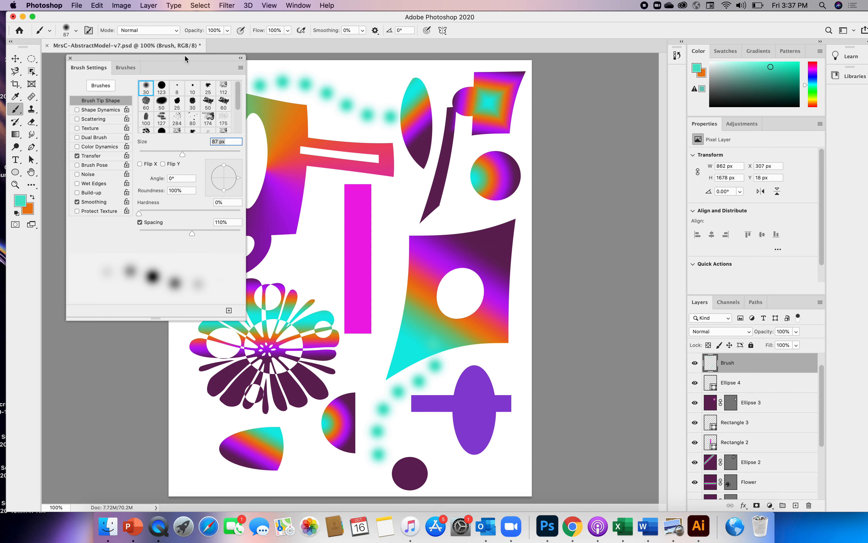
Step: Rename the Brush layer to "Aqua dotted line"
mouse_move(186, 58)
mouse_down()
mouse_move(82, 53)
mouse_move(195, 50)
mouse_up()
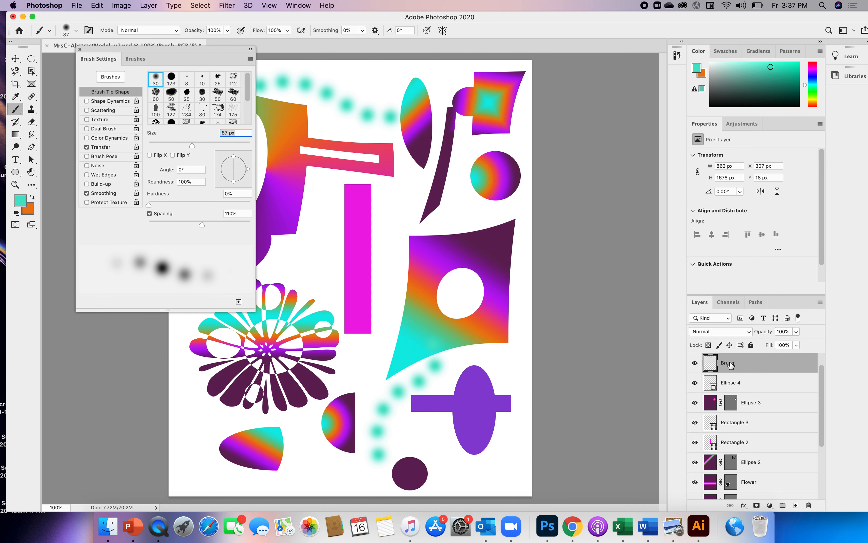
double_click(728, 363)
text(Aqua dotted line)
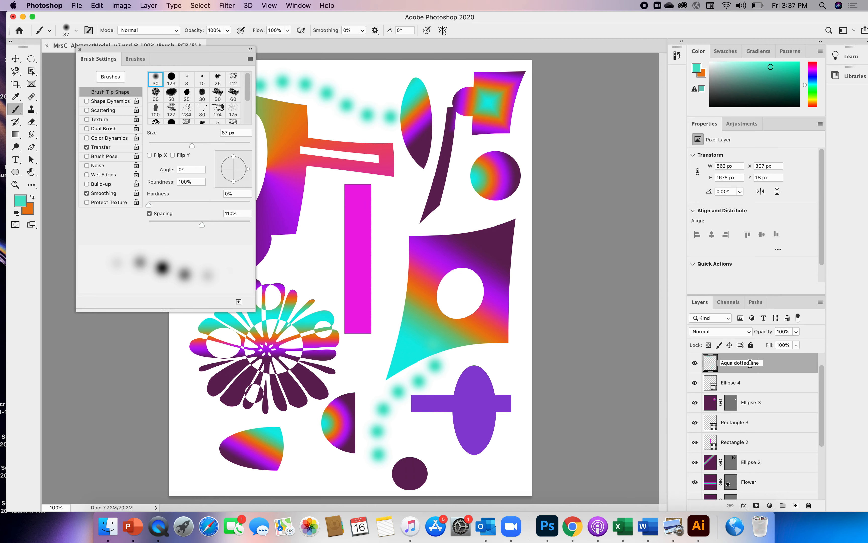
triple_click(750, 364)
key(Right)
key(Return)
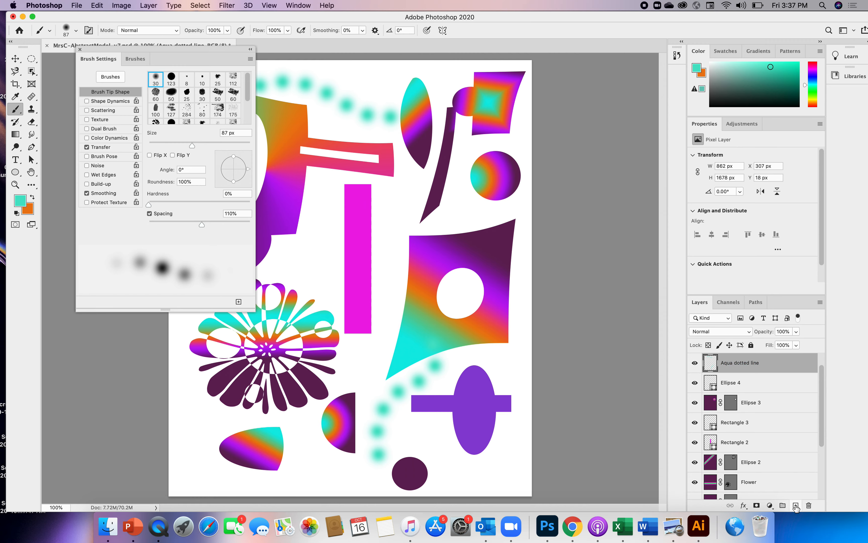
Step: Add a new layer above Aqua dotted line and name it "Brush 174"
click(795, 505)
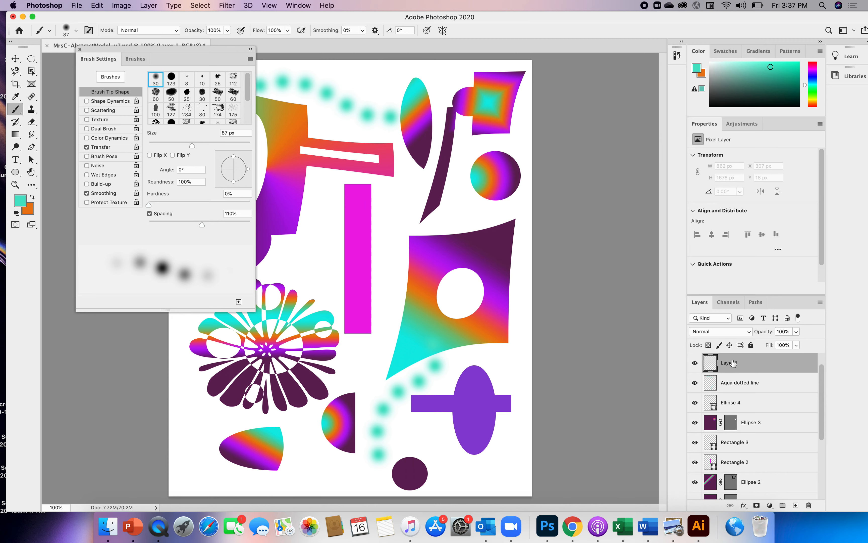
double_click(733, 363)
text(Brush 174)
Step: Choose the 174 brush tip and set its size to 182 px and spacing to 78%
click(218, 111)
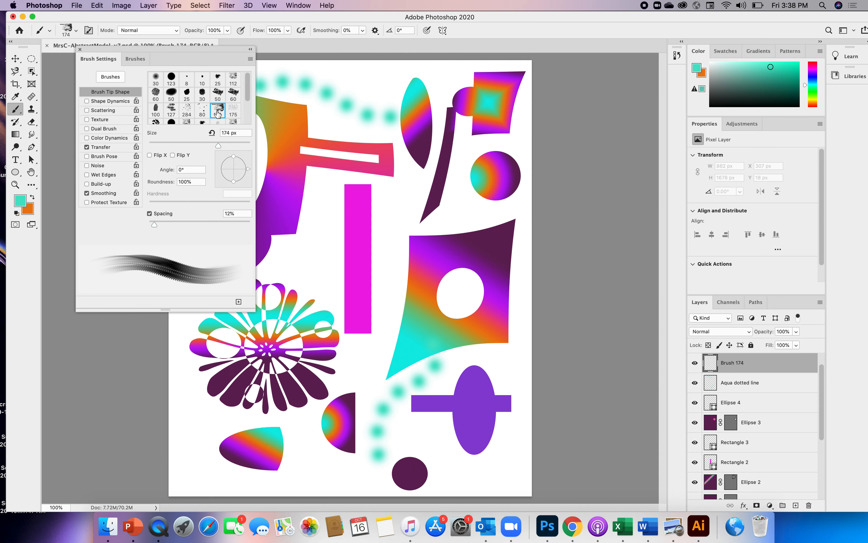
drag(218, 148, 235, 150)
mouse_move(155, 226)
mouse_down()
mouse_move(198, 221)
mouse_move(188, 225)
mouse_up()
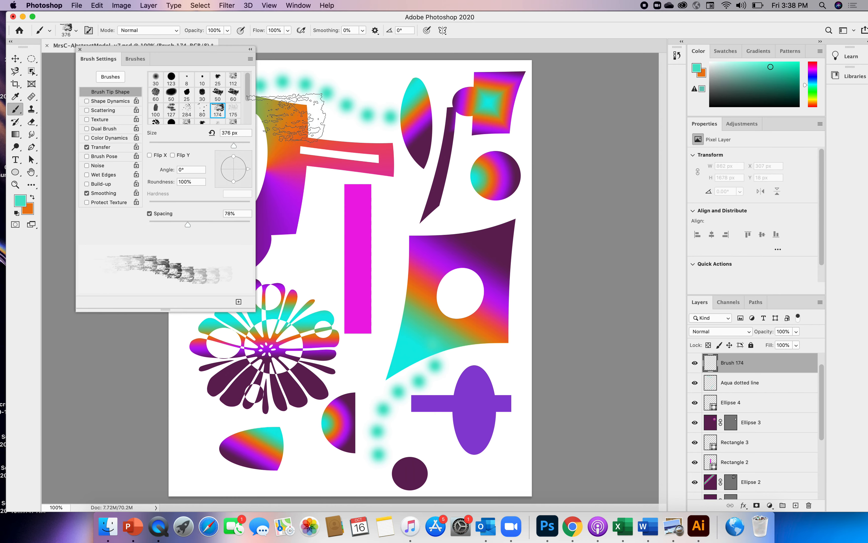
mouse_move(232, 148)
mouse_down()
mouse_move(212, 148)
mouse_move(221, 148)
mouse_up()
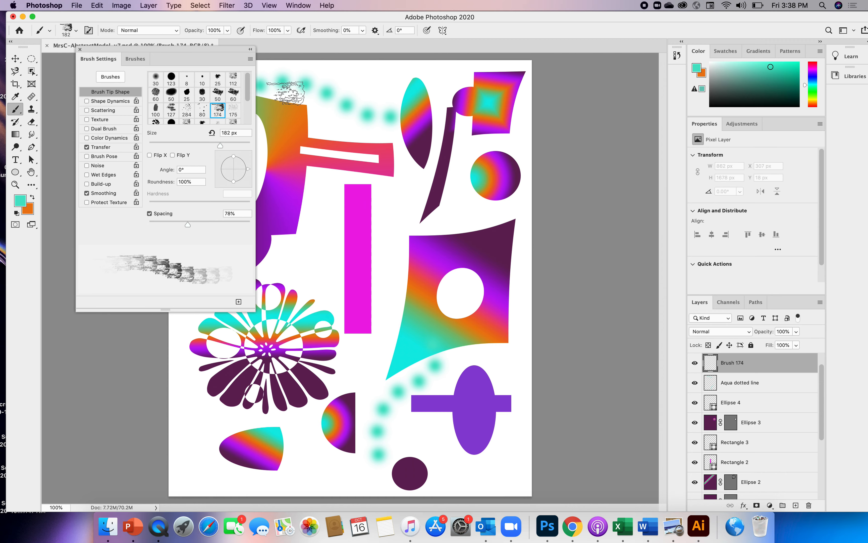
Step: Set the foreground color to a medium purple and the brush opacity to 63%, with the Brush Settings panel clear of the artwork
click(812, 71)
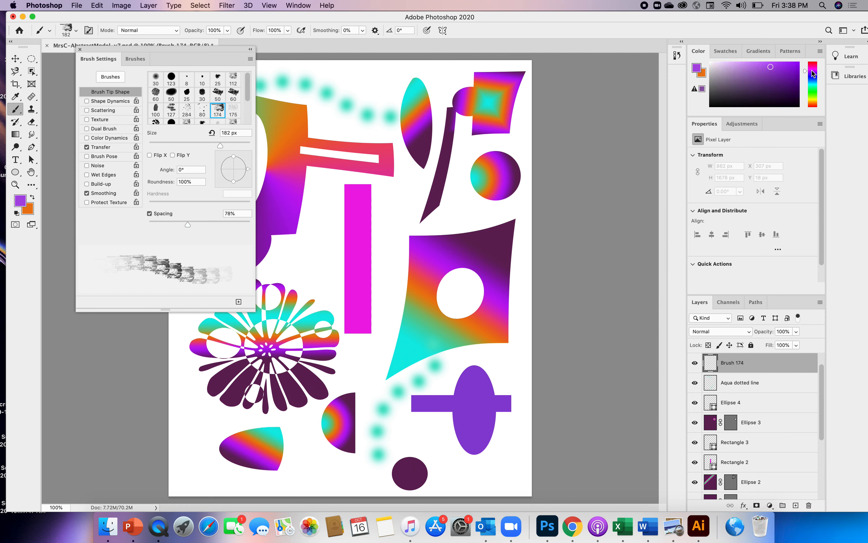
click(764, 66)
drag(209, 51, 156, 121)
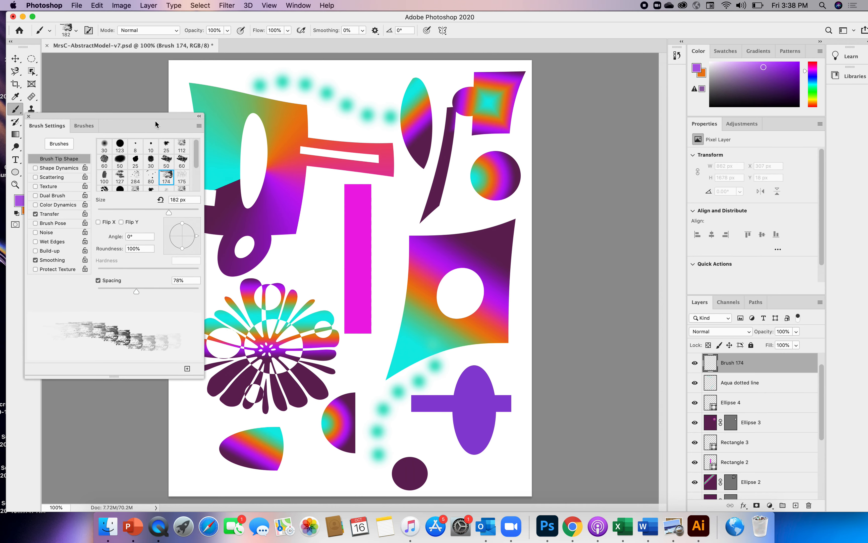
click(227, 31)
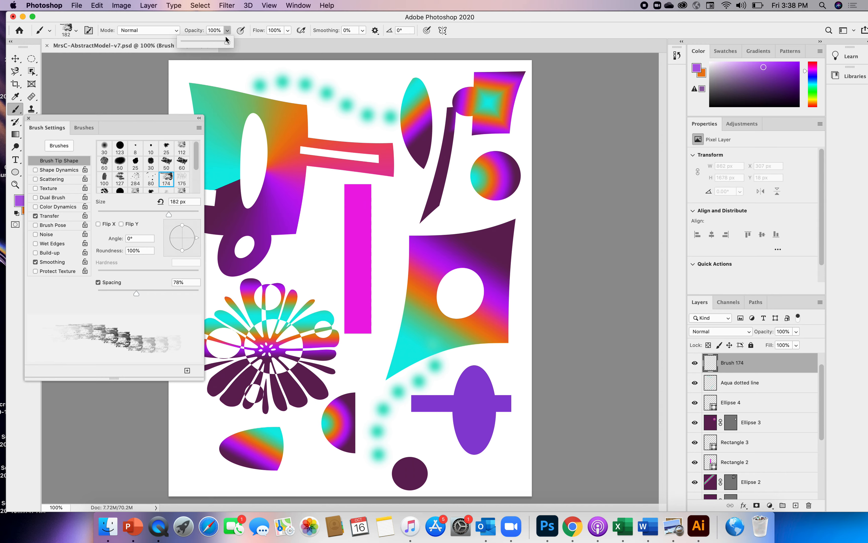
drag(227, 42, 226, 41)
drag(175, 118, 136, 188)
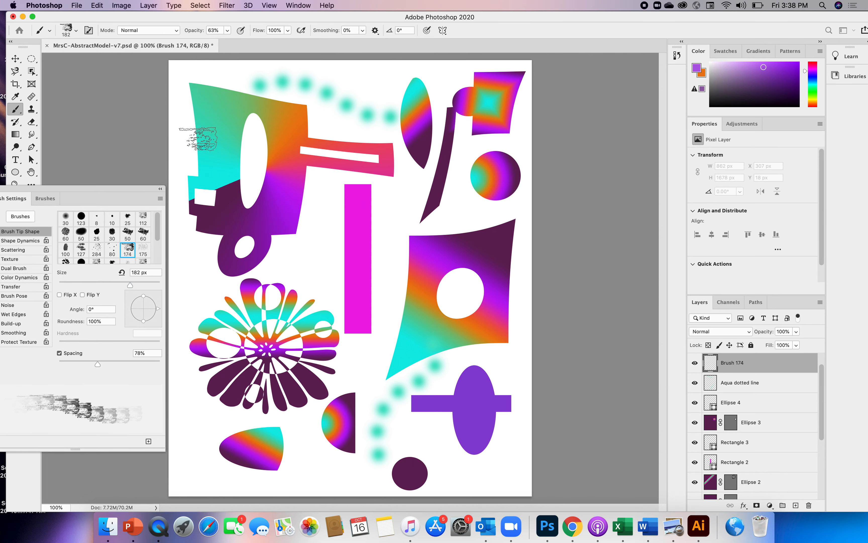
Step: Paint purple textured strokes on the Brush 174 layer over the large gradient shape, near the lower shapes and at the artwork's edges
mouse_move(198, 138)
mouse_down()
mouse_move(190, 155)
mouse_move(213, 126)
mouse_move(287, 108)
mouse_up()
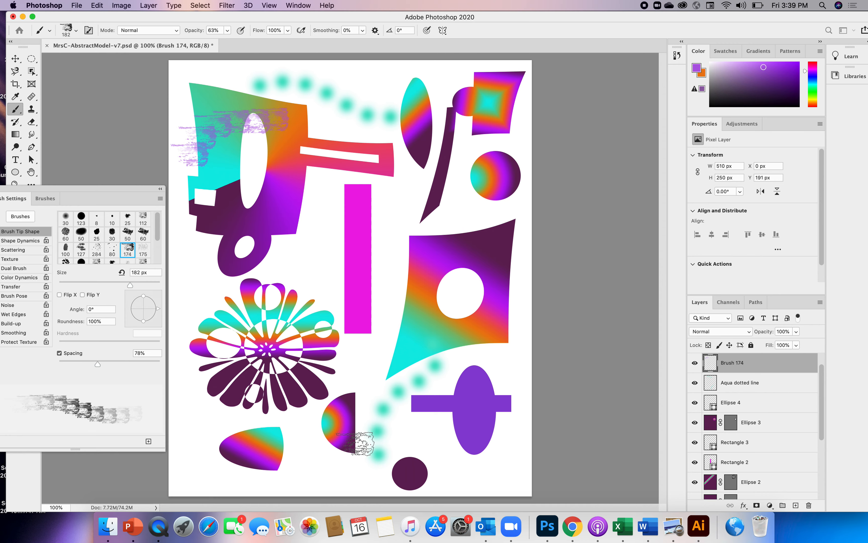
mouse_move(308, 453)
mouse_down()
mouse_move(335, 475)
mouse_move(370, 467)
mouse_up()
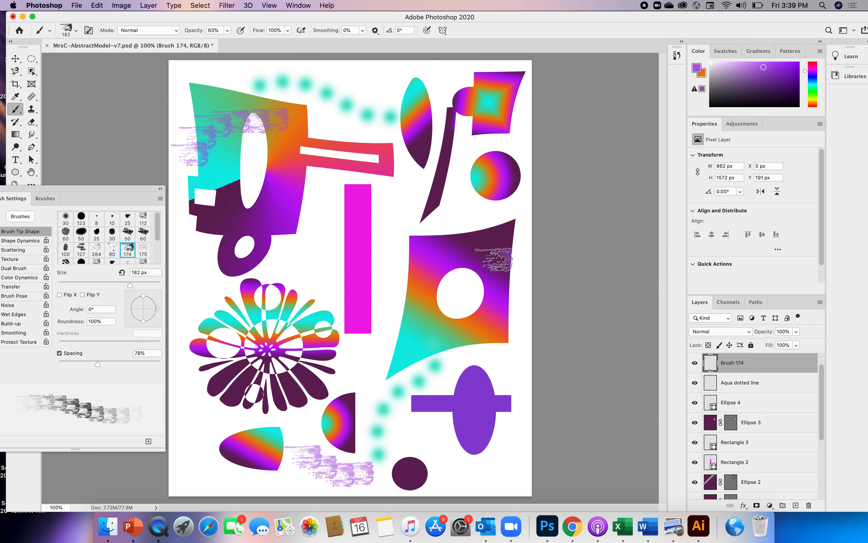
drag(497, 259, 522, 270)
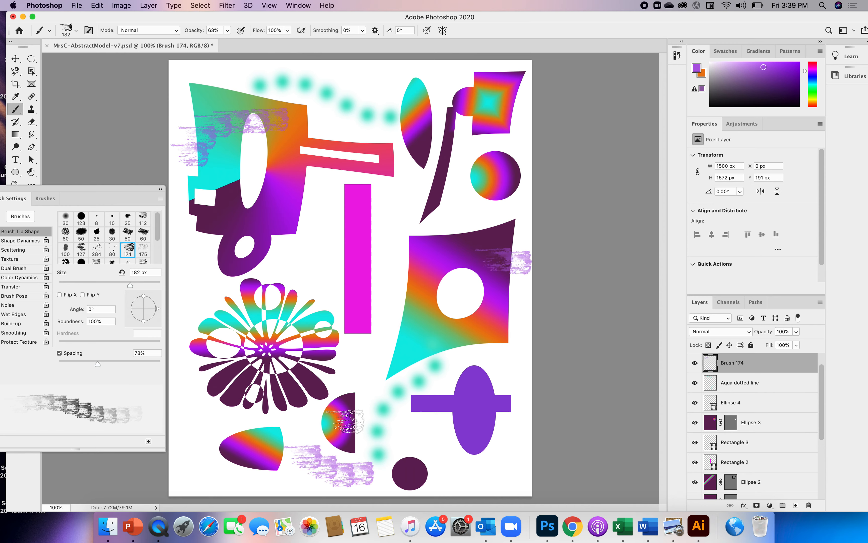
drag(168, 401, 216, 413)
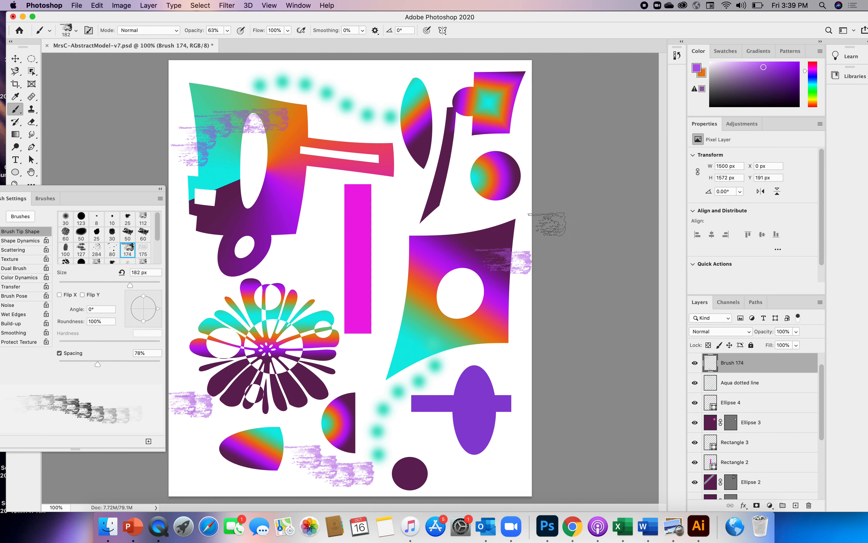
mouse_move(452, 75)
mouse_down()
mouse_move(441, 73)
mouse_move(467, 71)
mouse_up()
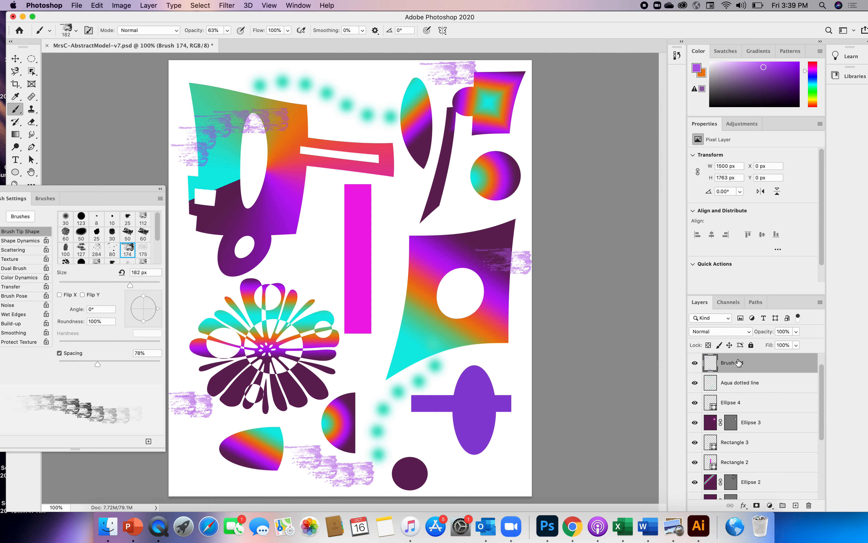
Step: Add a new layer above Brush 174 and bring the Brush Settings panel fully back into view
click(795, 505)
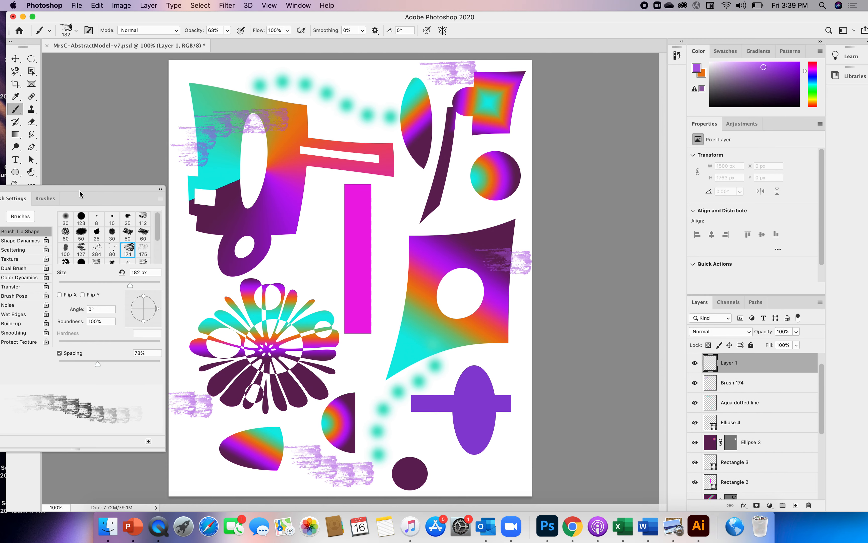
drag(79, 189, 192, 86)
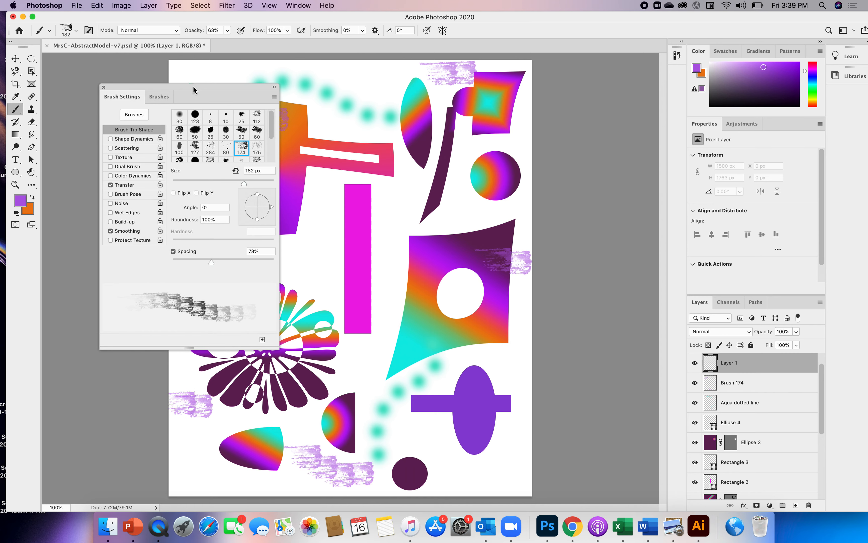
Step: Compare the stroke previews of the 490, 105, 3, 283, 80 and 175 brush tips
drag(271, 125, 265, 154)
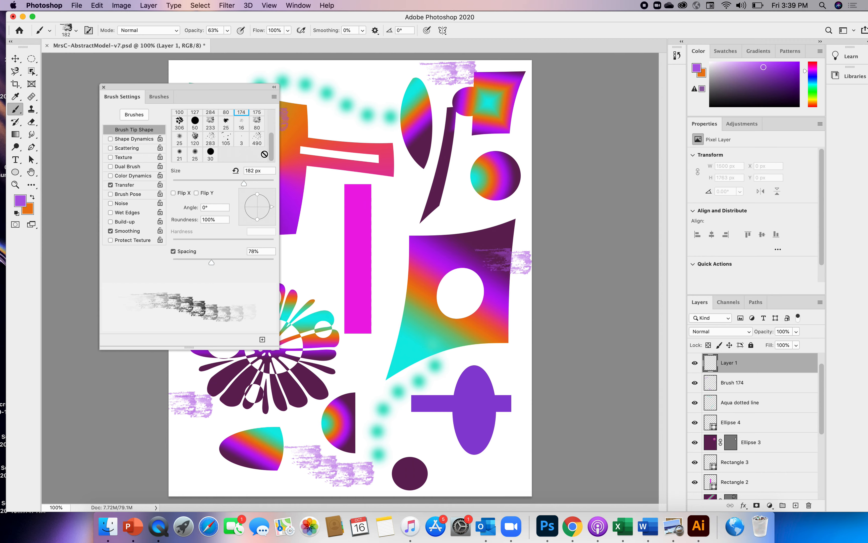
click(257, 139)
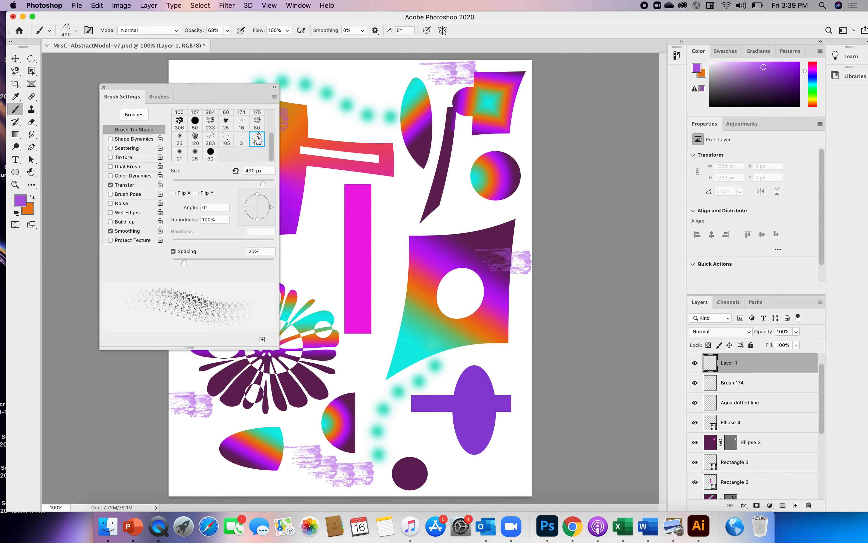
click(226, 139)
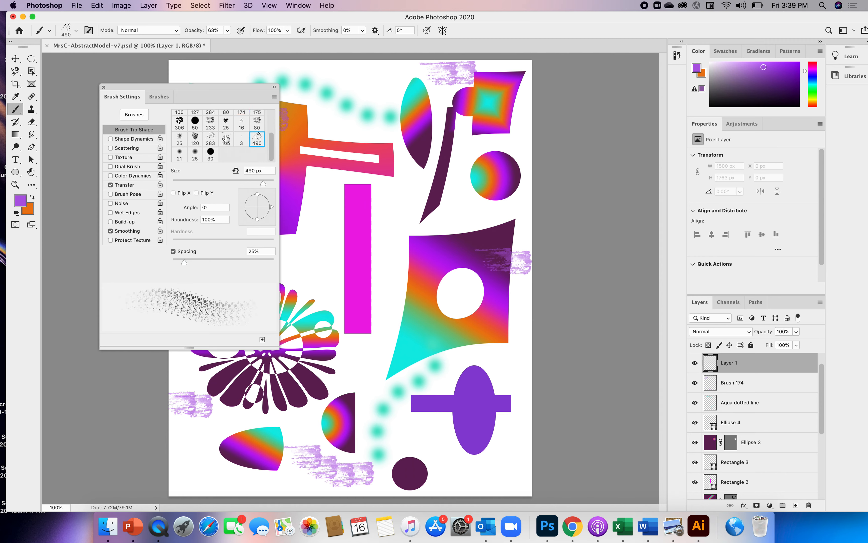
click(242, 140)
click(209, 138)
drag(270, 153, 269, 139)
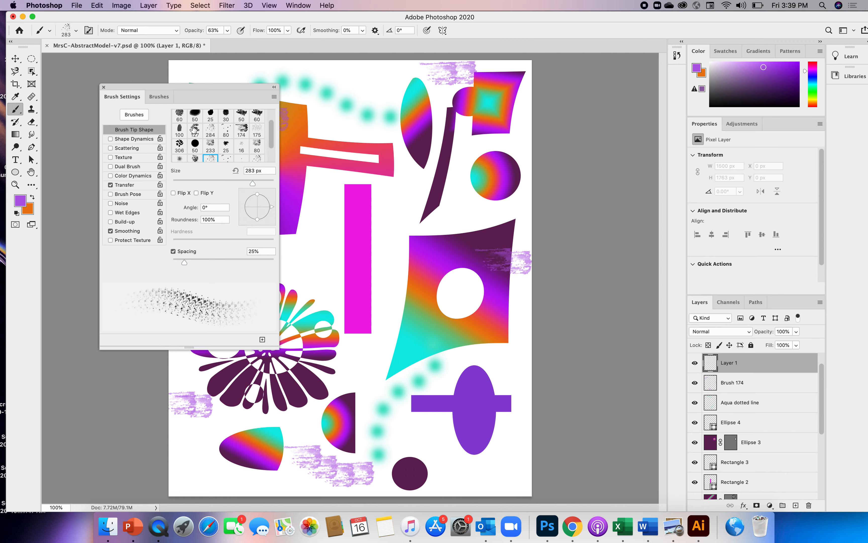
click(226, 131)
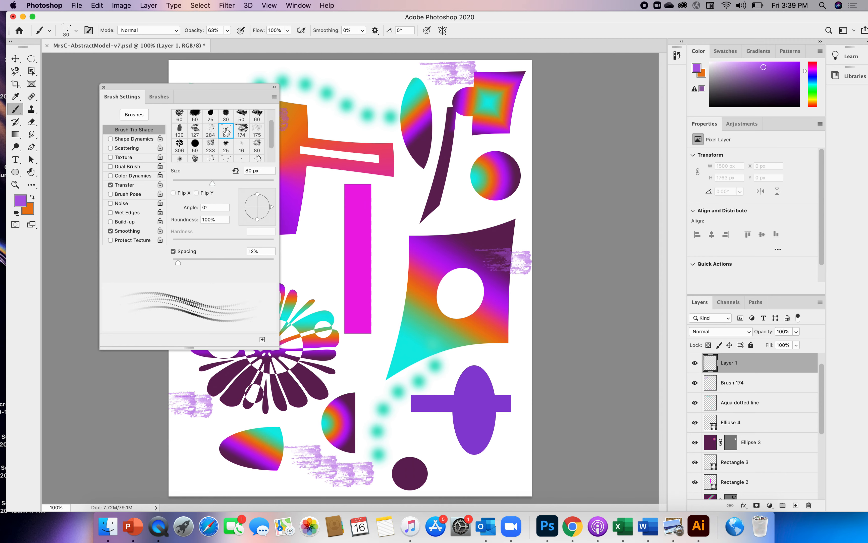
click(256, 129)
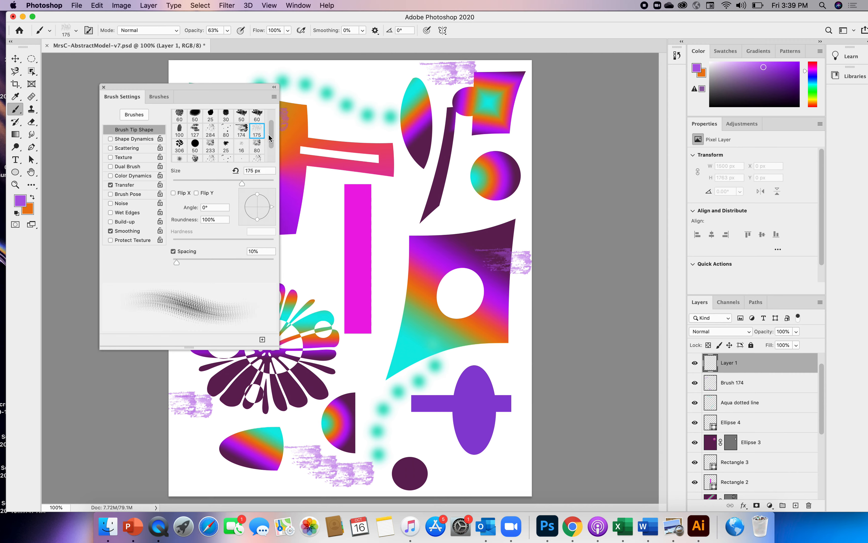
mouse_move(269, 134)
mouse_down()
mouse_move(268, 119)
mouse_move(264, 158)
mouse_up()
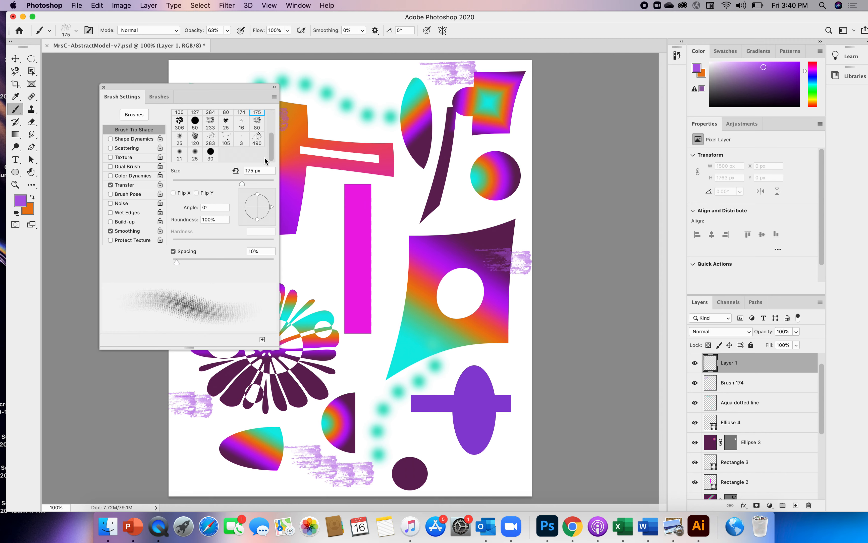
Step: Choose the 105 brush tip and set its spacing to 45% and size to 395 px
click(226, 139)
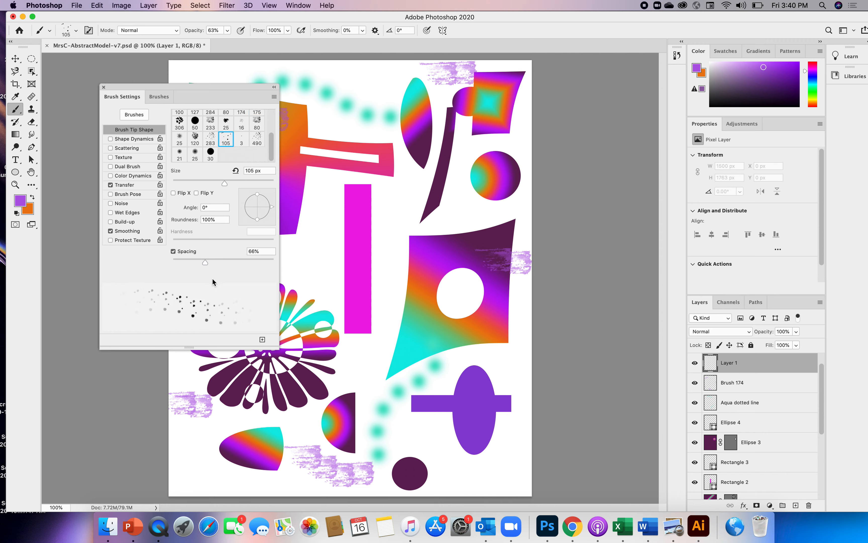
mouse_move(201, 263)
mouse_down()
mouse_move(176, 257)
mouse_move(194, 261)
mouse_up()
drag(225, 186, 258, 186)
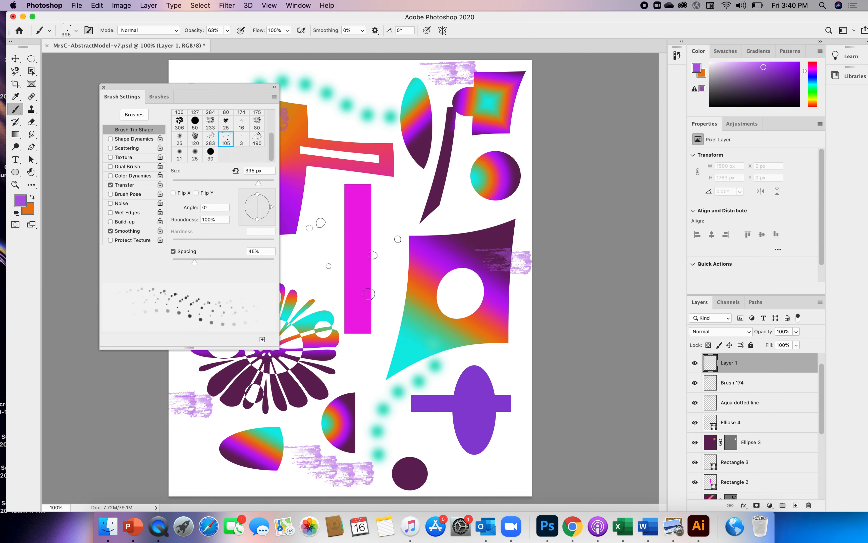
Step: Uncover the artwork by moving the Brush Settings panel aside, and set the foreground color to a vivid orange
mouse_move(233, 86)
mouse_down()
mouse_move(215, 86)
mouse_move(113, 139)
mouse_up()
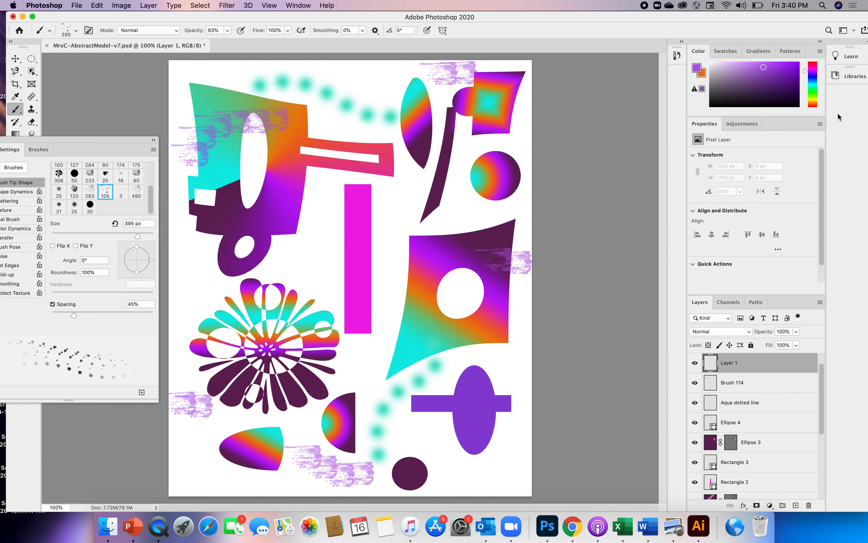
click(813, 103)
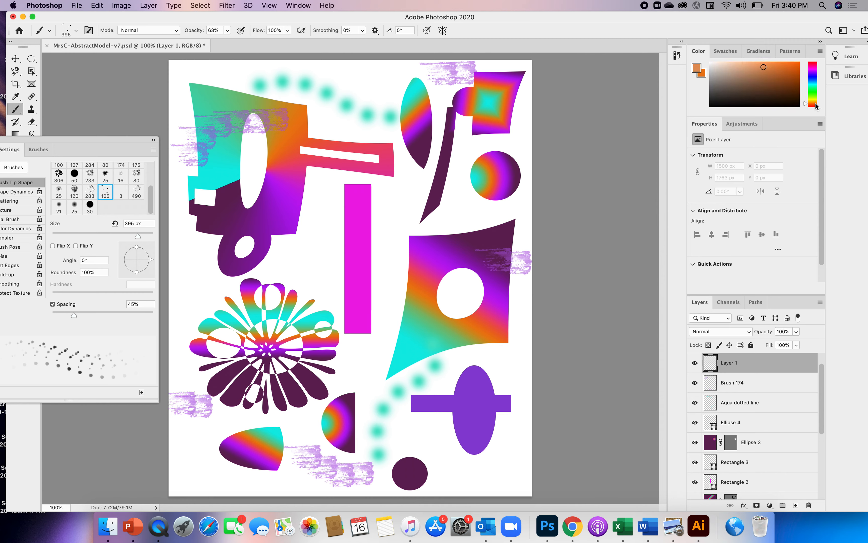
click(795, 65)
Step: Paint orange spatter dots on the new layer across the upper-left shapes, the lower part of the artwork and the large four-pointed shape
mouse_move(227, 287)
mouse_down()
mouse_move(271, 247)
mouse_move(310, 233)
mouse_move(360, 149)
mouse_move(338, 126)
mouse_move(407, 112)
mouse_move(366, 126)
mouse_move(197, 127)
mouse_move(207, 102)
mouse_up()
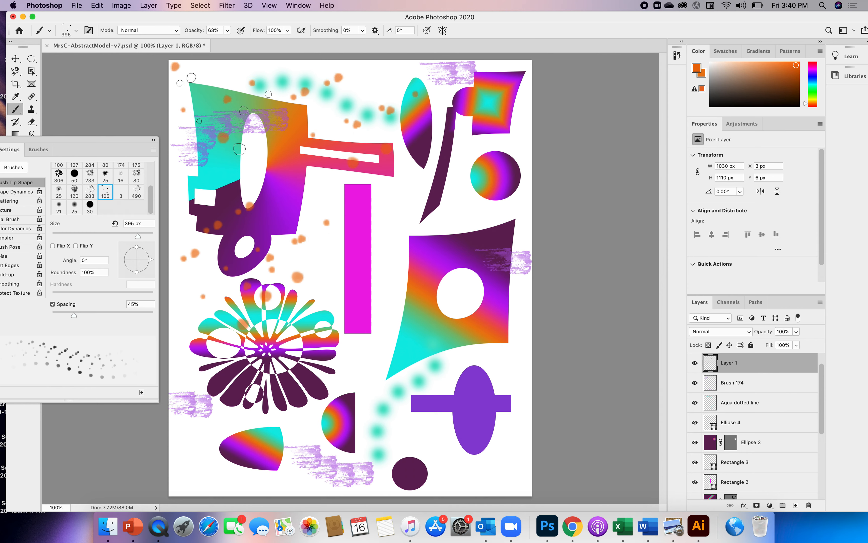
mouse_move(418, 432)
mouse_down()
mouse_move(413, 421)
mouse_move(496, 449)
mouse_move(506, 463)
mouse_up()
click(212, 475)
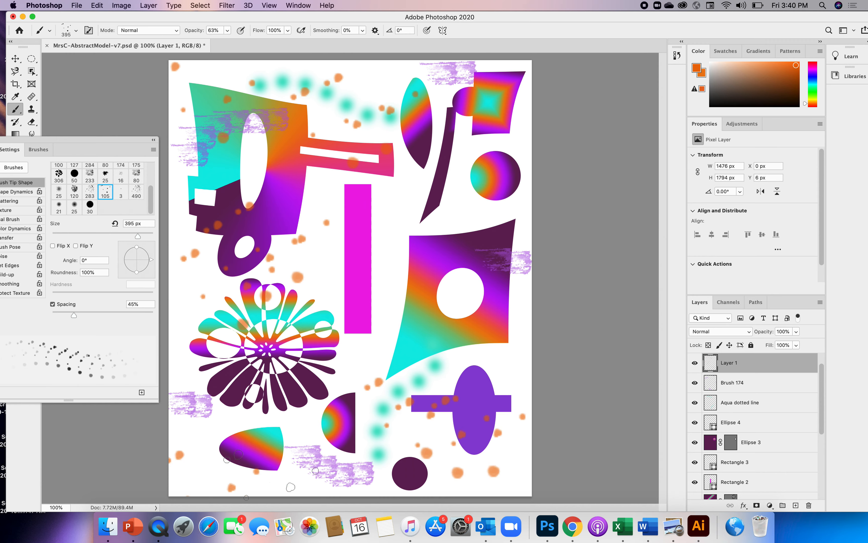
click(448, 241)
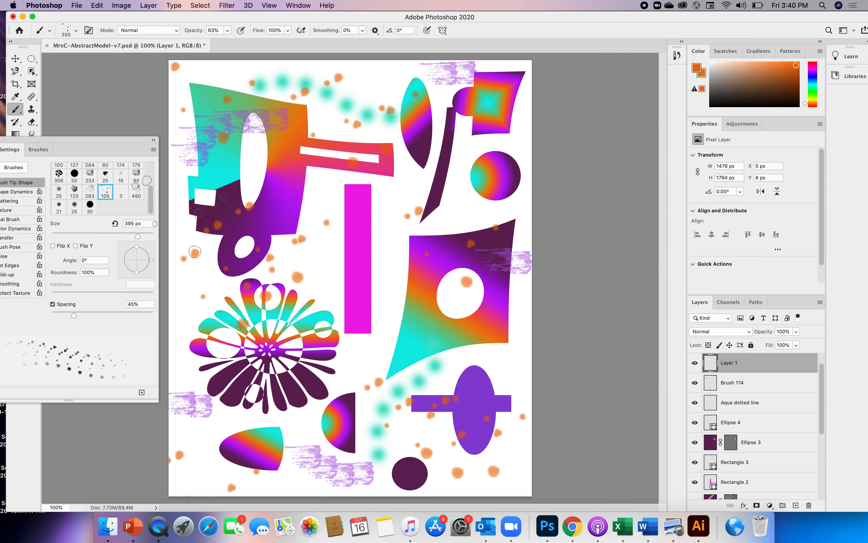
Step: Turn on Wet Edges for the brush and choose the 490 spatter tip, then move the brush settings aside
drag(57, 139, 205, 88)
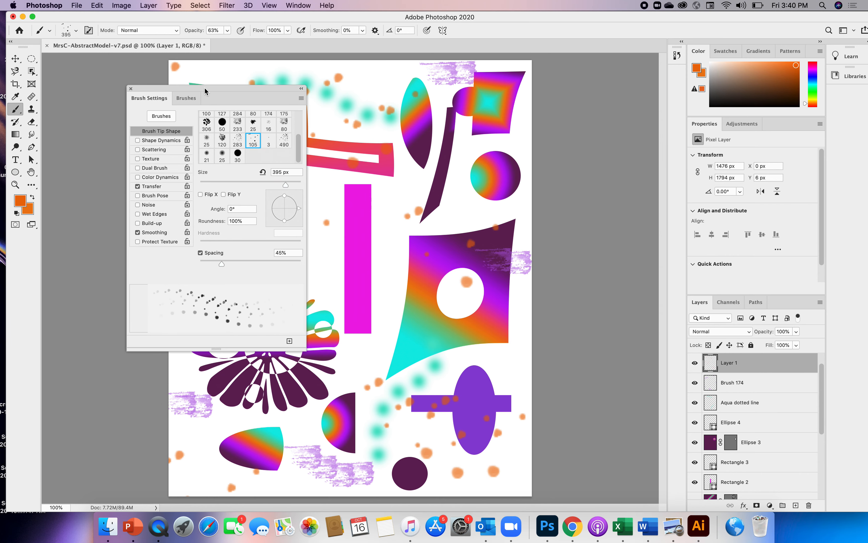
click(284, 141)
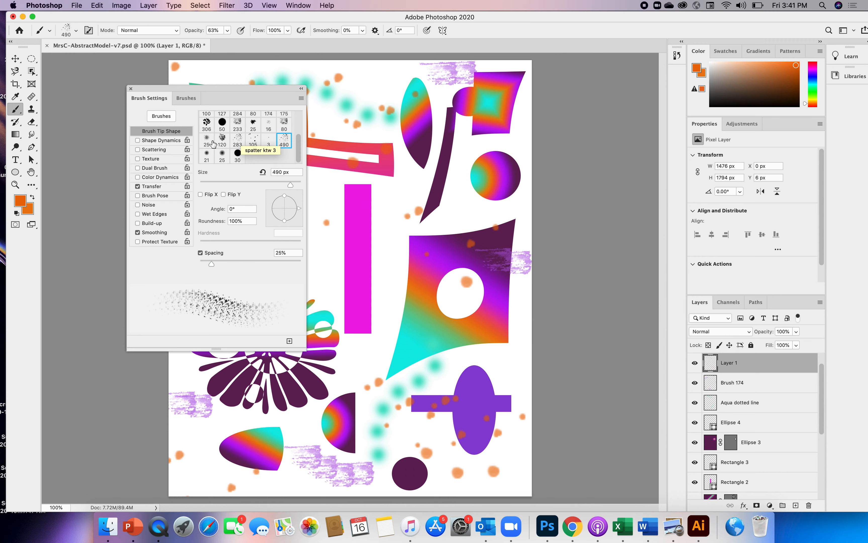
click(222, 139)
click(206, 140)
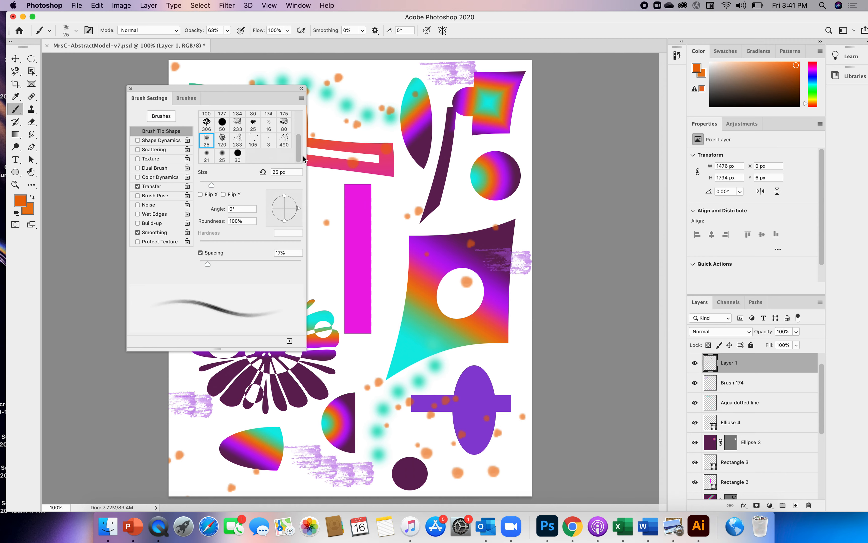
click(138, 214)
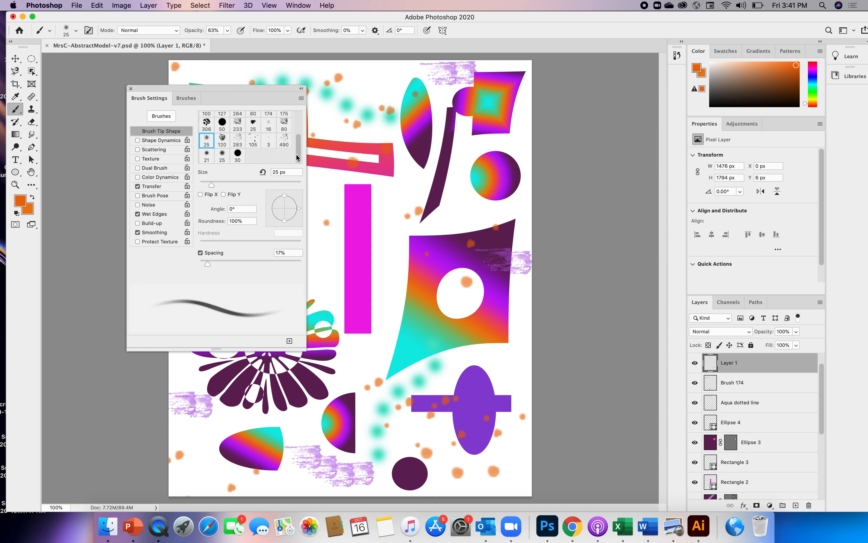
click(285, 139)
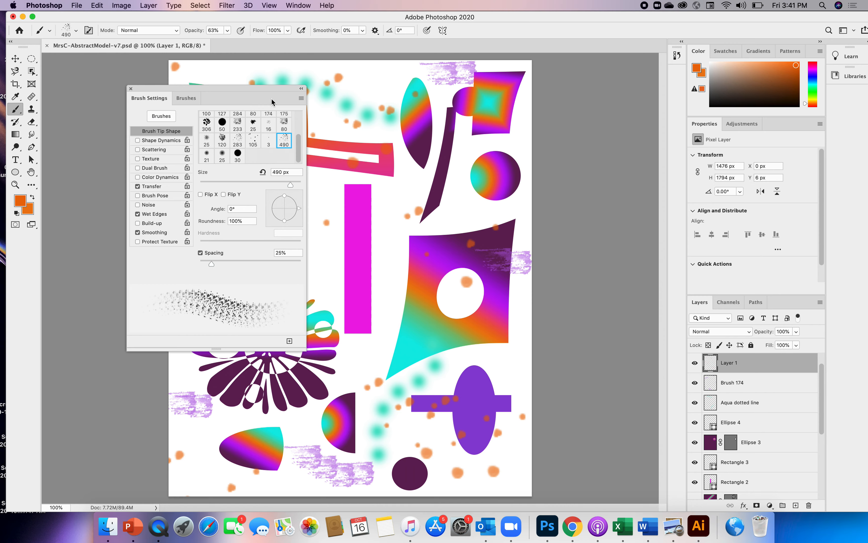
mouse_move(279, 93)
mouse_down()
mouse_move(170, 241)
mouse_move(161, 208)
mouse_move(195, 178)
mouse_move(234, 173)
mouse_move(248, 183)
mouse_move(191, 205)
mouse_move(212, 190)
mouse_move(200, 185)
mouse_up()
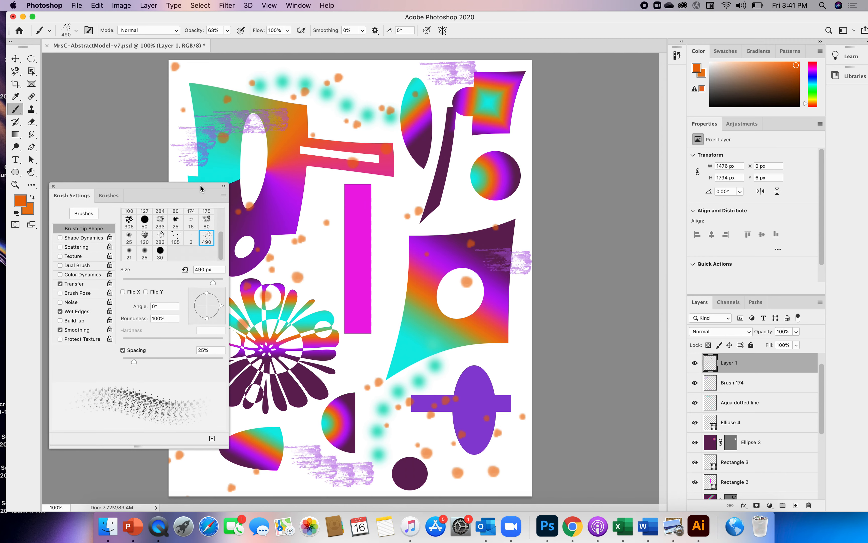
Step: Switch to the Pencil tool and close the floating brush settings to uncover the artwork
click(19, 114)
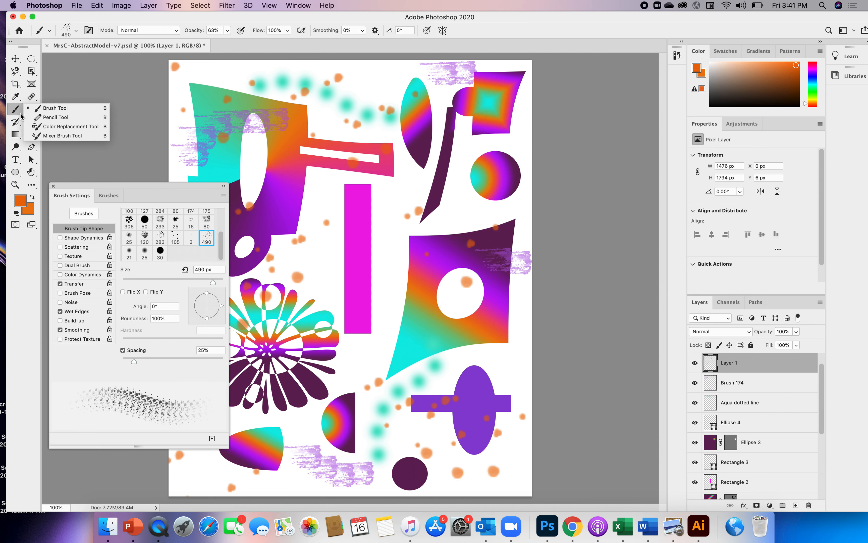
click(39, 117)
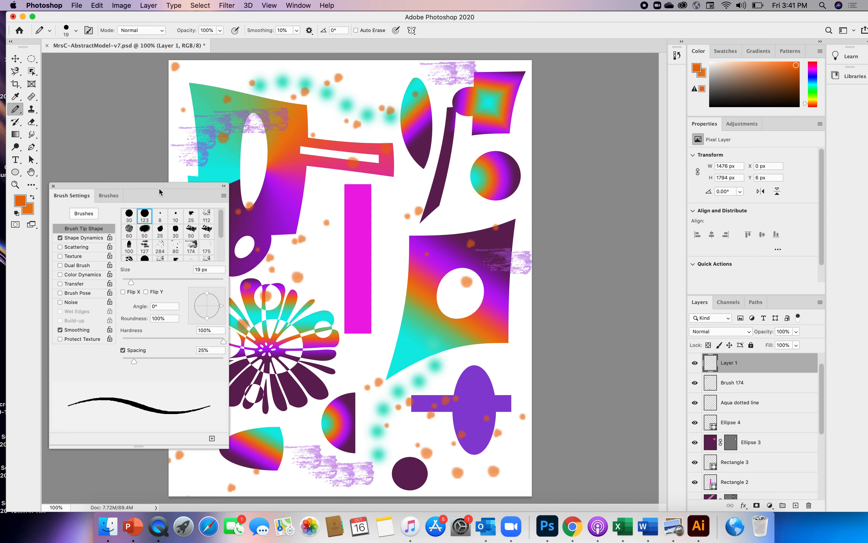
drag(159, 185, 172, 179)
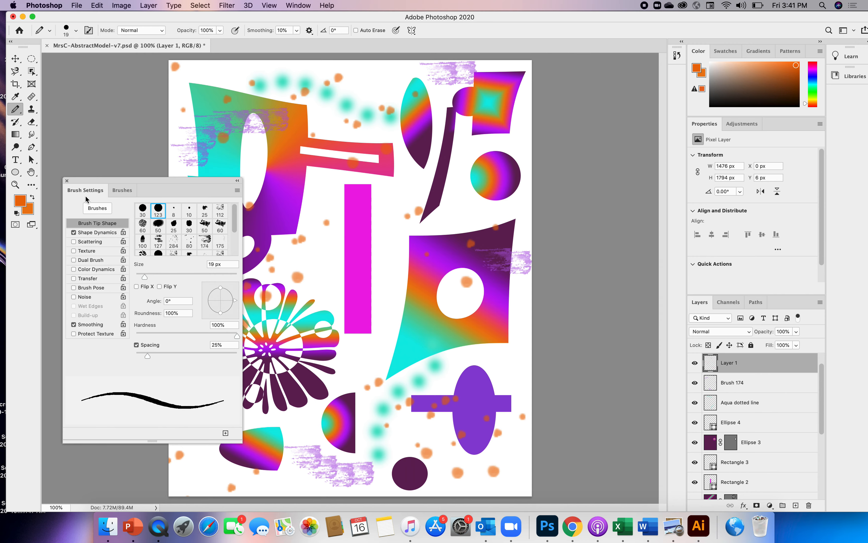
click(117, 191)
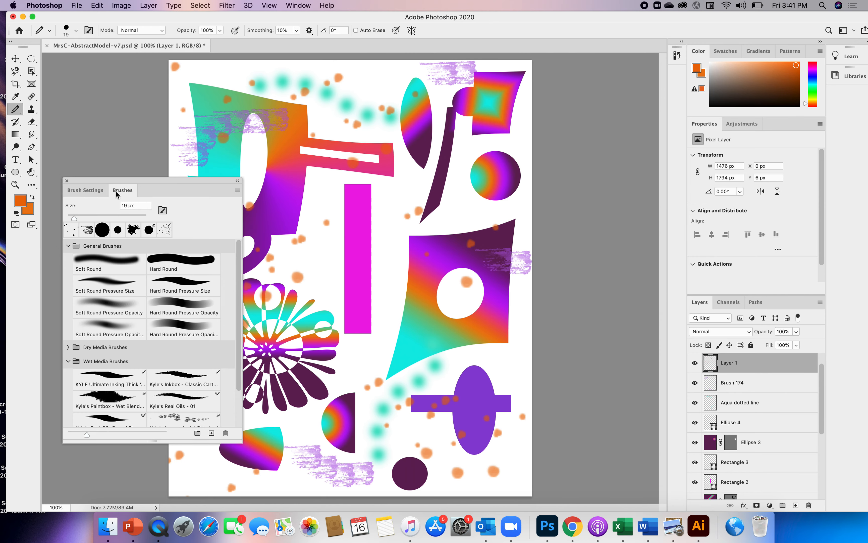
click(67, 180)
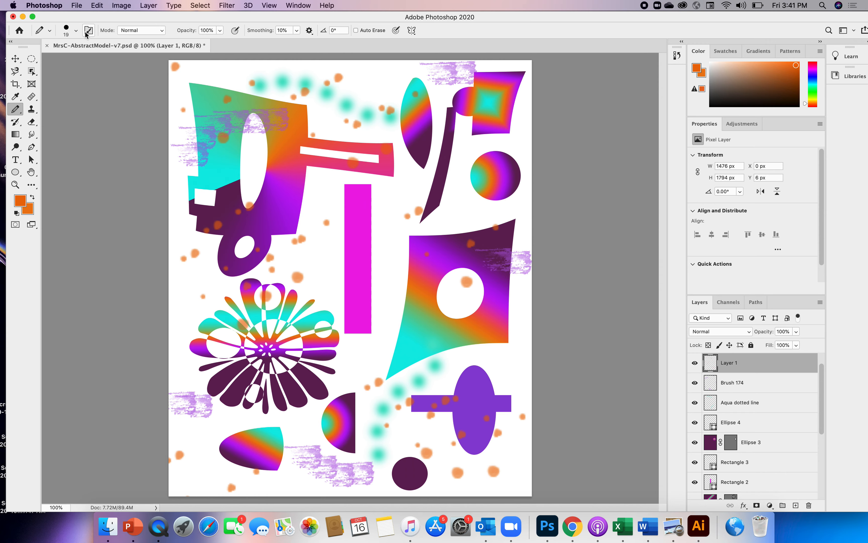
Step: Draw a bright green squiggle above the upper-left shape with a 19 px splatter pencil tip
click(76, 32)
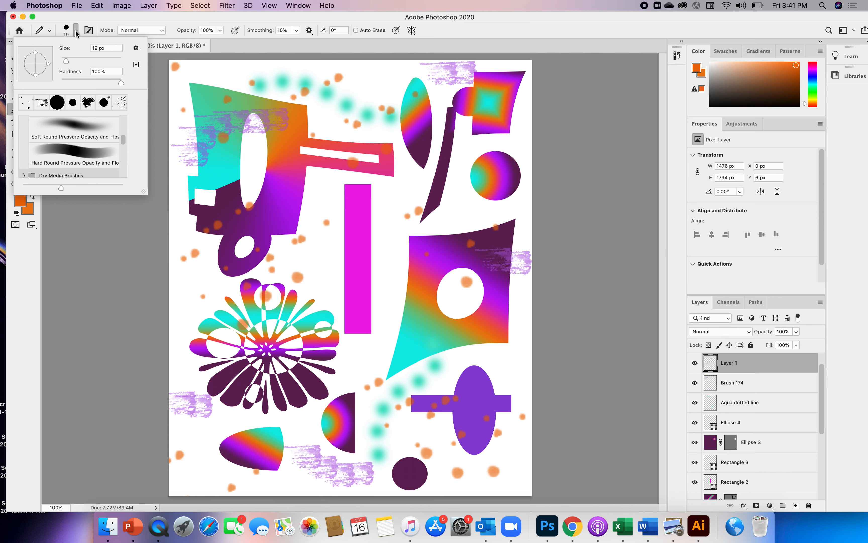
click(88, 103)
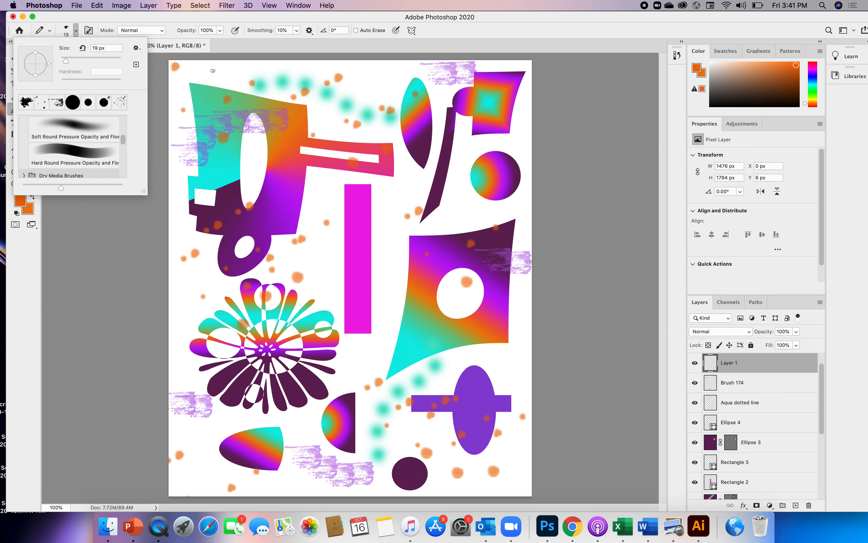
click(812, 94)
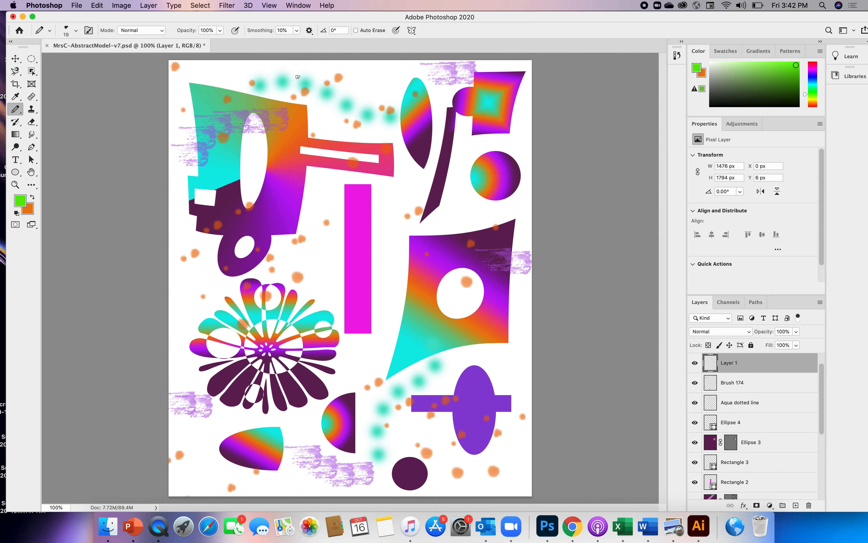
mouse_move(202, 73)
mouse_down()
mouse_move(236, 71)
mouse_move(231, 79)
mouse_move(275, 85)
mouse_move(291, 72)
mouse_up()
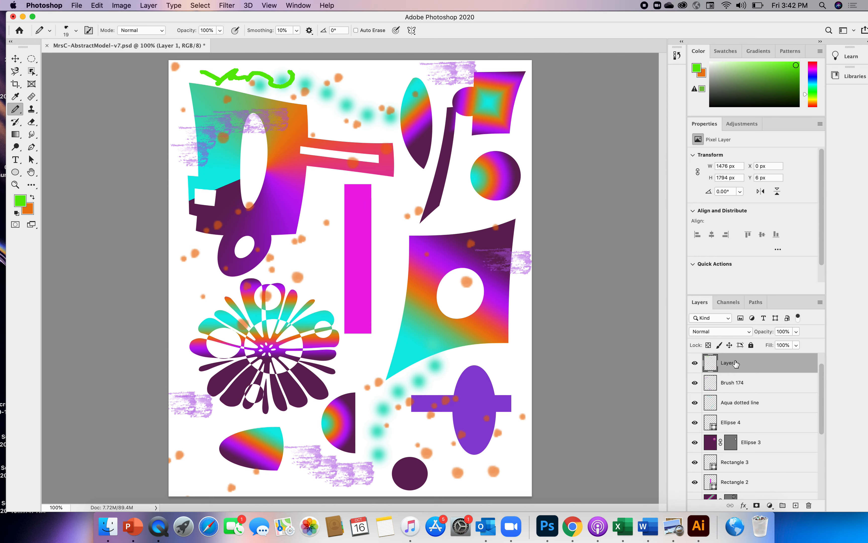
Step: Delete the layer holding the orange dots and green squiggle, and add a new layer named Pencil
mouse_move(734, 363)
mouse_down()
mouse_move(763, 412)
mouse_move(789, 499)
mouse_move(810, 509)
mouse_up()
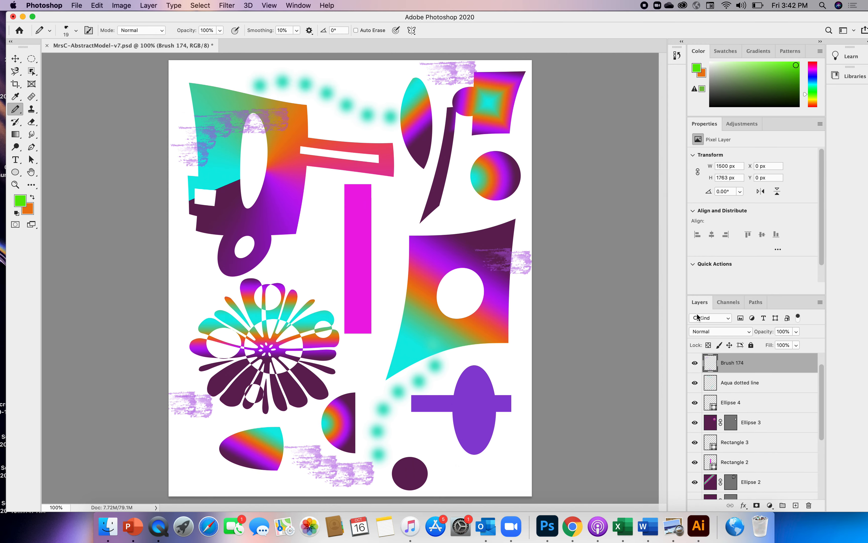
click(795, 505)
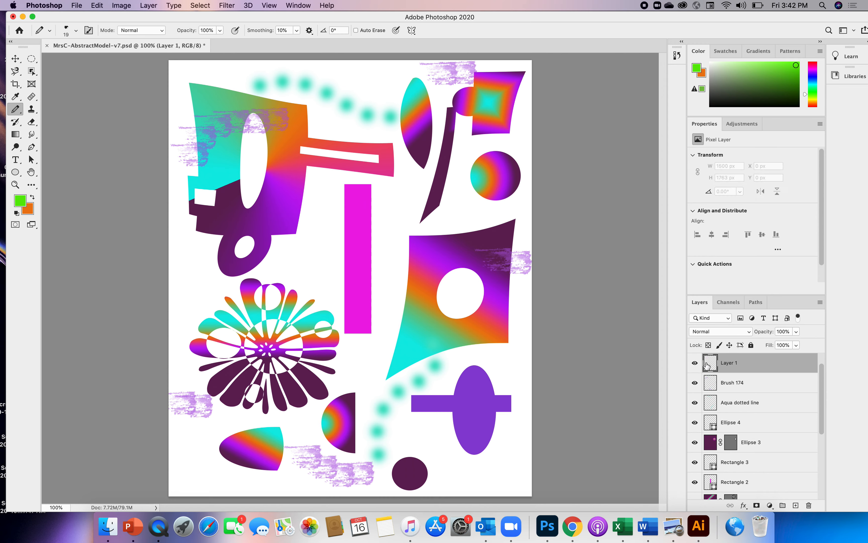
double_click(731, 363)
text(Pencil)
key(Return)
Step: Choose the recent 490 px spatter brush and set the foreground color to hot pink
click(50, 31)
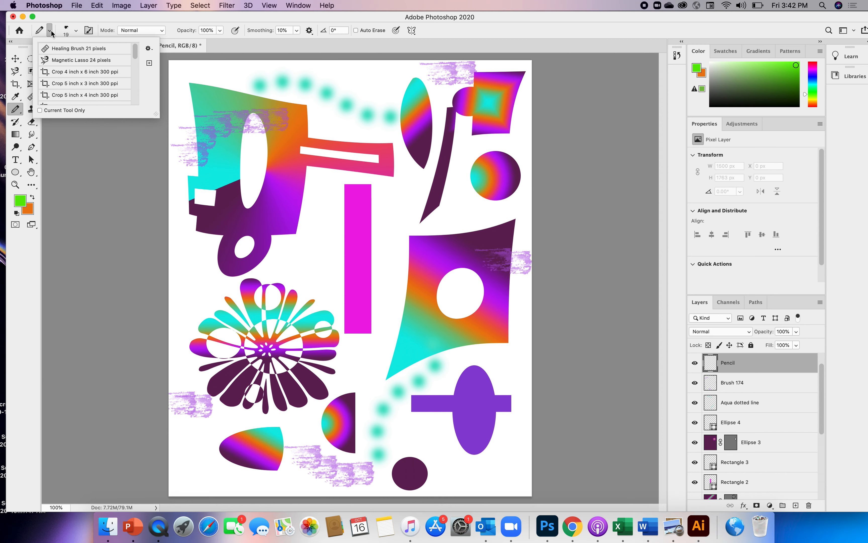
click(76, 32)
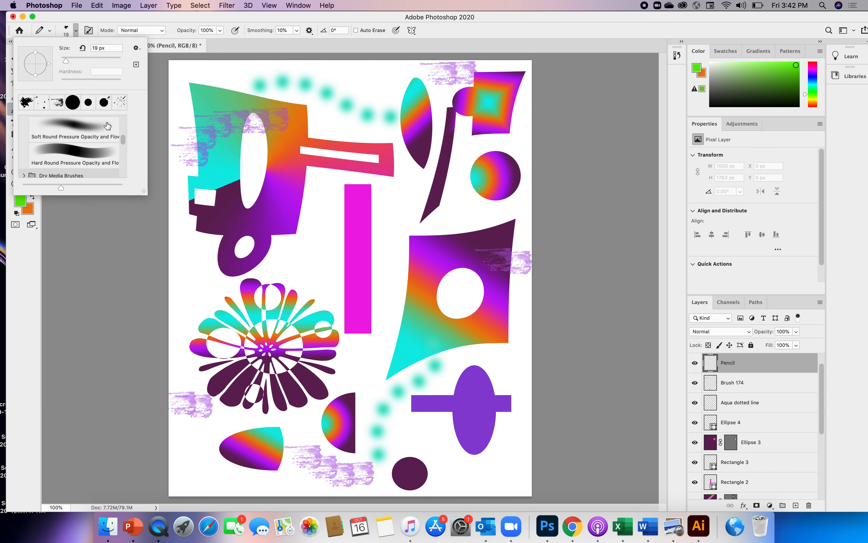
drag(122, 141, 122, 119)
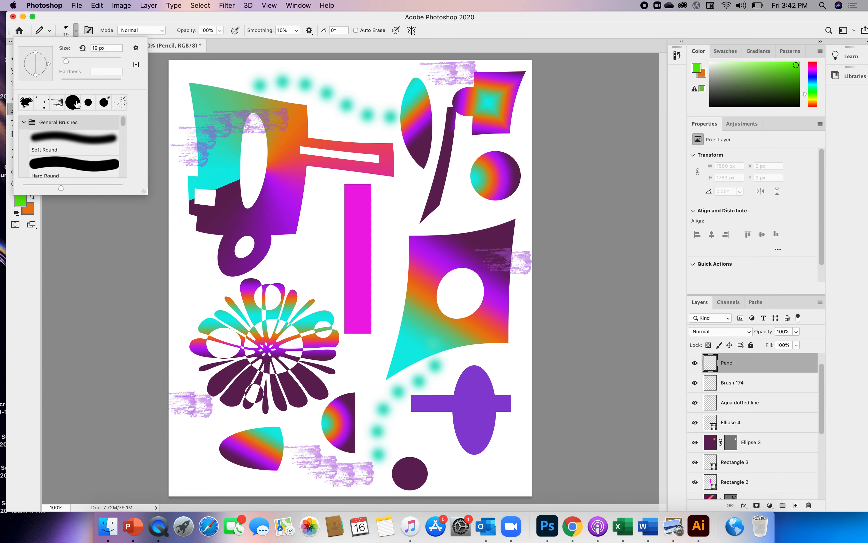
click(120, 103)
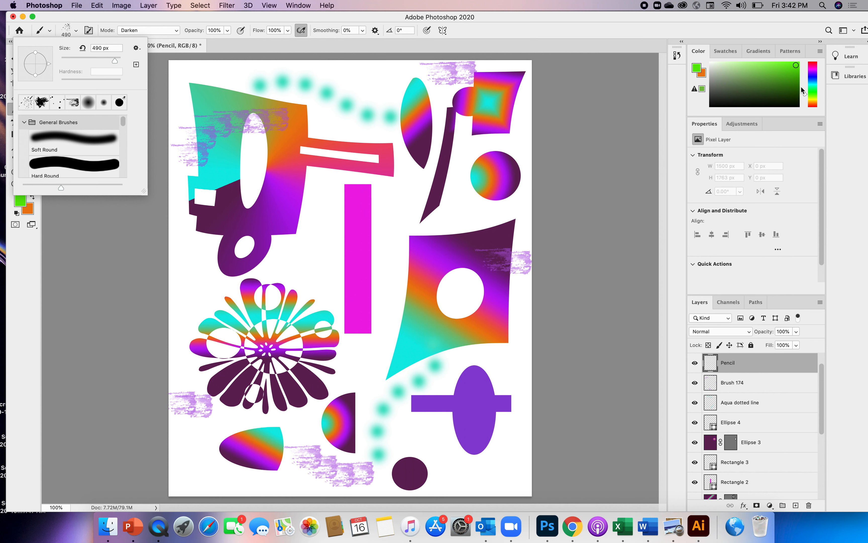
click(812, 68)
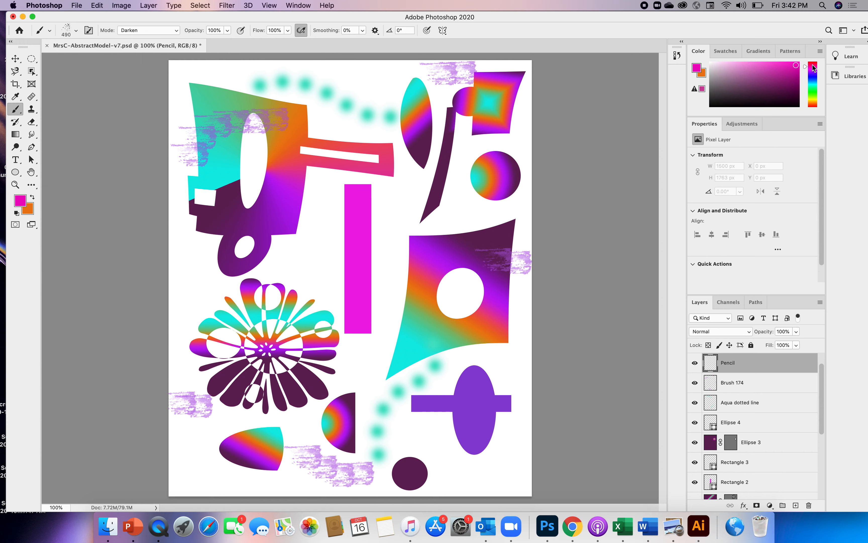
click(813, 64)
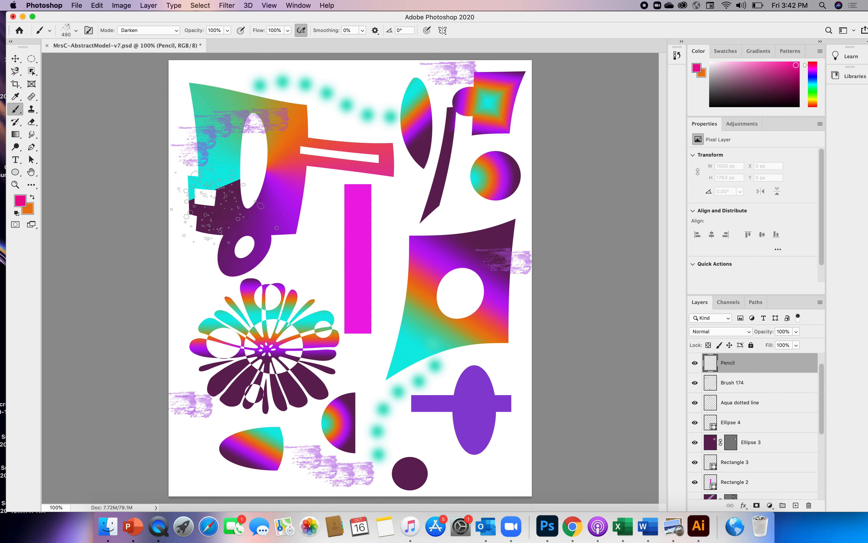
Step: Stamp hot pink spatter on the Pencil layer across the upper-left shape, flower, magenta bar, four-pointed shape and lower corners
click(225, 204)
click(298, 142)
click(363, 135)
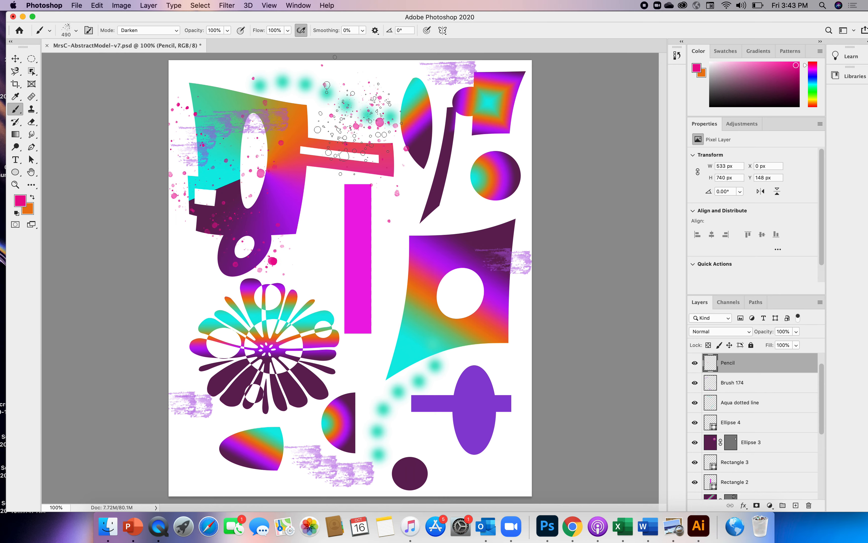
click(494, 369)
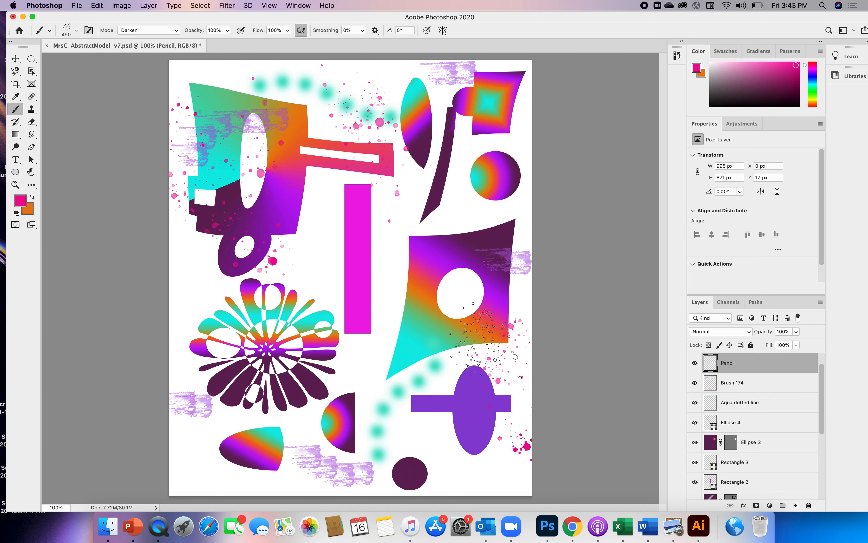
click(337, 341)
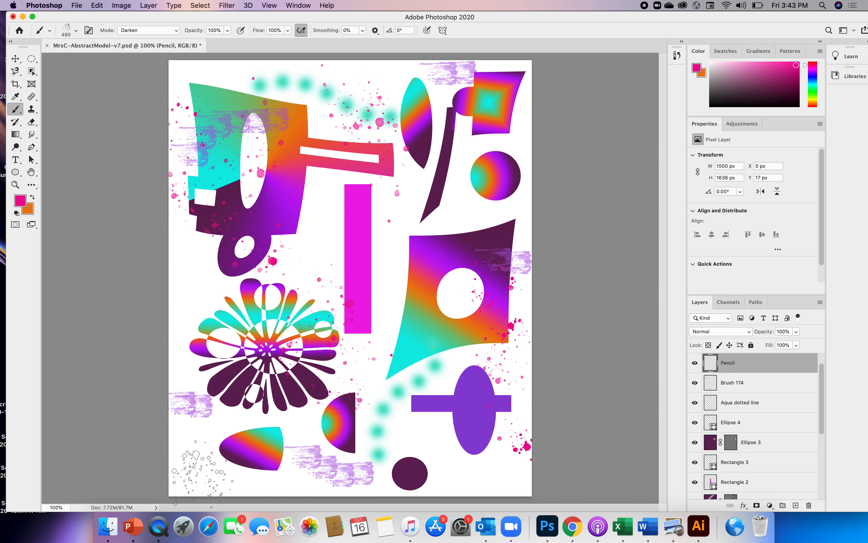
click(201, 474)
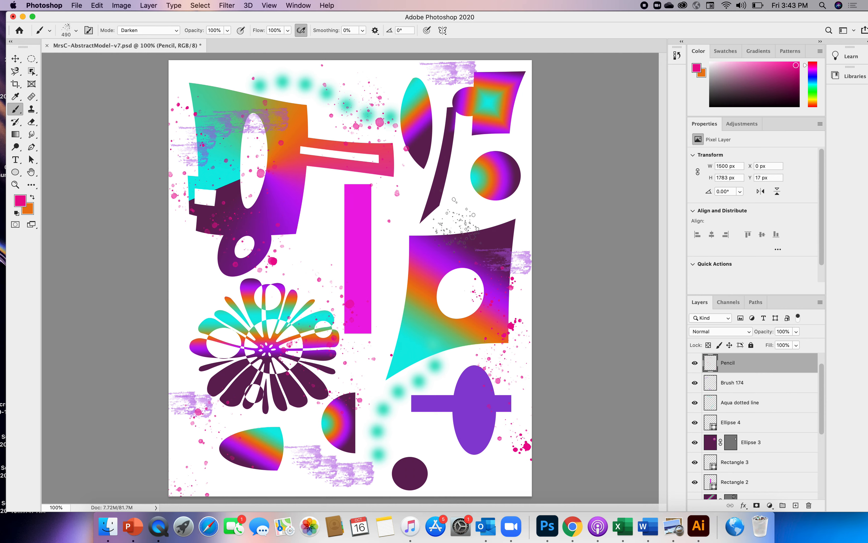
click(450, 228)
click(366, 273)
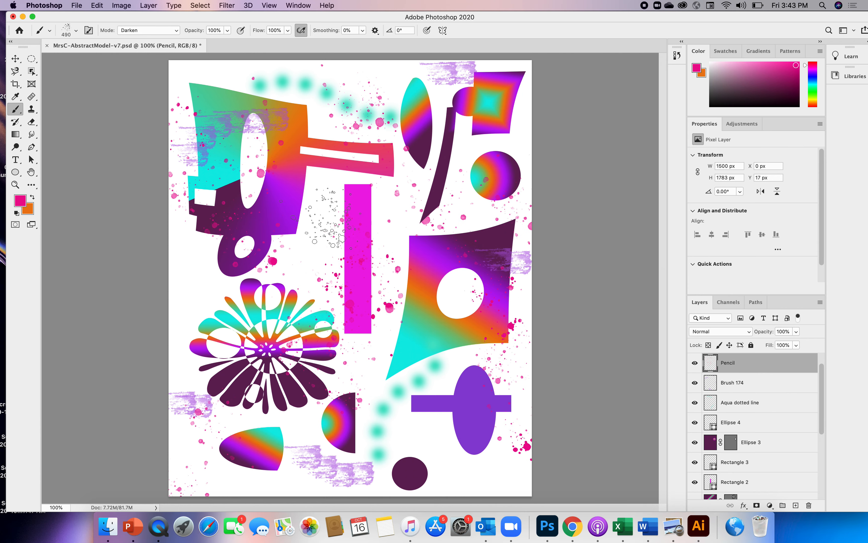
click(321, 212)
click(178, 267)
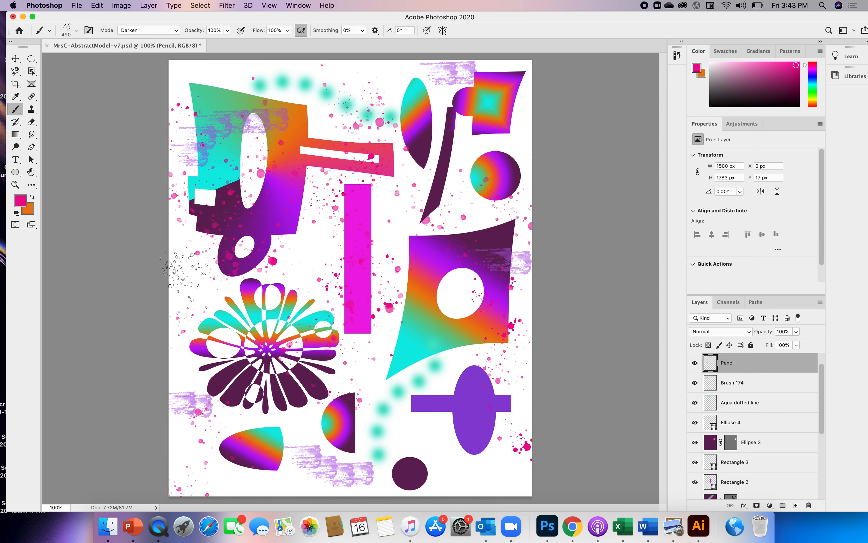
Step: Switch to the Pencil tool, shrink the brush previews, and choose the Soft Round Pressure Size tip at 19 px
click(16, 111)
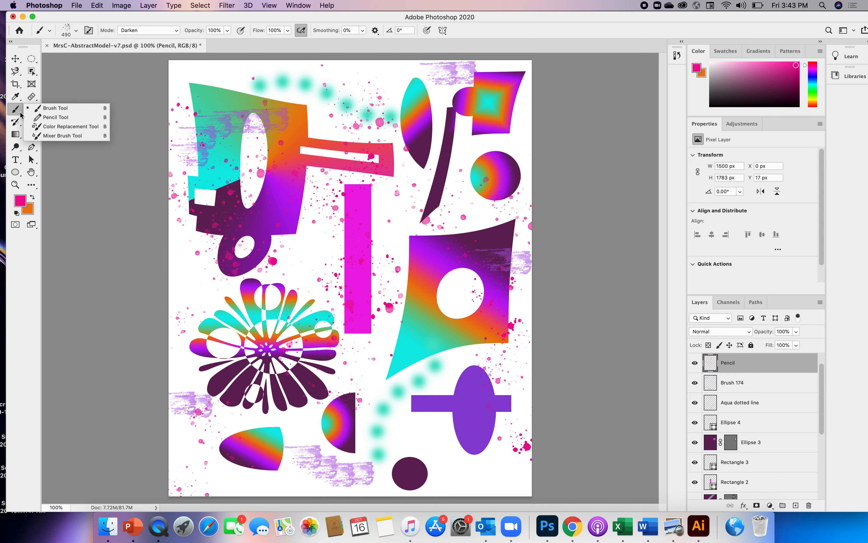
click(43, 117)
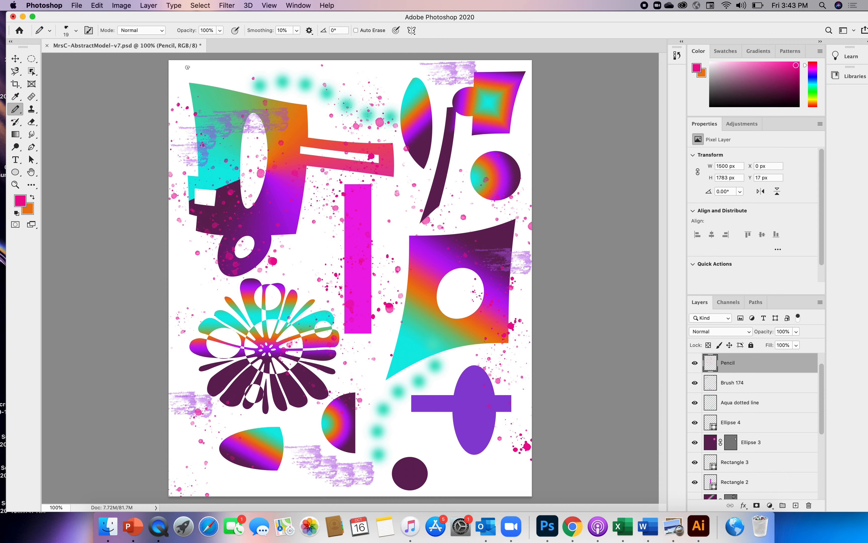
click(76, 30)
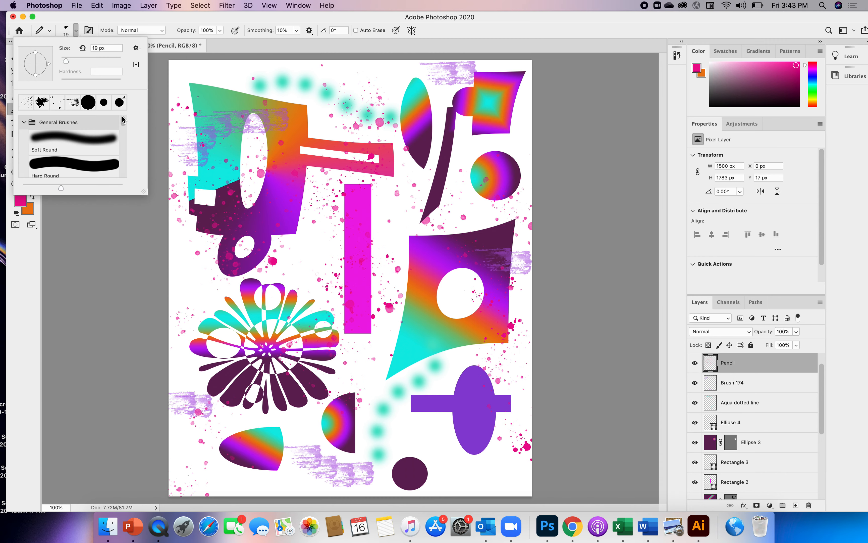
mouse_move(123, 118)
mouse_down()
mouse_move(122, 142)
mouse_move(122, 98)
mouse_up()
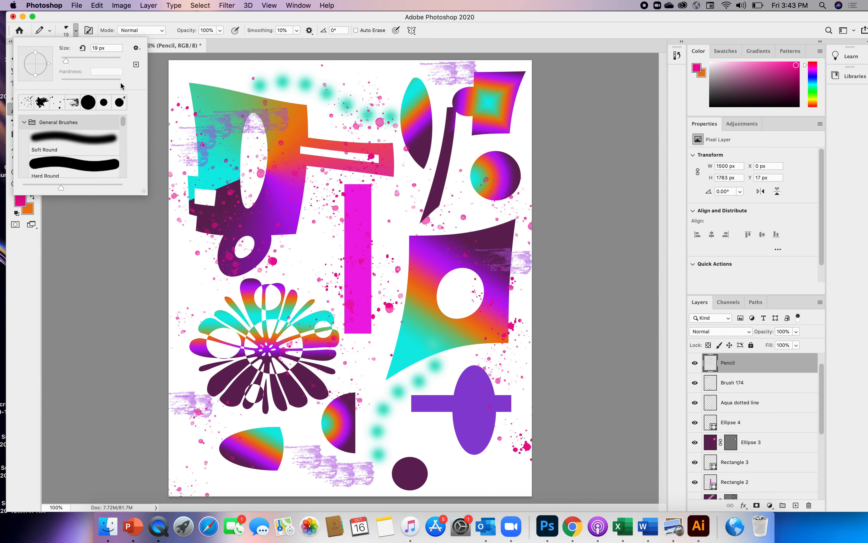
click(105, 47)
drag(61, 188, 24, 188)
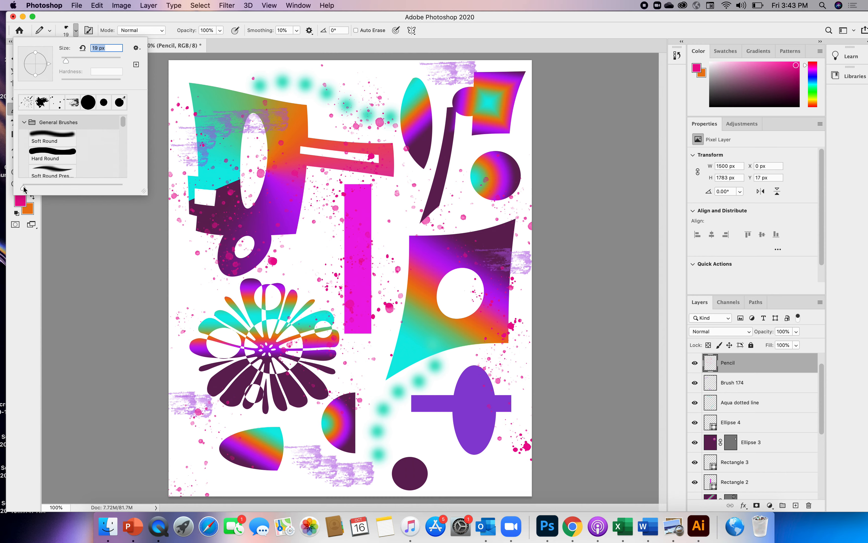
click(50, 172)
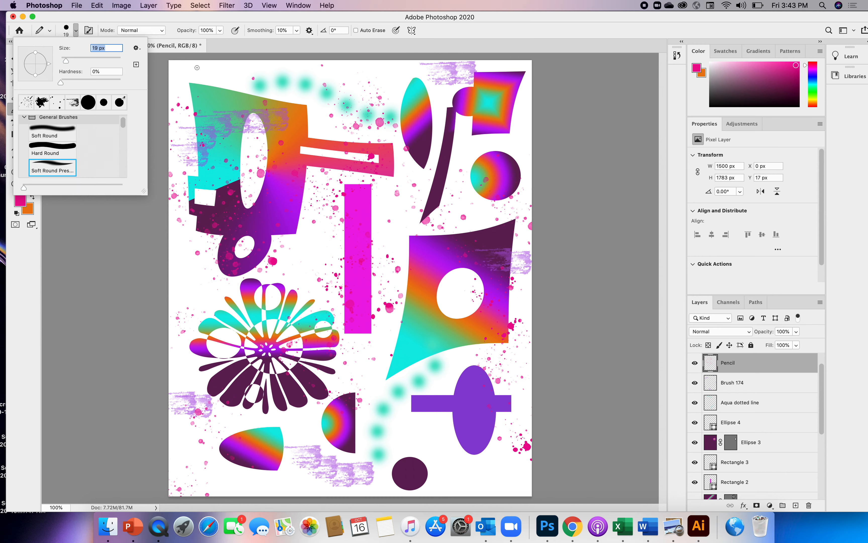
Step: Draw pink pencil squiggles above the upper-left shape and between the dark curved strip and the gradient circle
click(186, 77)
drag(184, 77, 256, 66)
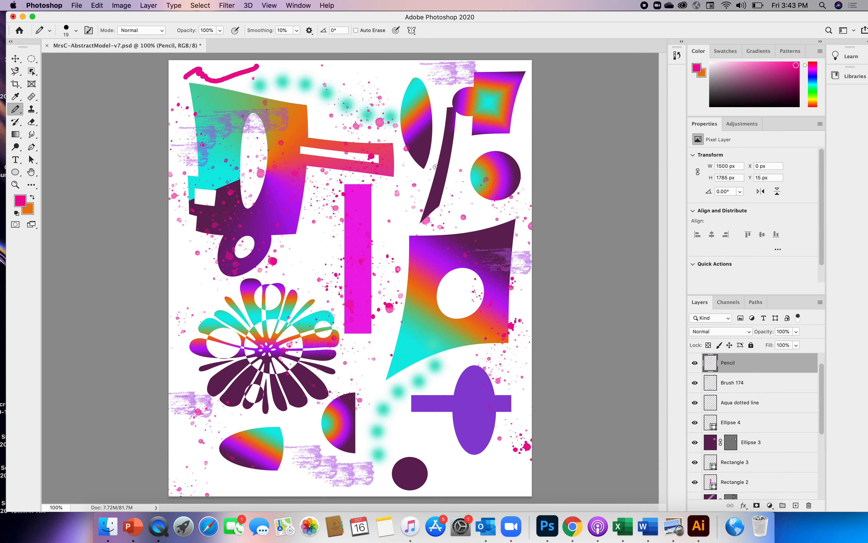
mouse_move(451, 169)
mouse_down()
mouse_move(451, 190)
mouse_move(482, 207)
mouse_up()
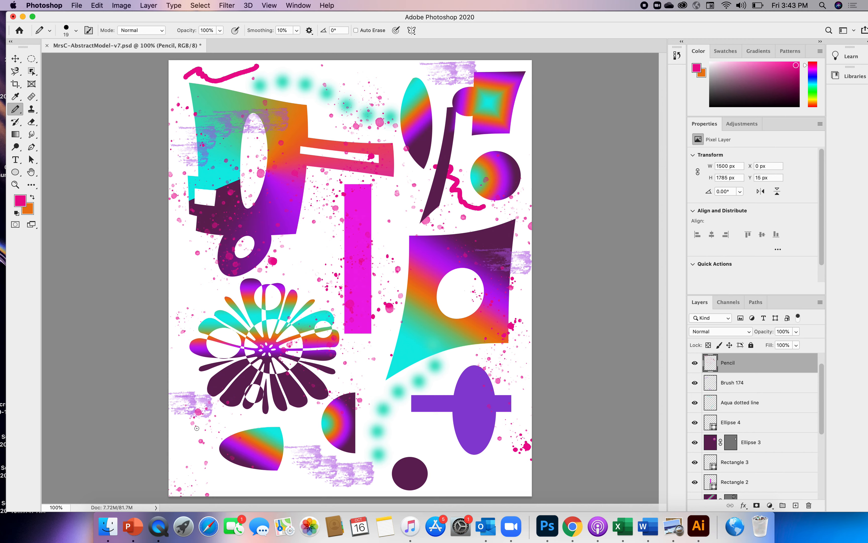
Step: Draw pink pencil squiggles in the lower-left corner, beside the lower aqua dotted line, and in the lower-right corner
mouse_move(184, 446)
mouse_down()
mouse_move(201, 467)
mouse_move(217, 469)
mouse_up()
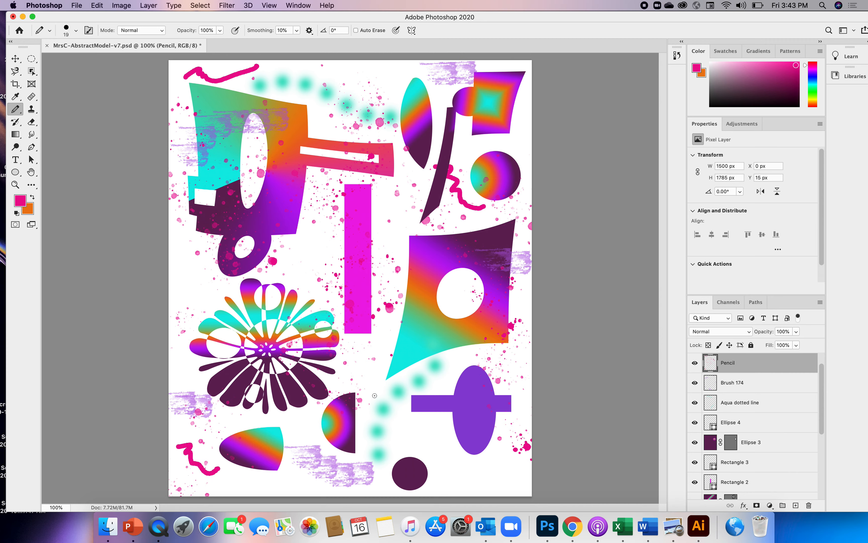
drag(377, 395, 385, 404)
drag(392, 419, 408, 419)
drag(513, 445, 499, 481)
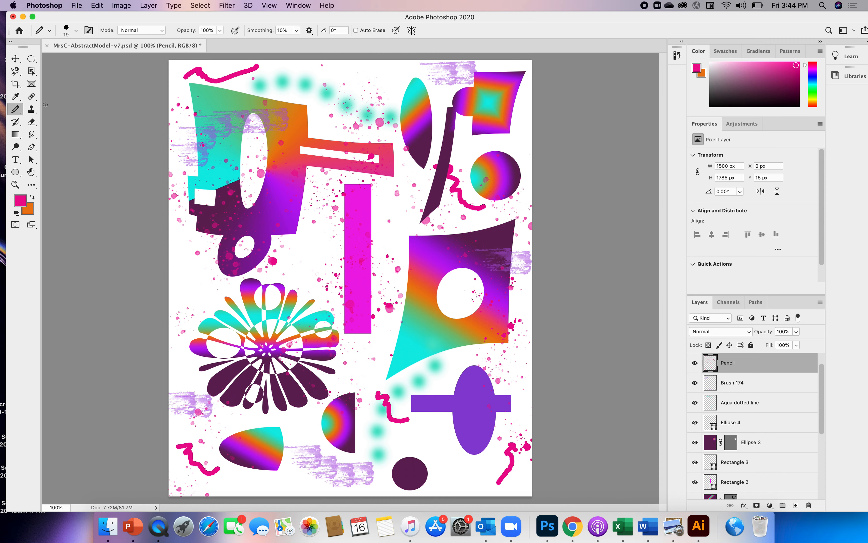
Step: Erase a gap in each of the pink pencil squiggles on the Pencil layer with the Eraser Tool
click(35, 125)
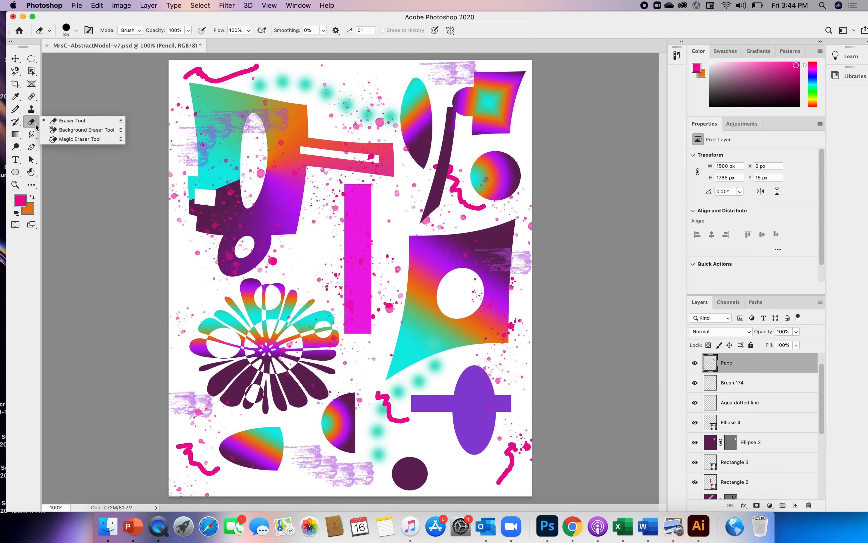
click(53, 125)
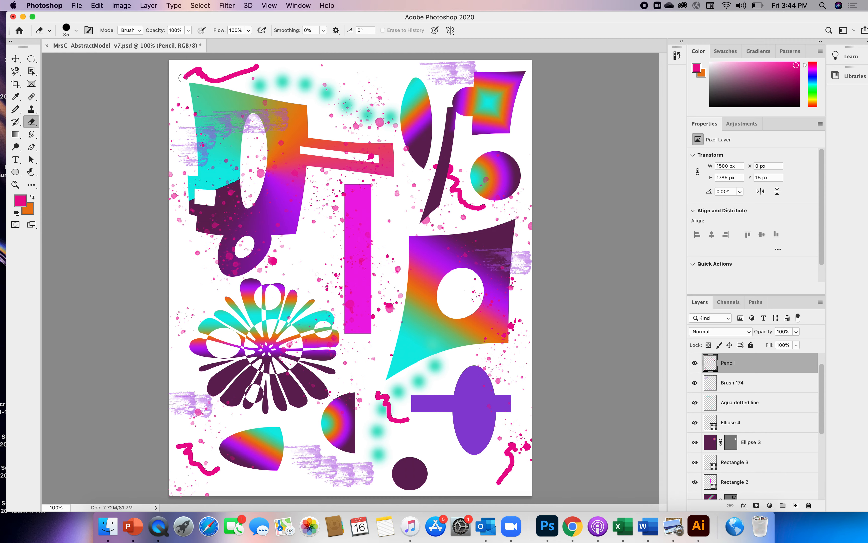
mouse_move(228, 76)
mouse_down()
mouse_move(243, 71)
mouse_move(233, 82)
mouse_move(212, 80)
mouse_up()
drag(446, 175, 462, 188)
drag(193, 461, 203, 467)
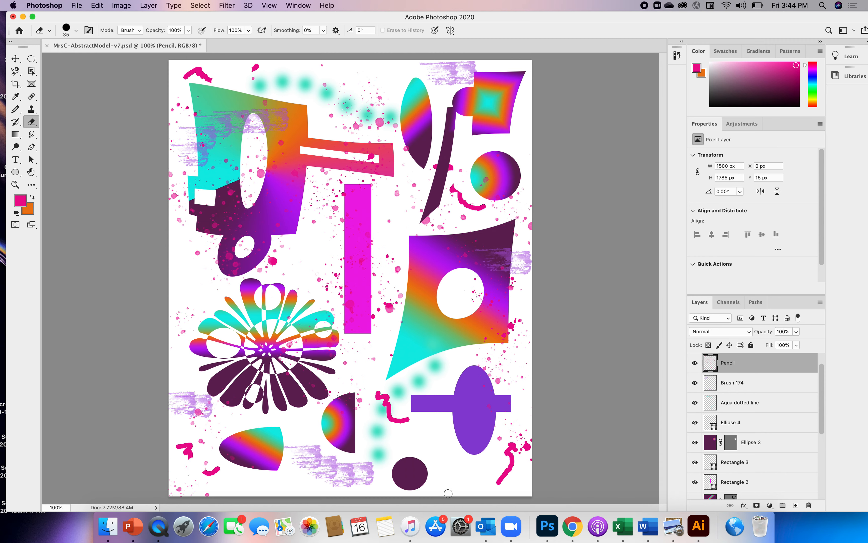
drag(394, 409, 397, 422)
drag(501, 467, 505, 473)
Step: Open the man's portrait, Screen Shot 2020-10-15 at 3.59.18 PM.png, from the Guy 1 folder inside ABSTRACT MODEL
click(78, 9)
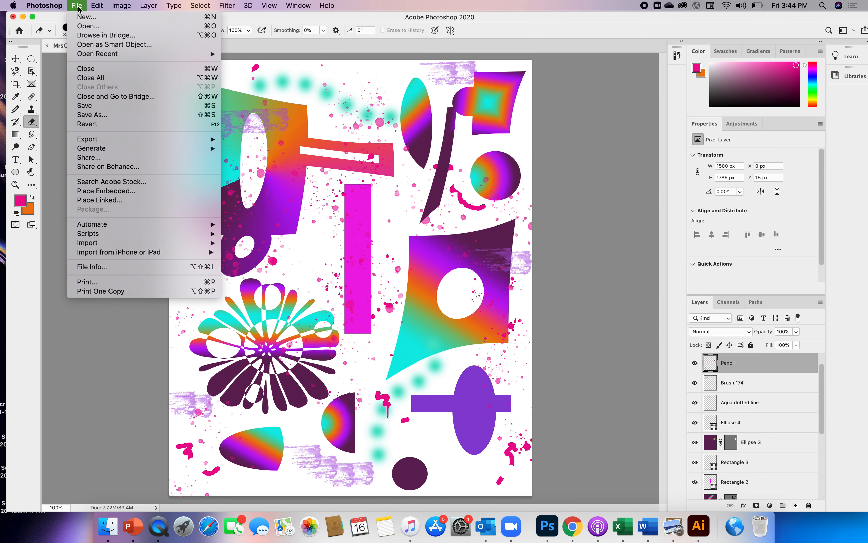
click(88, 27)
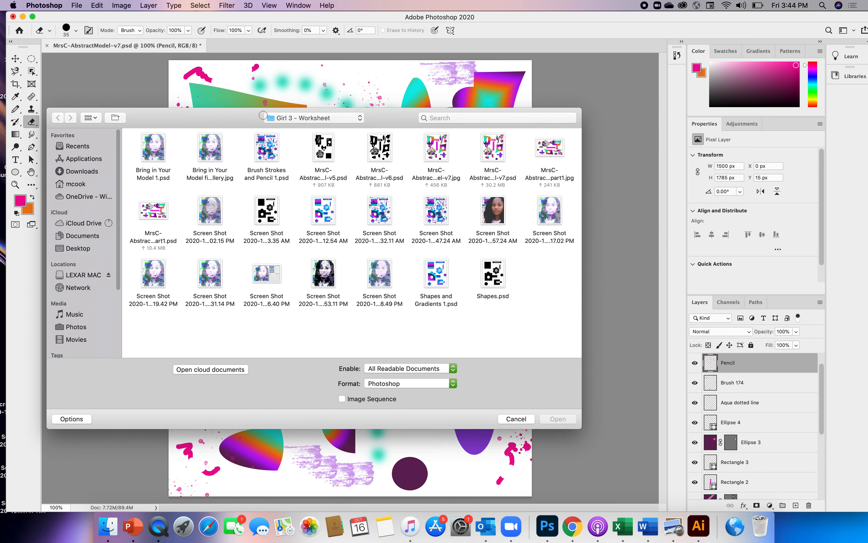
click(273, 118)
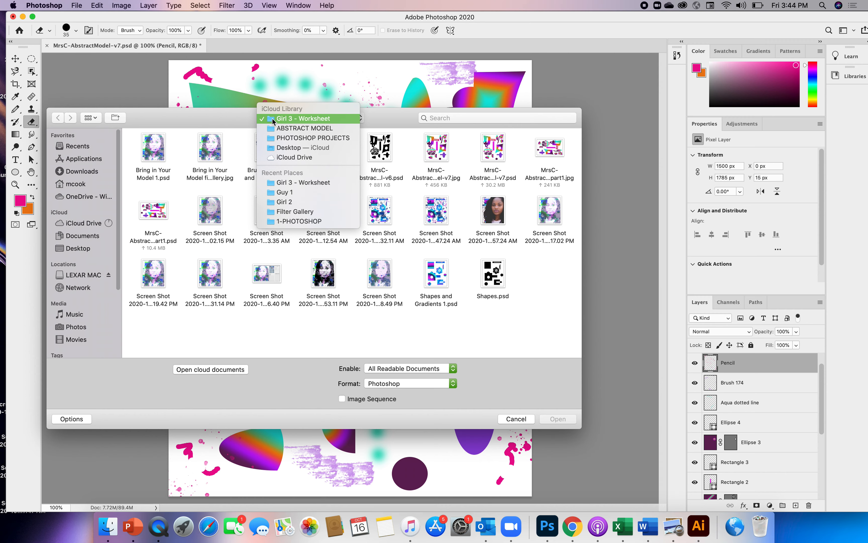
click(275, 129)
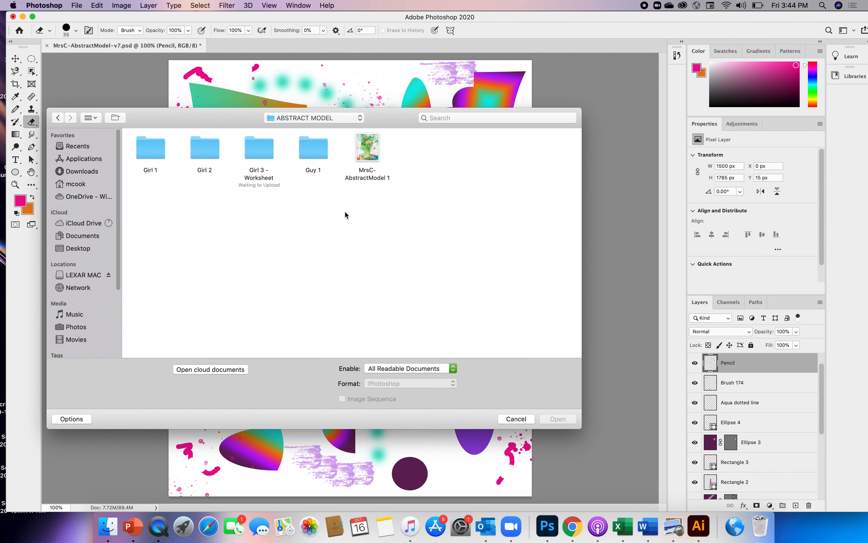
double_click(311, 155)
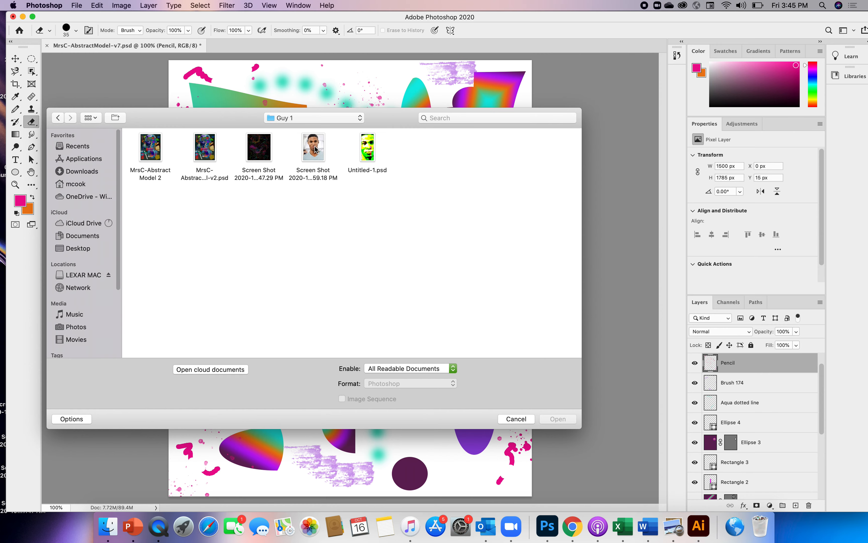
click(316, 150)
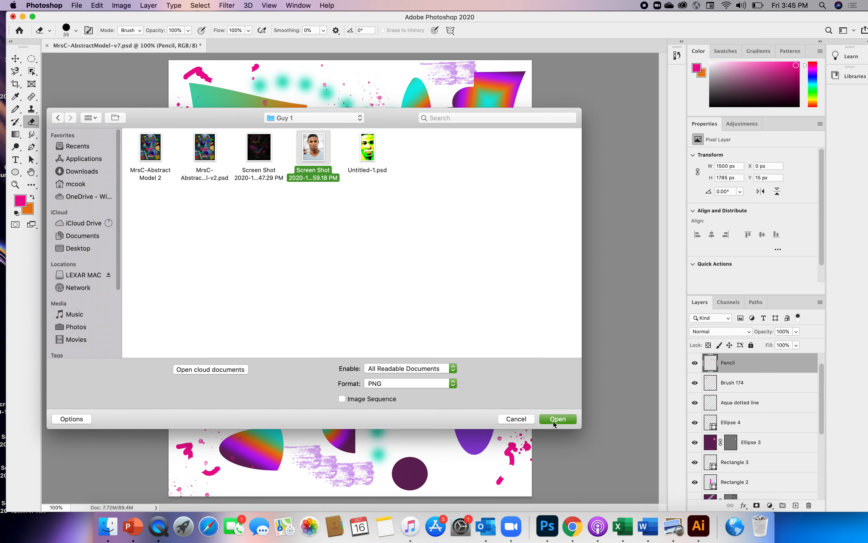
click(552, 420)
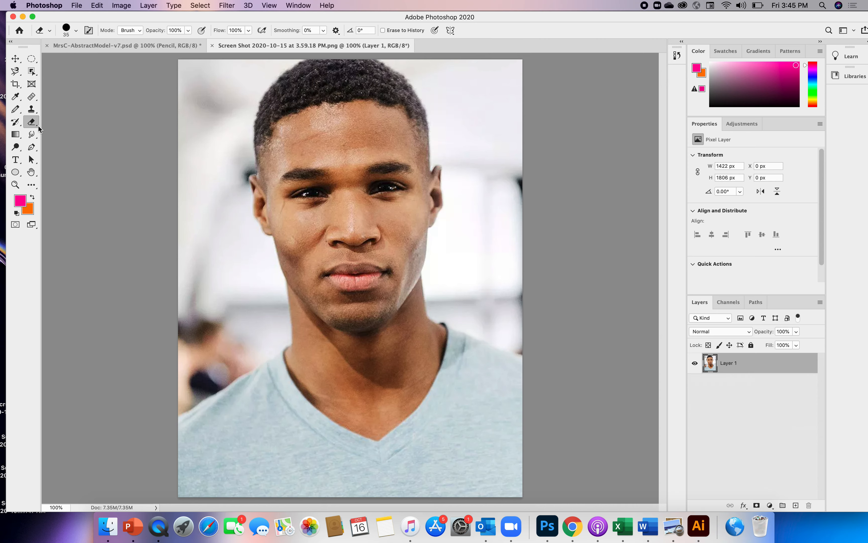
Step: Select the man in the portrait automatically with the Object Selection Tool's Select Subject command
click(34, 73)
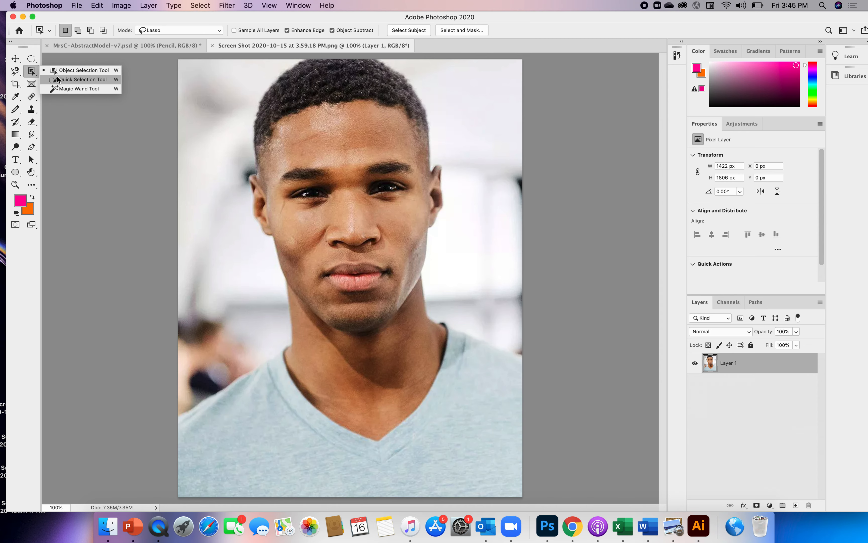
click(58, 70)
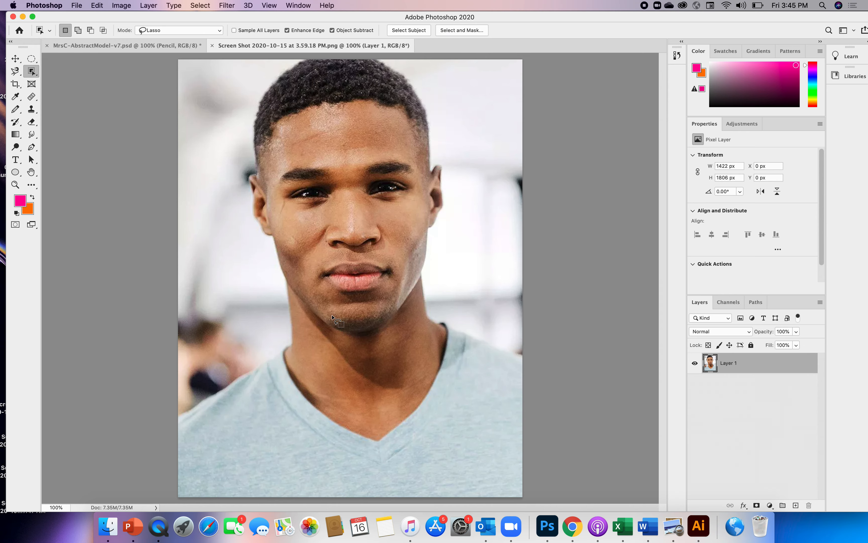
click(408, 31)
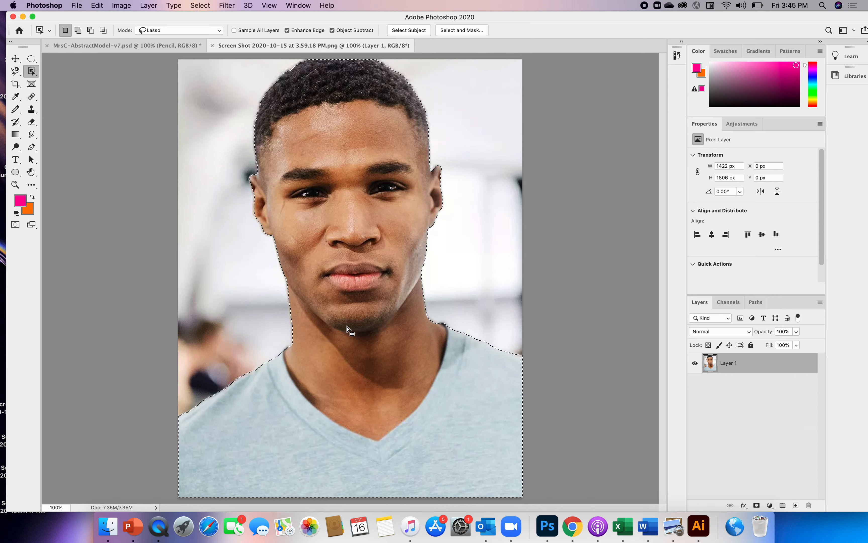
Step: Try to carry the selected man into the abstract document with the Object Selection Tool, and clear the selection in both documents
mouse_move(349, 329)
mouse_down()
mouse_move(151, 121)
mouse_move(103, 46)
mouse_up()
click(103, 46)
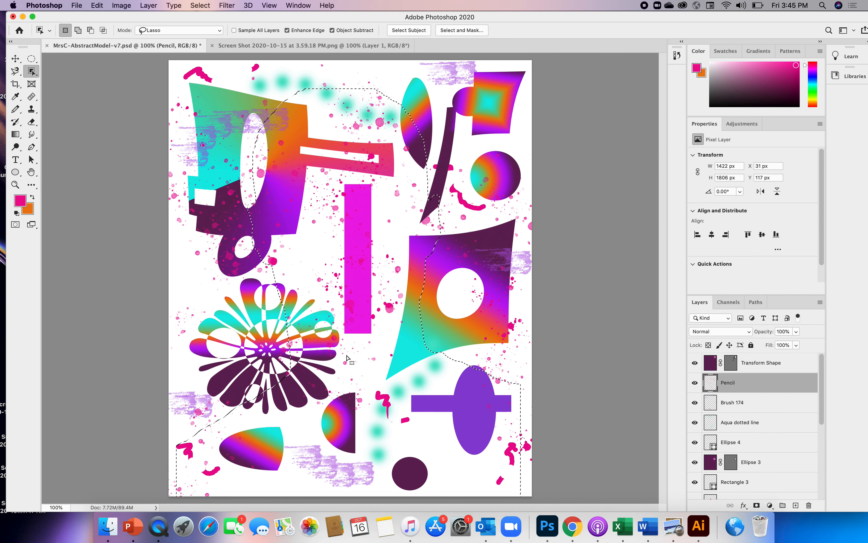
click(346, 353)
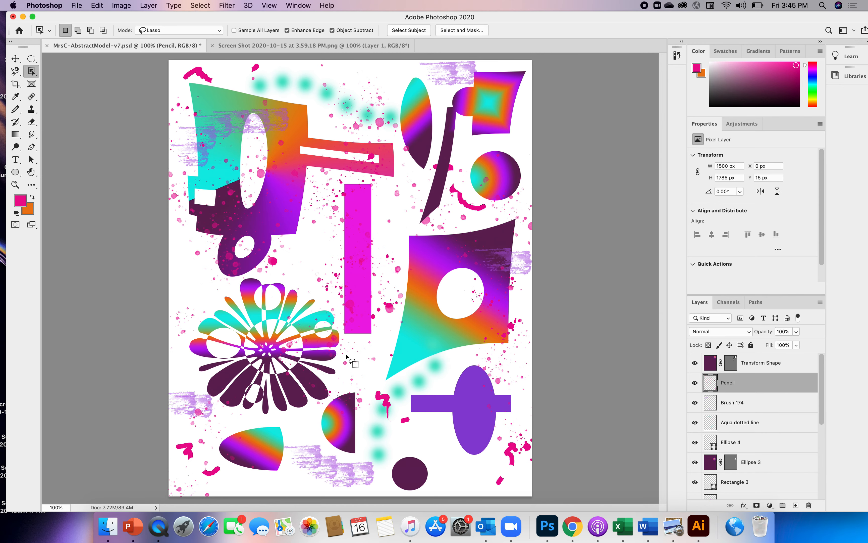
click(302, 47)
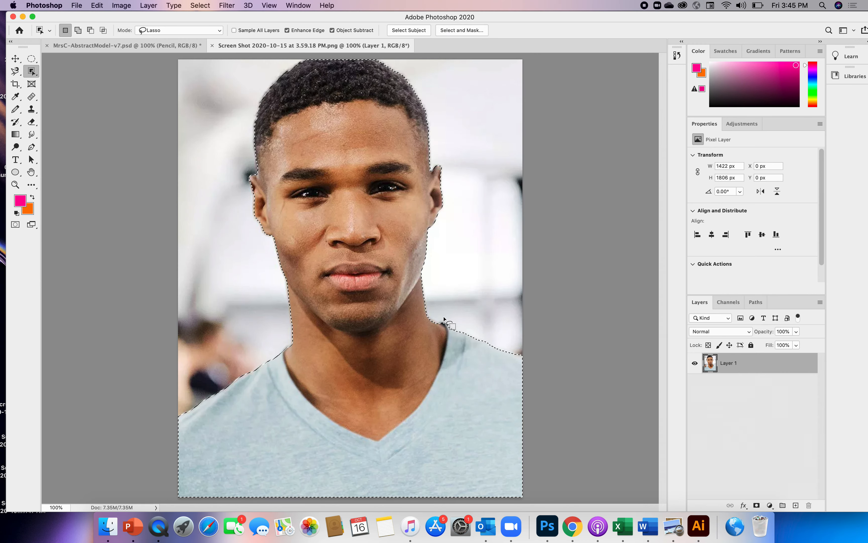
drag(402, 294, 386, 293)
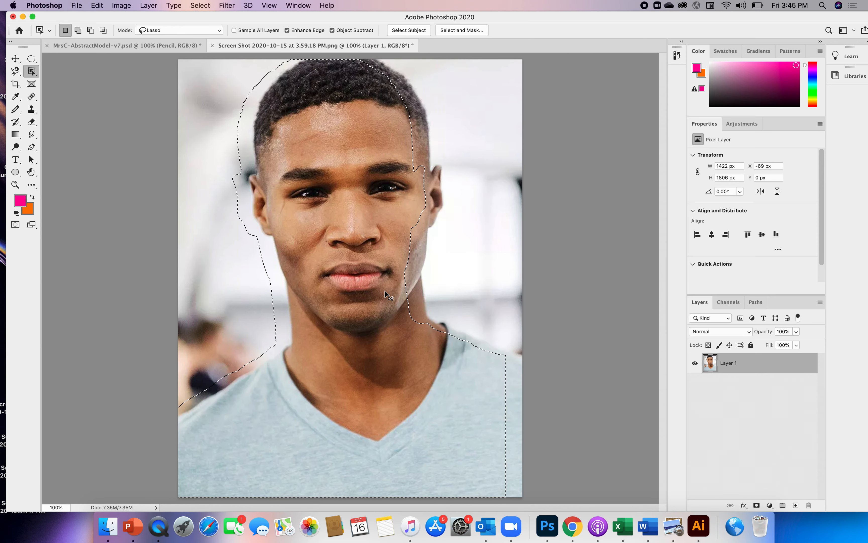
key(super+z)
key(super+d)
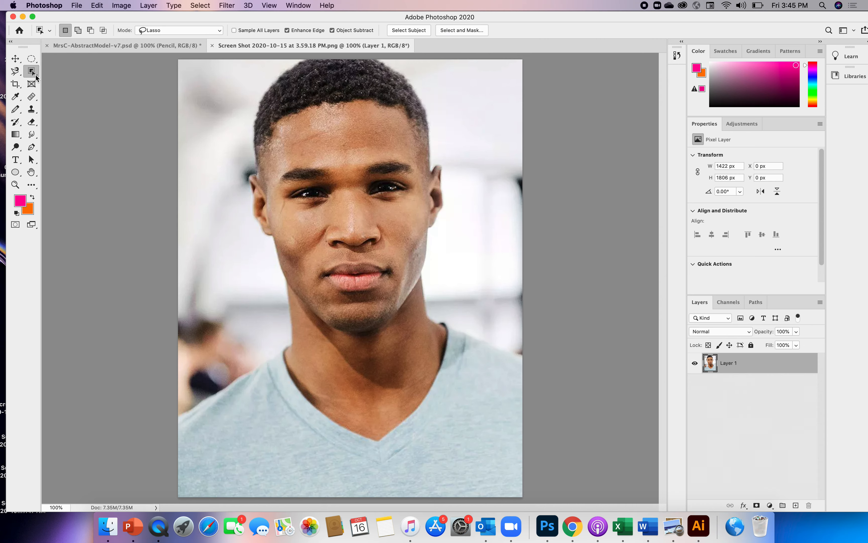
Step: Start a Quick Selection on the man's forehead and enlarge the selection brush to 124 px
click(35, 75)
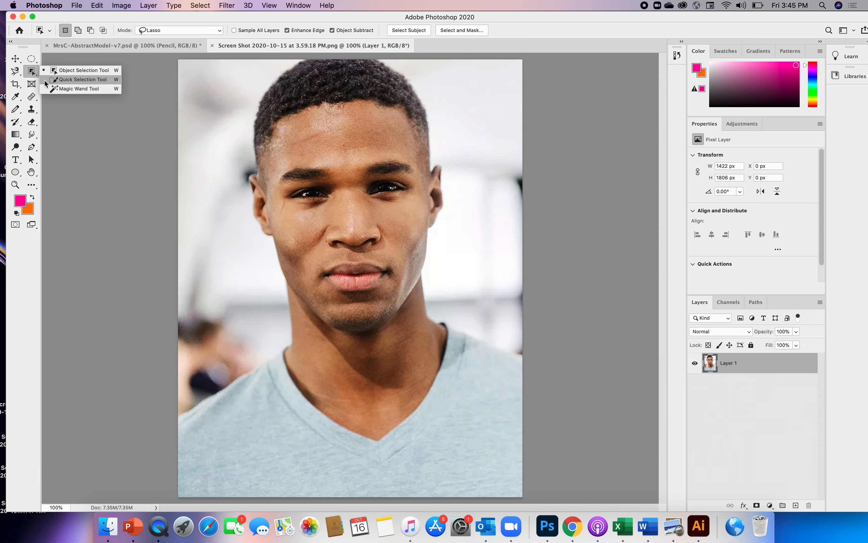
click(64, 79)
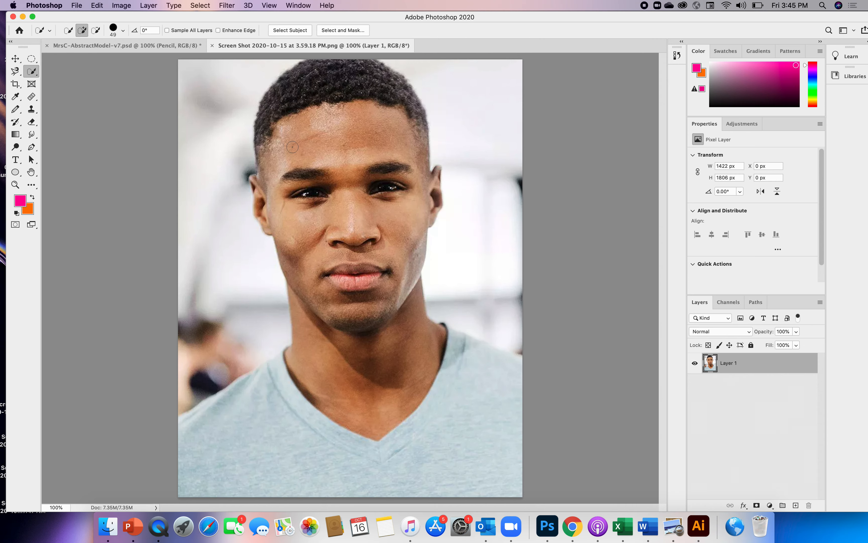
click(312, 139)
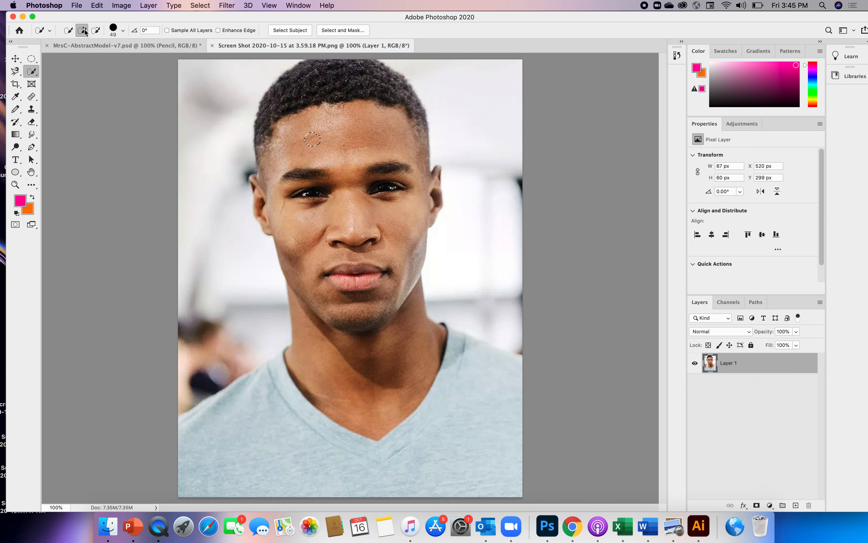
click(124, 31)
drag(88, 54, 122, 58)
Step: Extend the Quick Selection over the man's hair, face, neck and entire shirt, leaving out the background
click(309, 116)
click(323, 96)
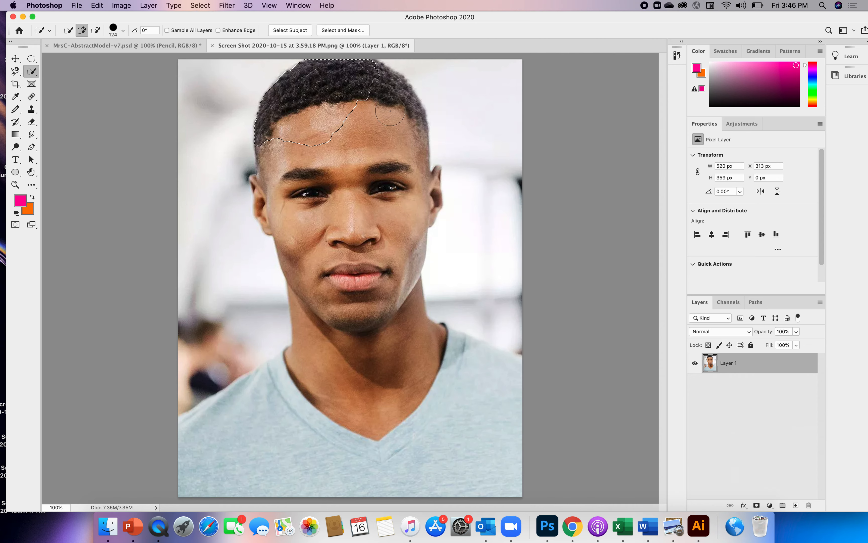
mouse_move(390, 110)
mouse_down()
mouse_move(401, 208)
mouse_move(407, 185)
mouse_move(362, 229)
mouse_move(312, 194)
mouse_move(290, 193)
mouse_move(360, 278)
mouse_move(353, 269)
mouse_move(345, 312)
mouse_move(326, 320)
mouse_move(311, 311)
mouse_move(404, 341)
mouse_move(423, 392)
mouse_move(424, 378)
mouse_move(445, 383)
mouse_move(458, 355)
mouse_move(451, 348)
mouse_move(499, 365)
mouse_move(467, 443)
mouse_move(423, 462)
mouse_up()
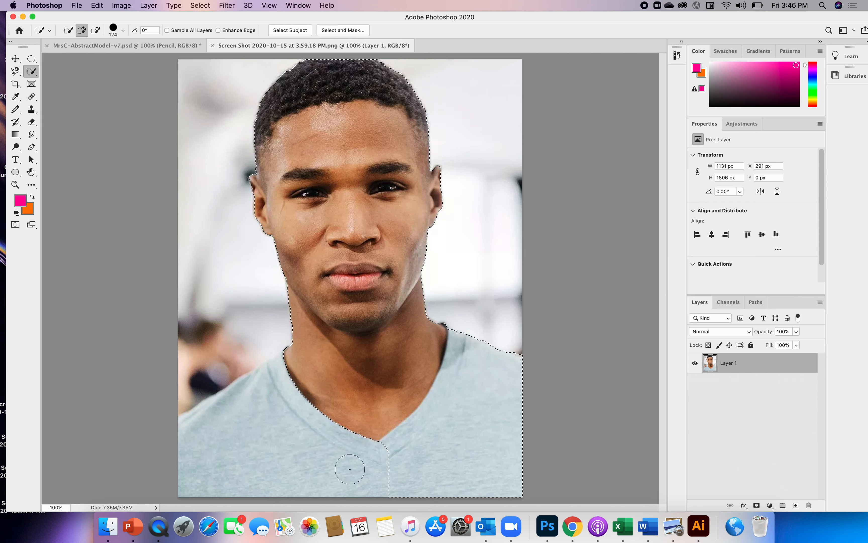
mouse_move(350, 469)
mouse_down()
mouse_move(330, 450)
mouse_move(286, 443)
mouse_move(274, 395)
mouse_move(288, 368)
mouse_up()
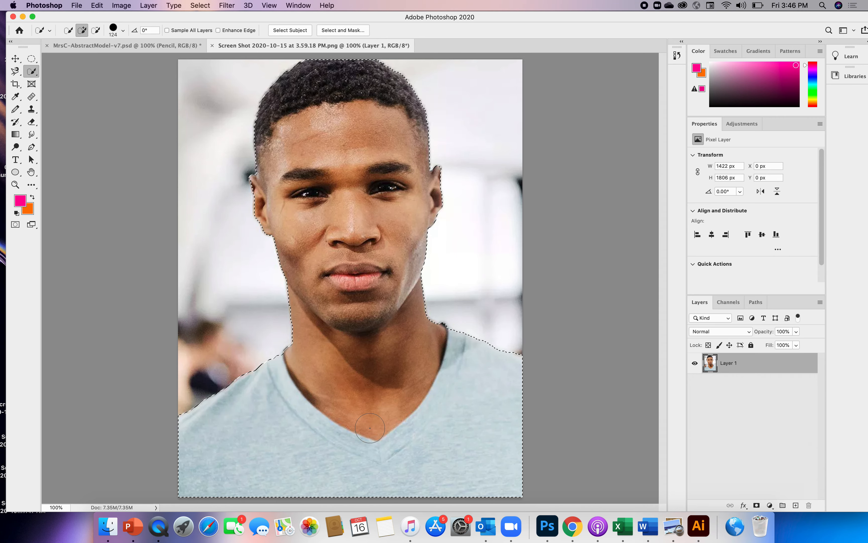
Step: Move the selected man into MrsC-AbstractModel-v7.psd and scale him to about 110% so he fills the canvas
key(v)
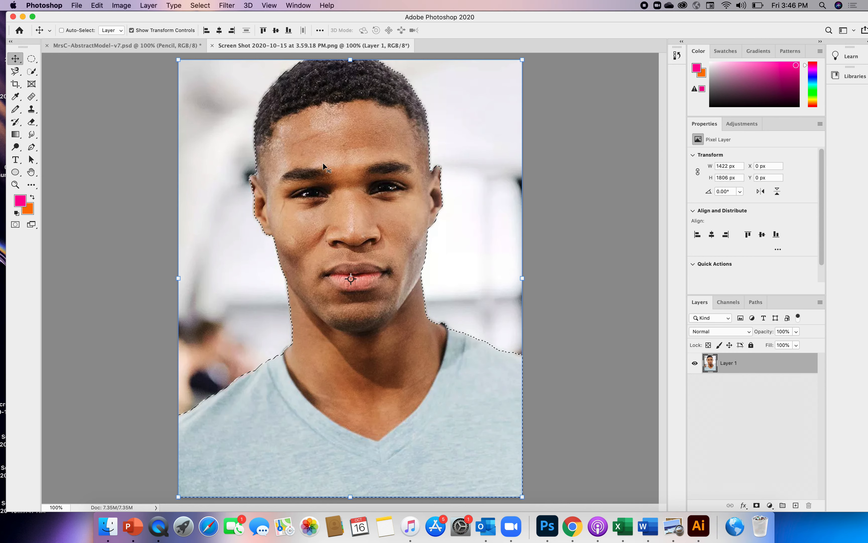
drag(398, 212, 184, 47)
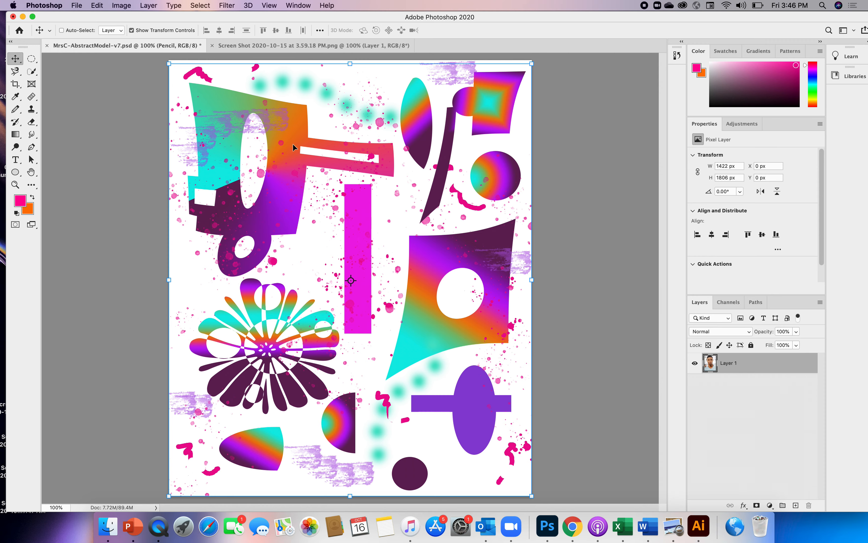
drag(416, 316, 409, 258)
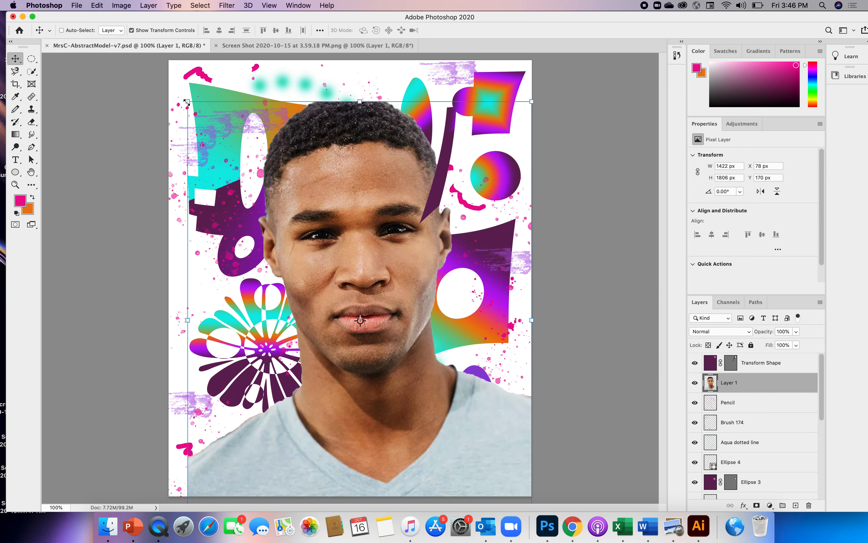
drag(187, 102, 153, 62)
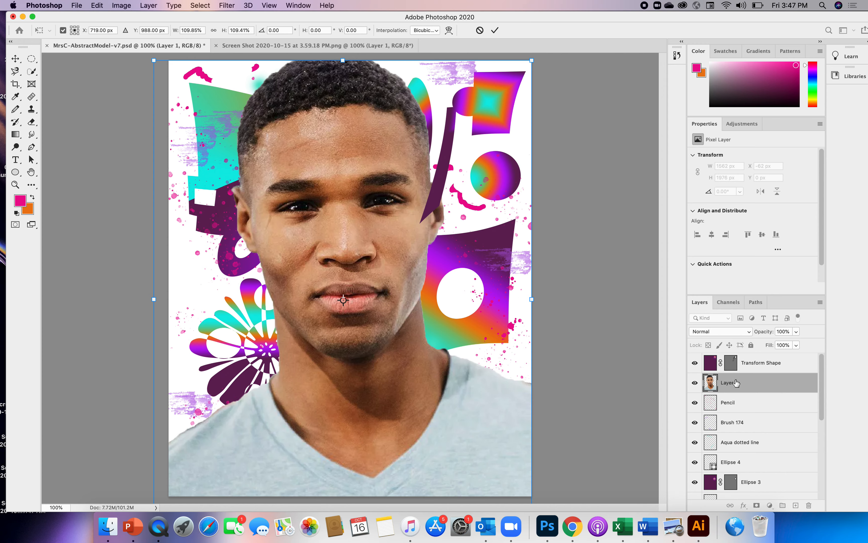
Step: Apply the scaling, rename the portrait layer "man", and move it above the Transform Shape layer
double_click(728, 383)
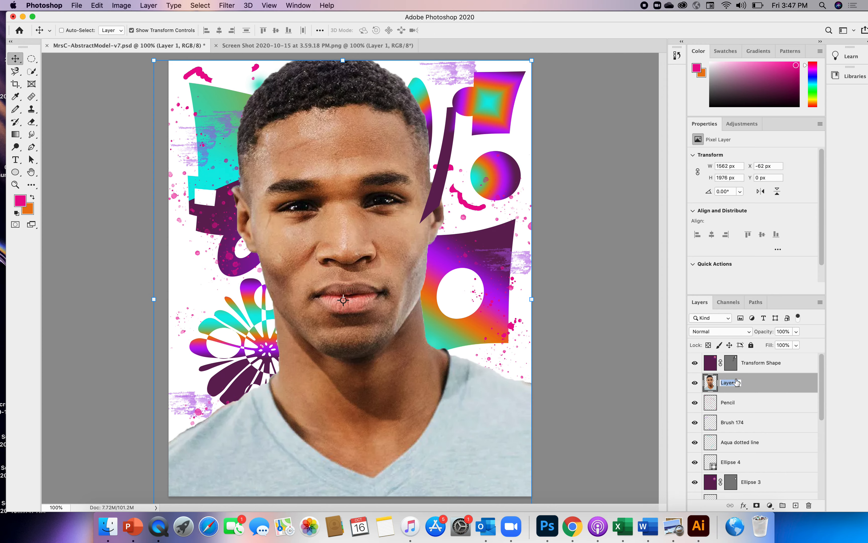
text(man)
key(Return)
drag(740, 386, 738, 362)
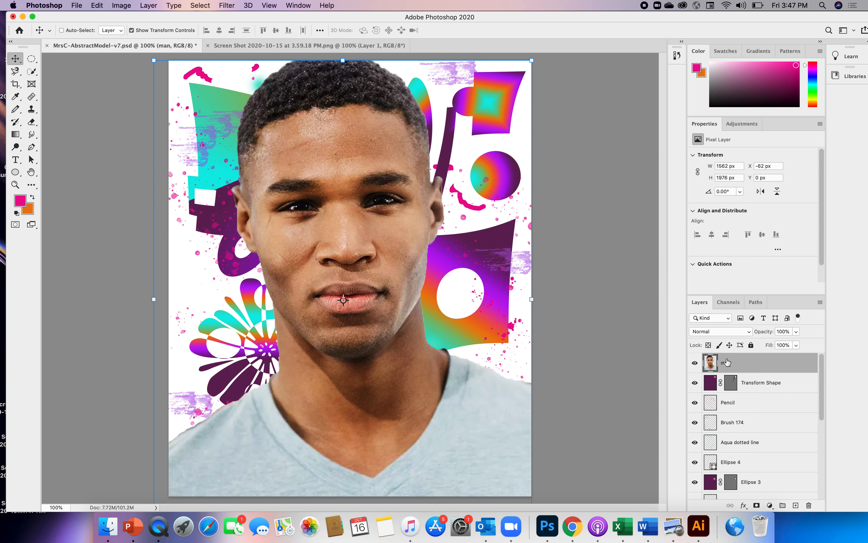
Step: Lower the man layer's opacity to 75%
click(796, 331)
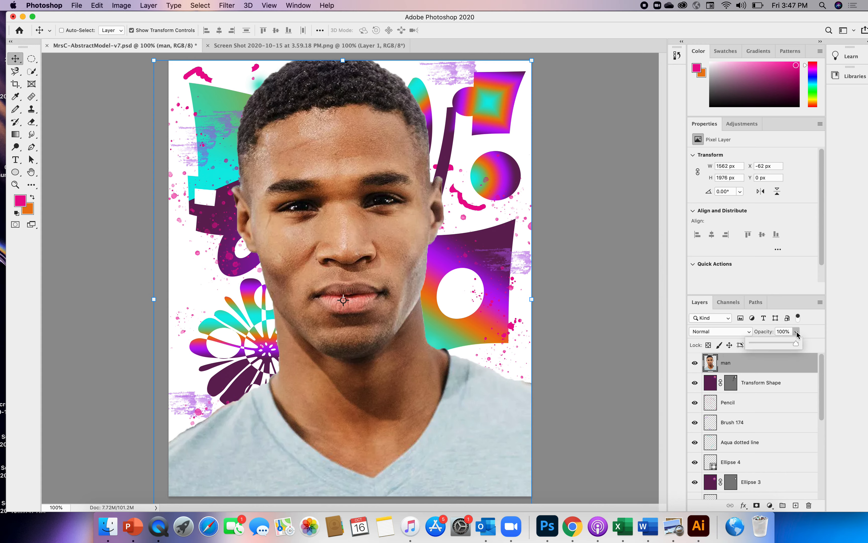
drag(797, 342, 795, 341)
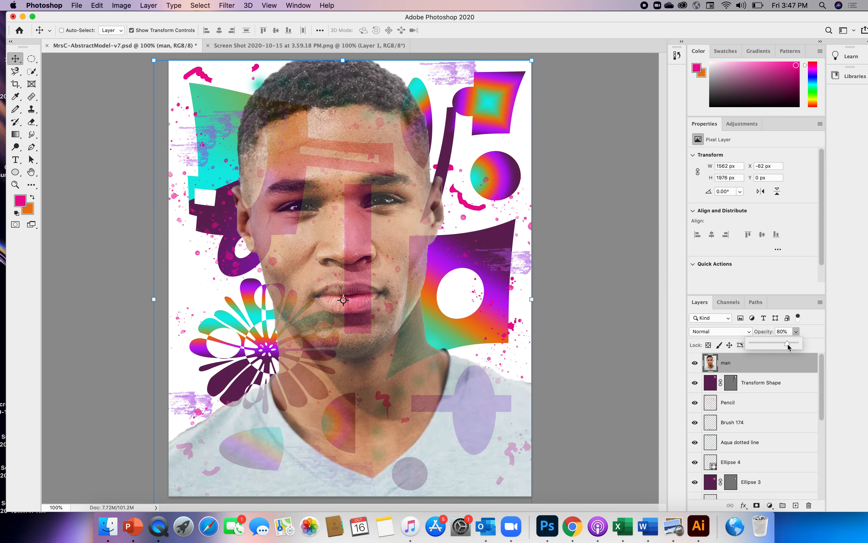
drag(785, 343, 783, 343)
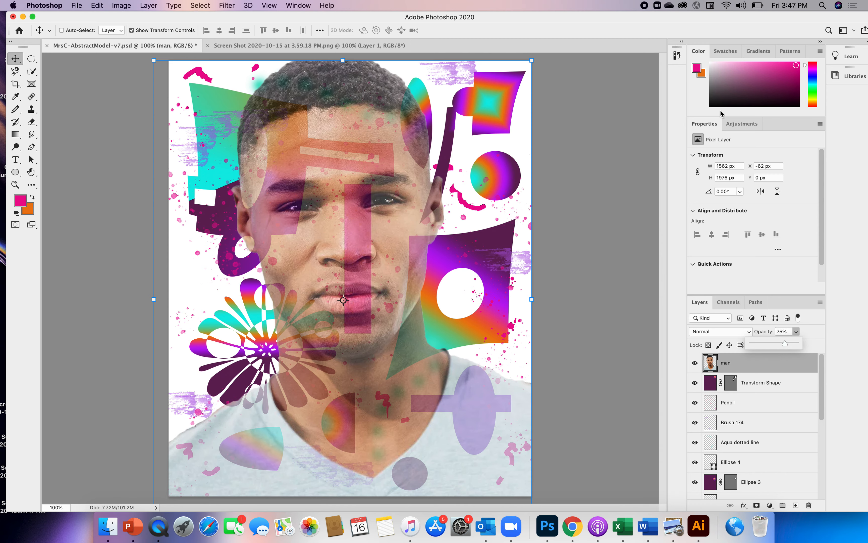
Step: Add a Brightness/Contrast adjustment layer above the man layer with brightness 29 and contrast 45
click(753, 124)
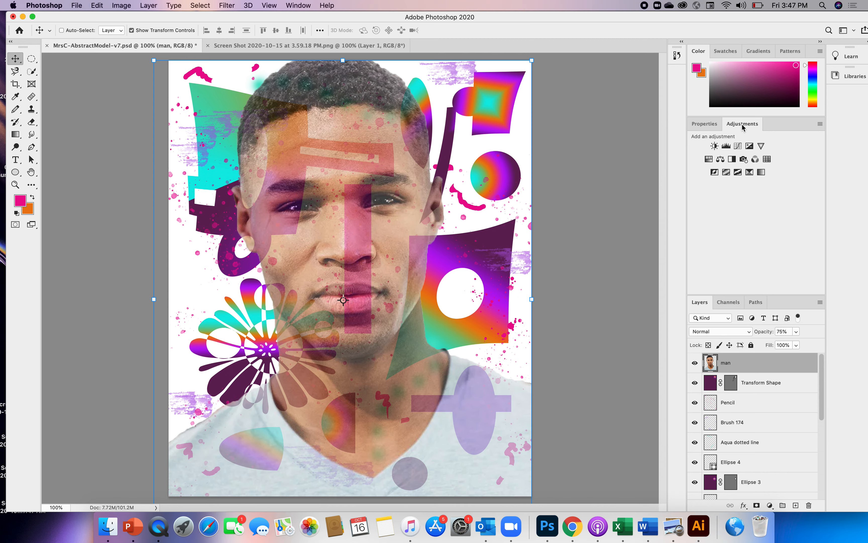
click(714, 146)
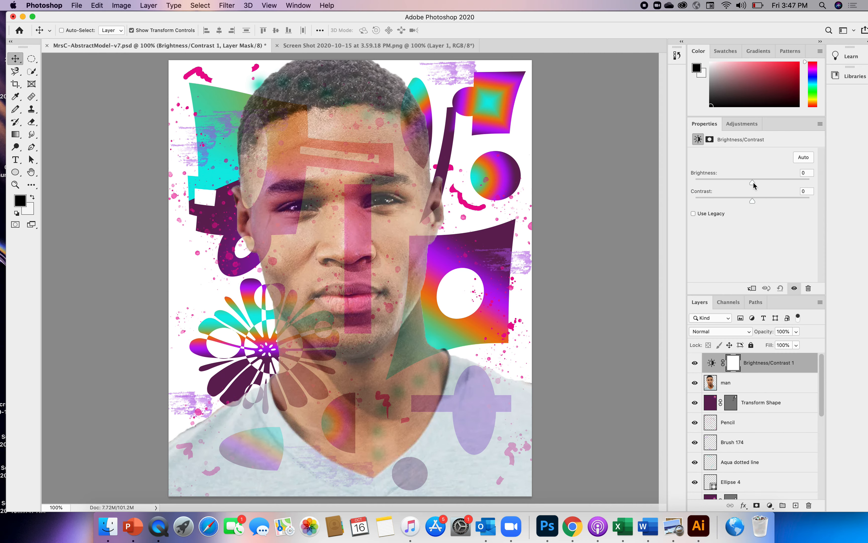
mouse_move(753, 181)
mouse_down()
mouse_move(780, 181)
mouse_move(727, 185)
mouse_move(766, 186)
mouse_up()
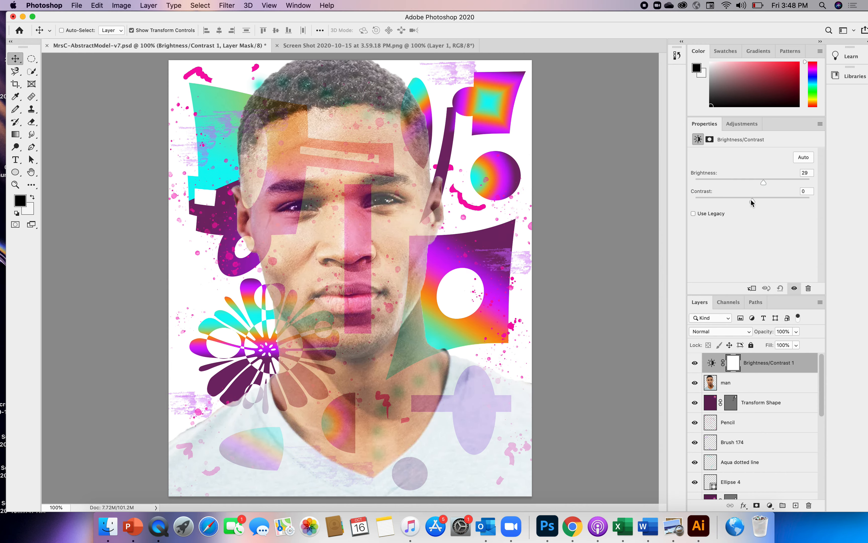
drag(751, 201, 777, 199)
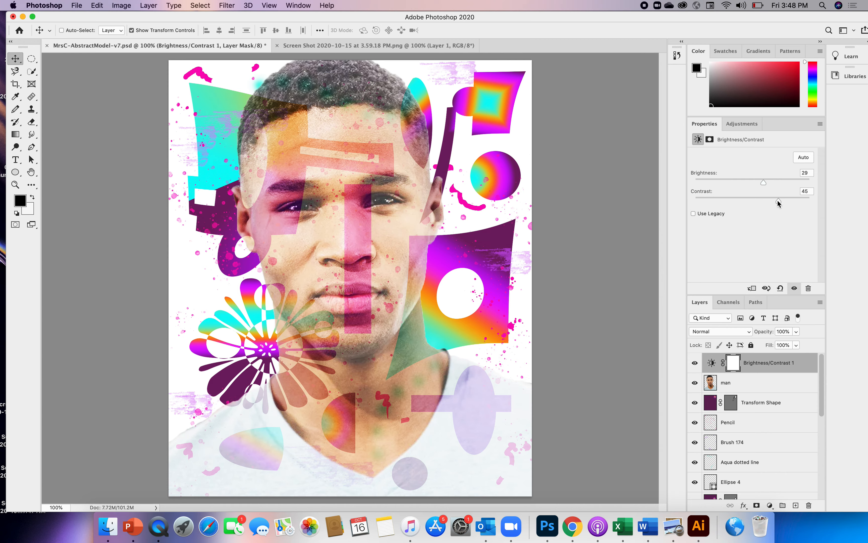
Step: Add a Curves adjustment layer and bend the RGB curve above the diagonal with four points to brighten the image
click(739, 122)
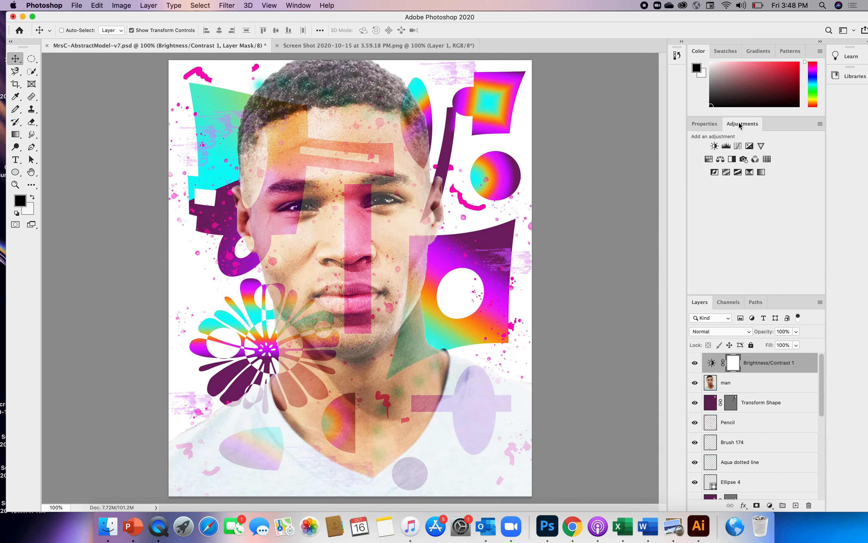
click(737, 146)
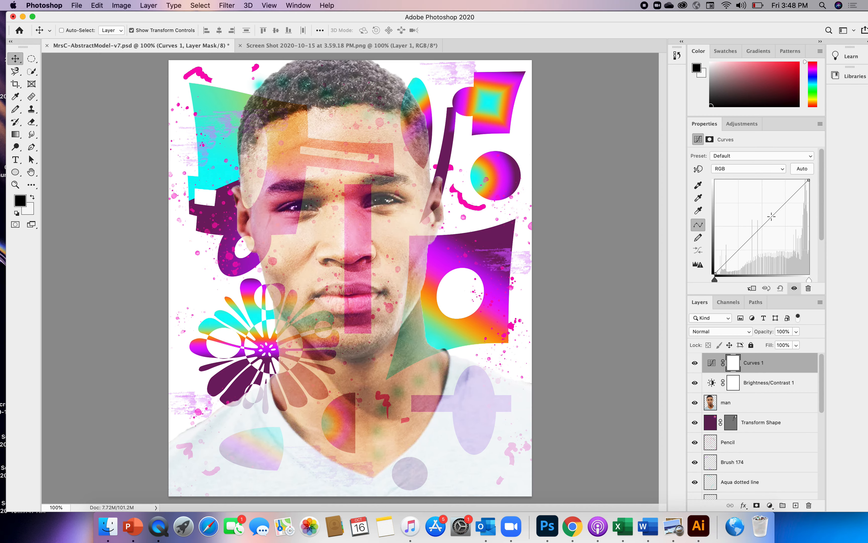
drag(771, 216, 736, 247)
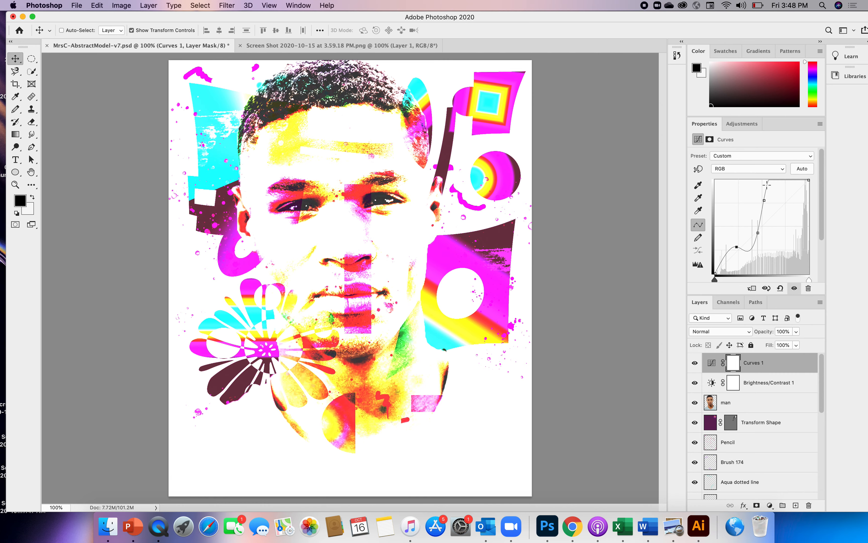
drag(767, 185, 778, 199)
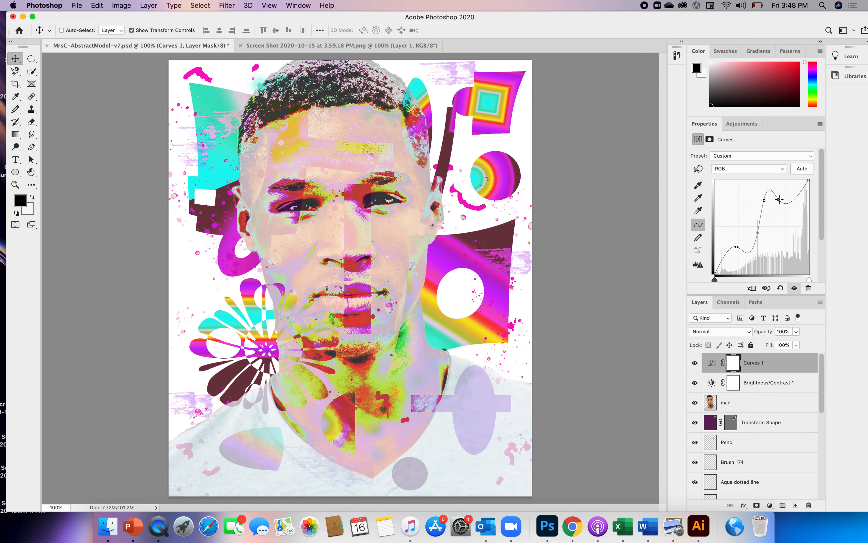
mouse_move(779, 198)
mouse_down()
mouse_move(778, 187)
mouse_move(782, 193)
mouse_up()
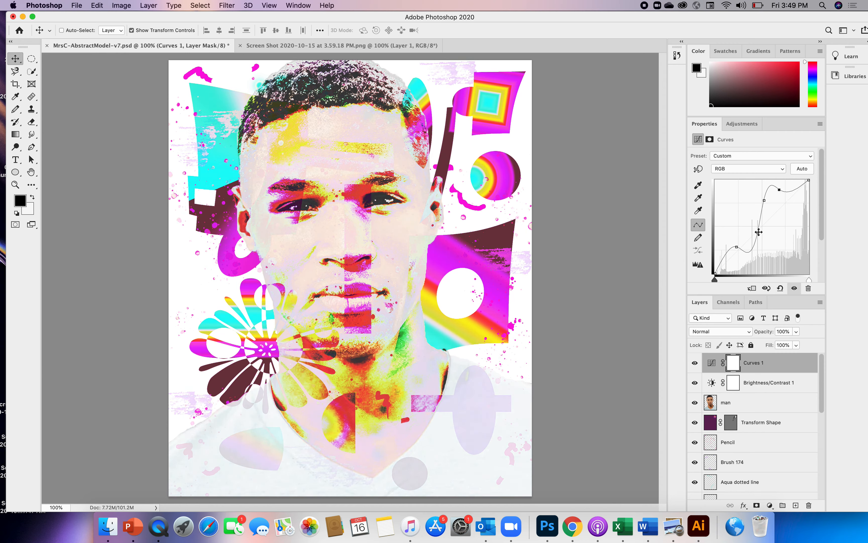
mouse_move(758, 233)
mouse_down()
mouse_move(754, 252)
mouse_move(753, 220)
mouse_move(758, 244)
mouse_move(764, 229)
mouse_move(744, 226)
mouse_move(751, 228)
mouse_up()
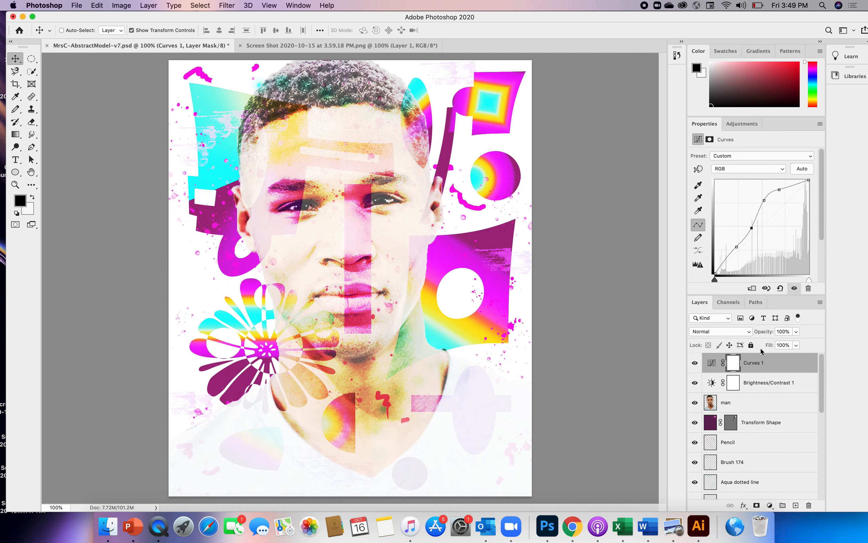
Step: Delete the Curves adjustment layer together with its layer mask
drag(738, 361, 808, 505)
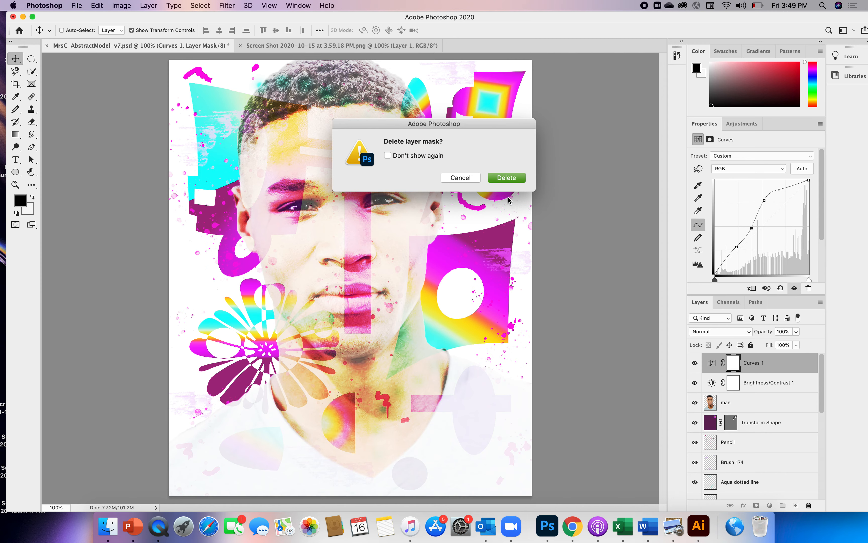
click(508, 178)
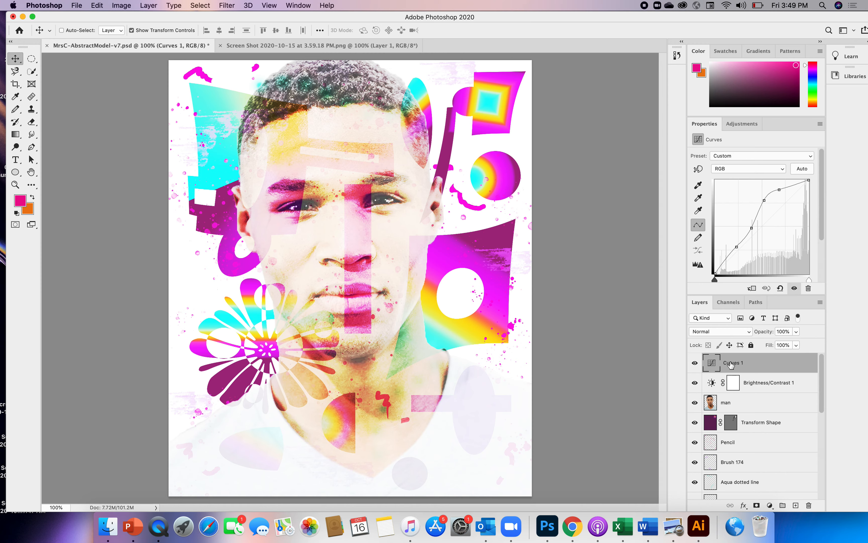
drag(731, 364, 809, 506)
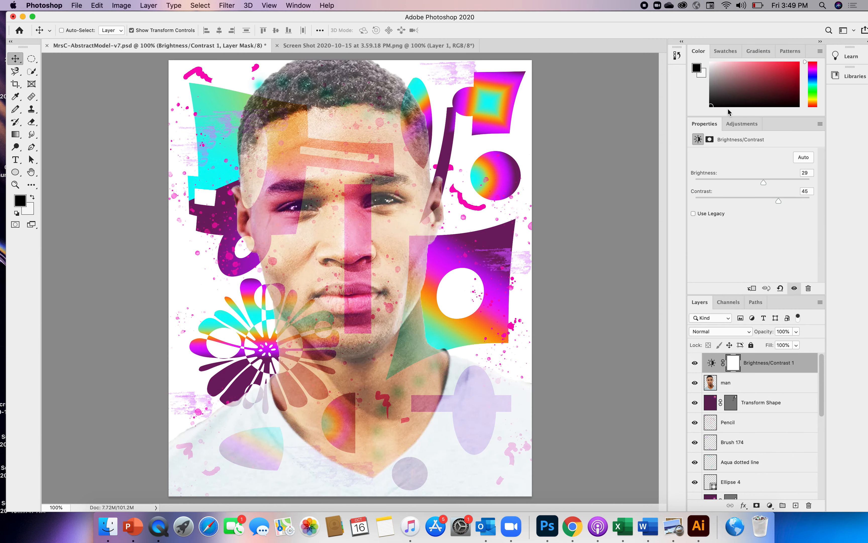
Step: Add a Hue/Saturation adjustment layer and set the hue of the Magentas to -18
click(745, 126)
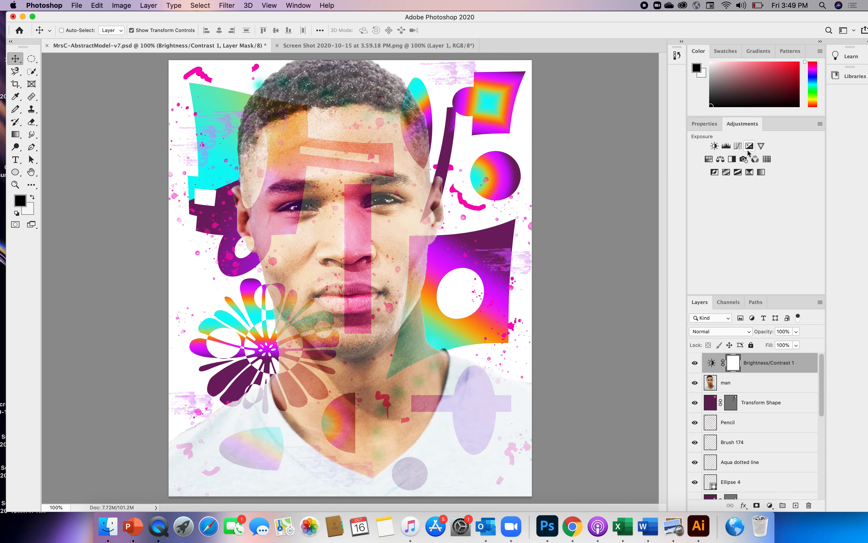
click(710, 159)
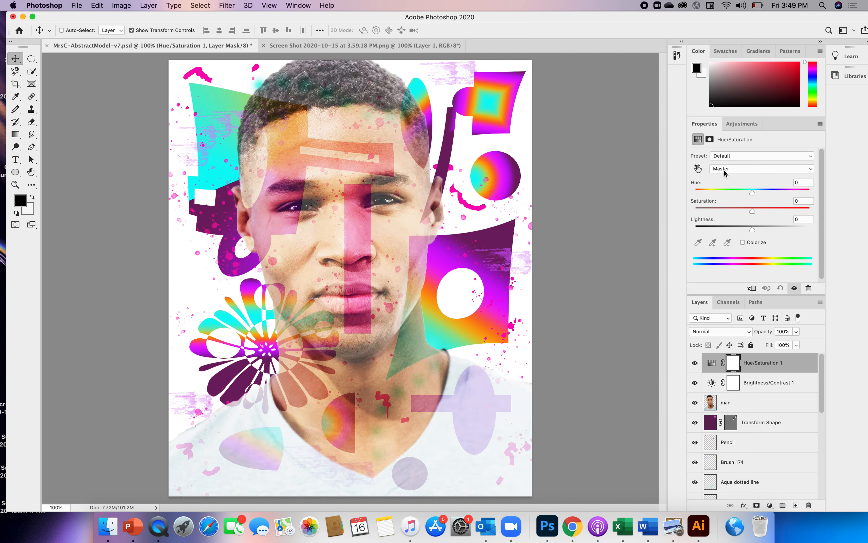
mouse_move(753, 196)
mouse_down()
mouse_move(811, 192)
mouse_move(691, 199)
mouse_move(755, 200)
mouse_up()
click(811, 169)
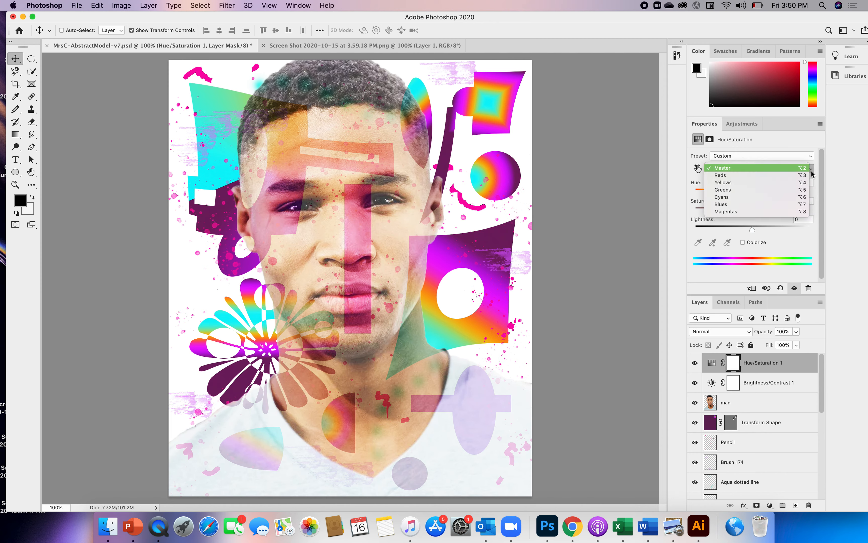
click(726, 212)
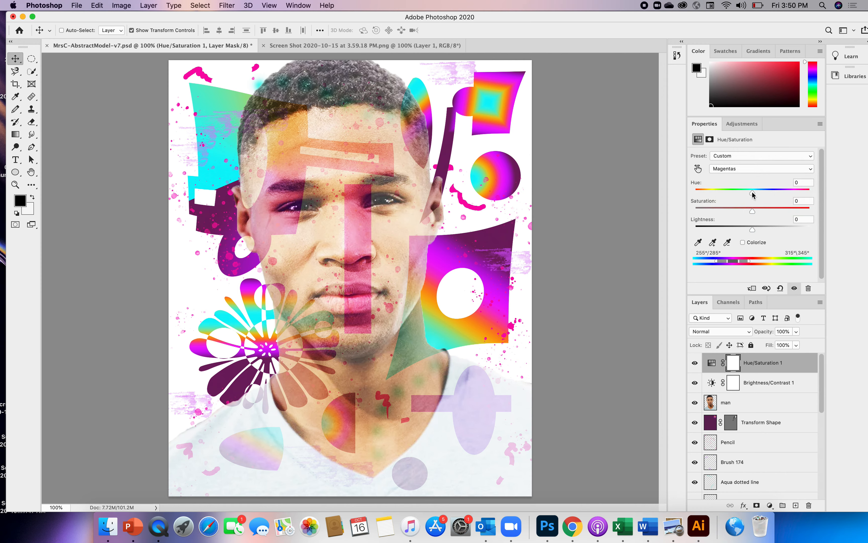
drag(752, 193, 733, 194)
drag(753, 194, 742, 211)
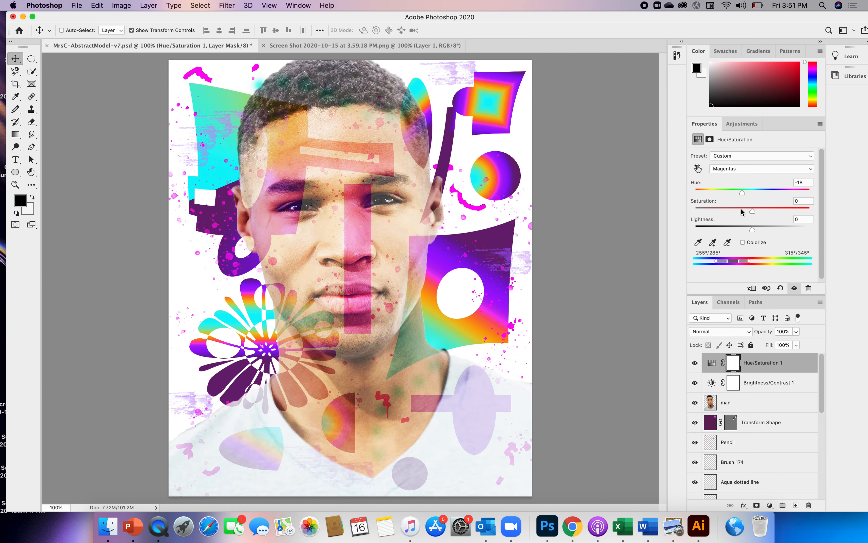
Step: Add a Color Balance adjustment layer with midtones at cyan–red +39 and magenta–green -44, shifting yellow–blue slightly toward blue
click(740, 125)
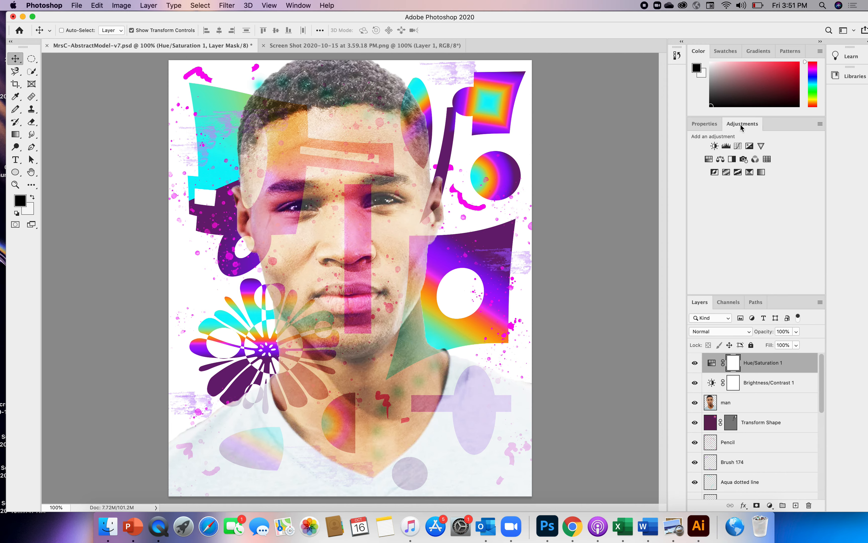
click(721, 159)
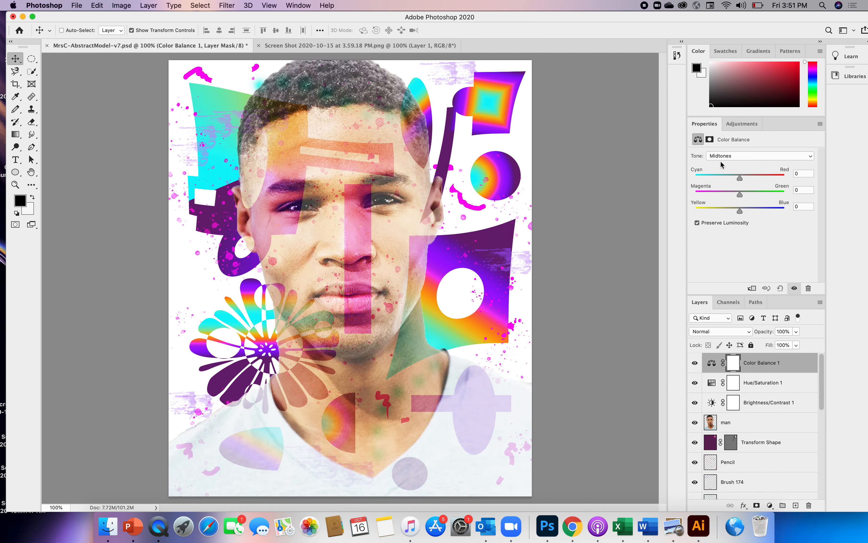
drag(741, 181, 718, 200)
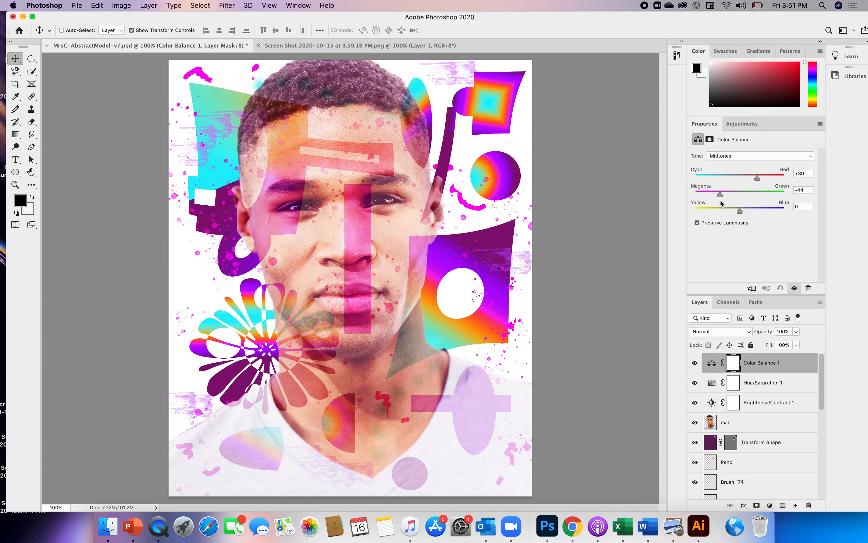
mouse_move(739, 212)
mouse_down()
mouse_move(766, 214)
mouse_move(695, 229)
mouse_move(756, 220)
mouse_move(748, 220)
mouse_up()
Step: Add a Posterize adjustment layer on top and set its levels to 49
click(735, 123)
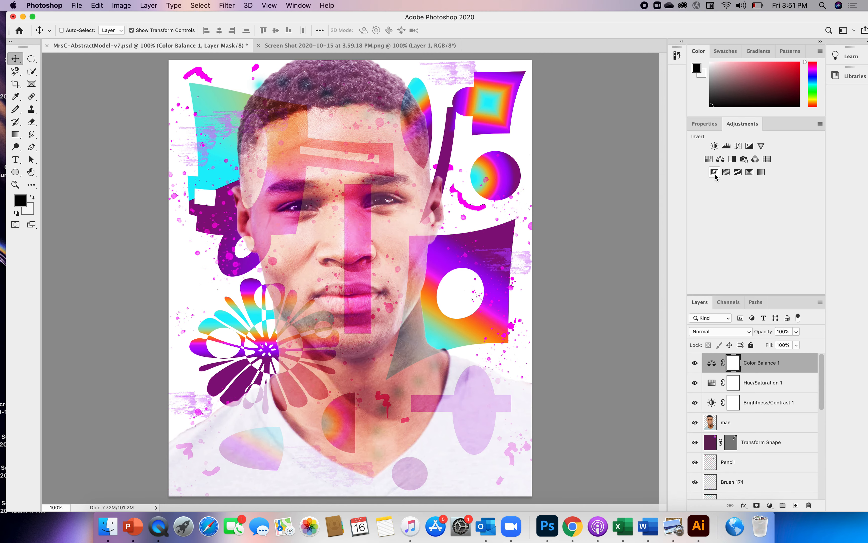
click(725, 173)
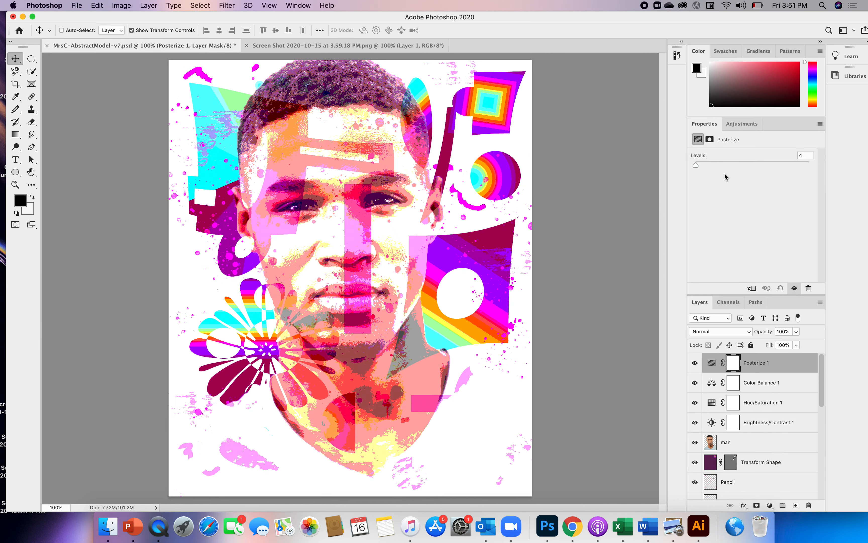
drag(696, 164, 741, 167)
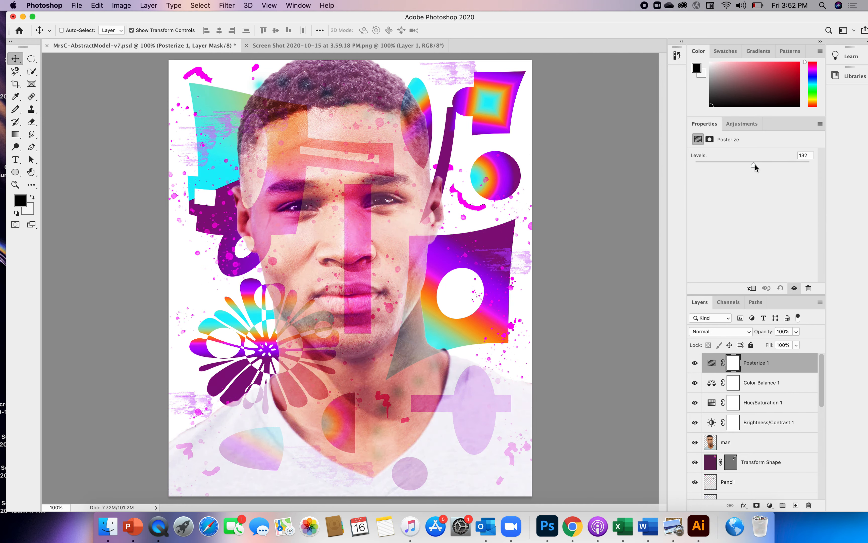
drag(766, 165, 715, 169)
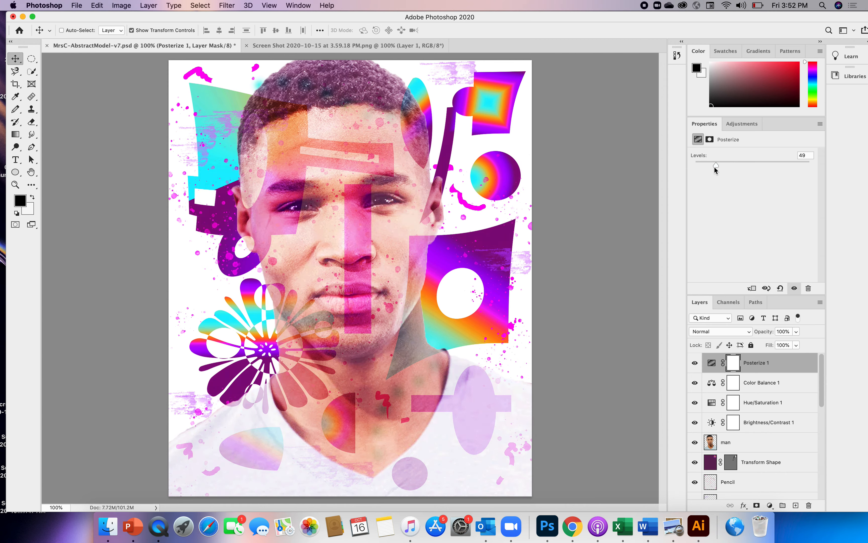
Step: Set the blending mode of the Posterize 1 layer to Lighter Color
click(735, 124)
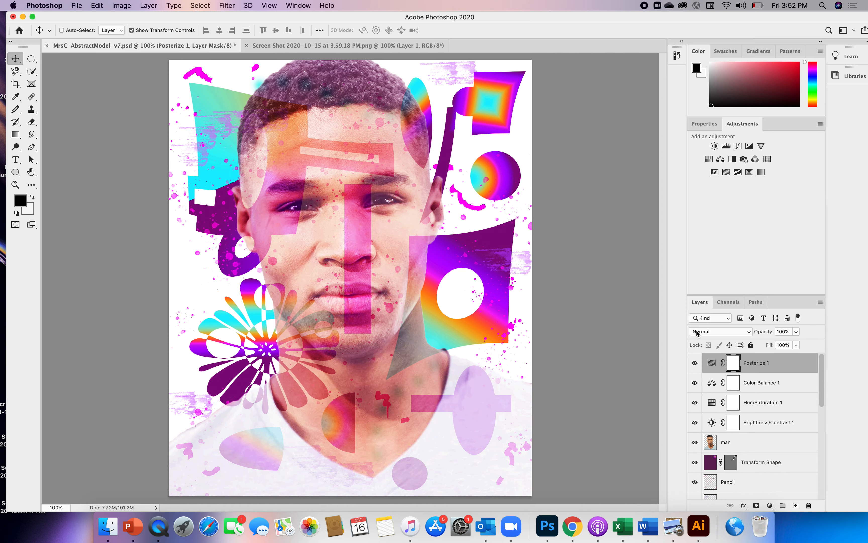
click(750, 331)
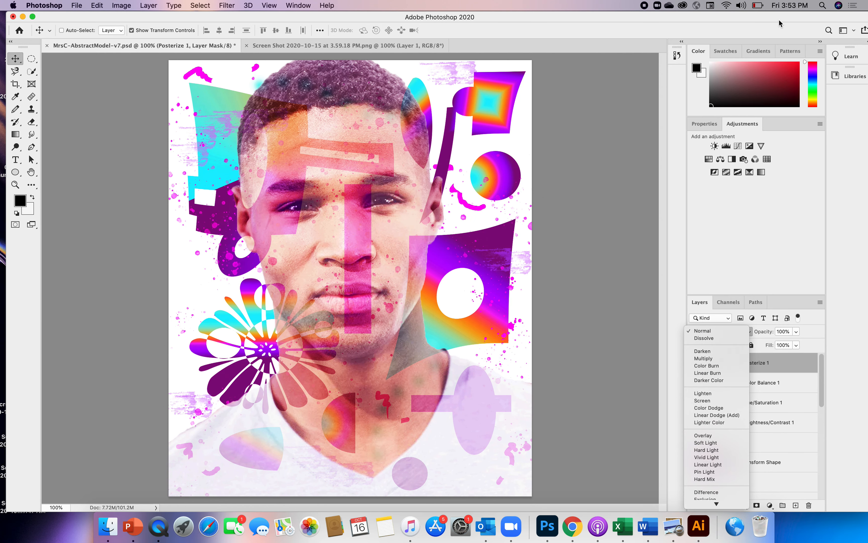
click(778, 19)
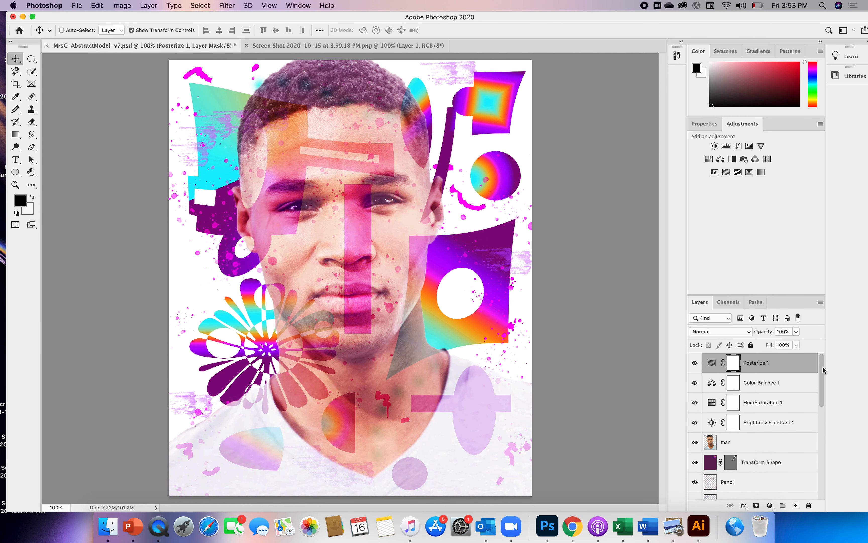
drag(822, 366, 822, 380)
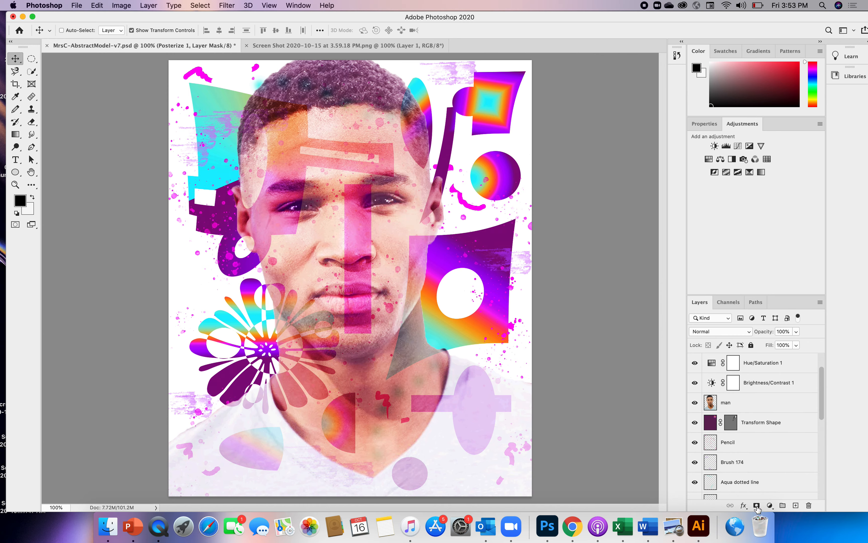
click(751, 332)
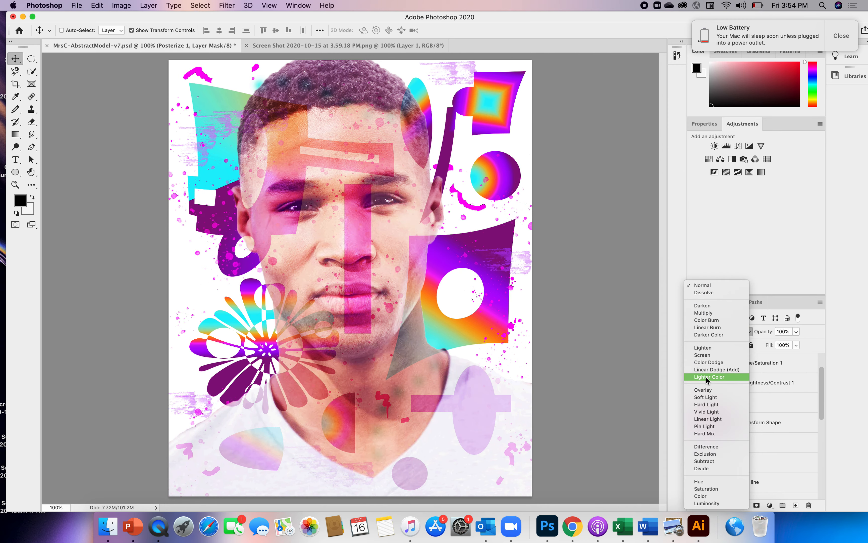
click(705, 377)
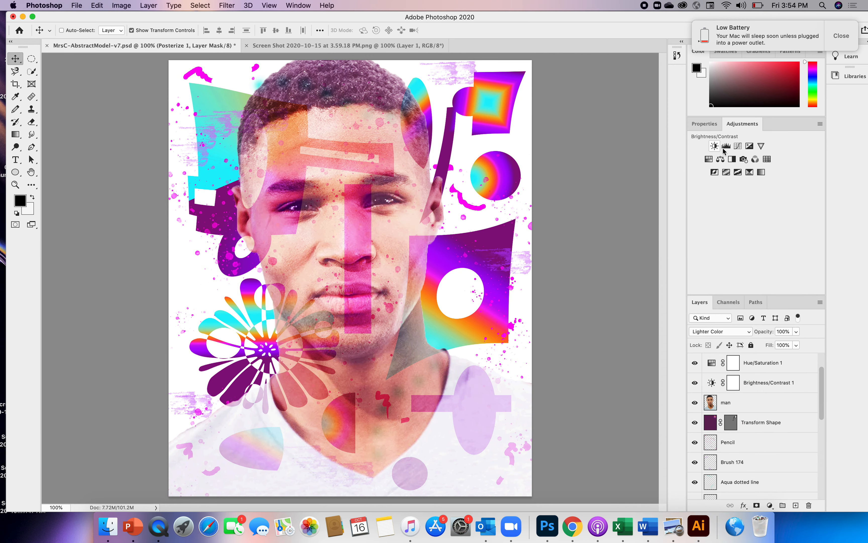
Step: Add a Curves adjustment layer above Posterize 1 and raise the middle of the RGB curve slightly with two points
click(740, 148)
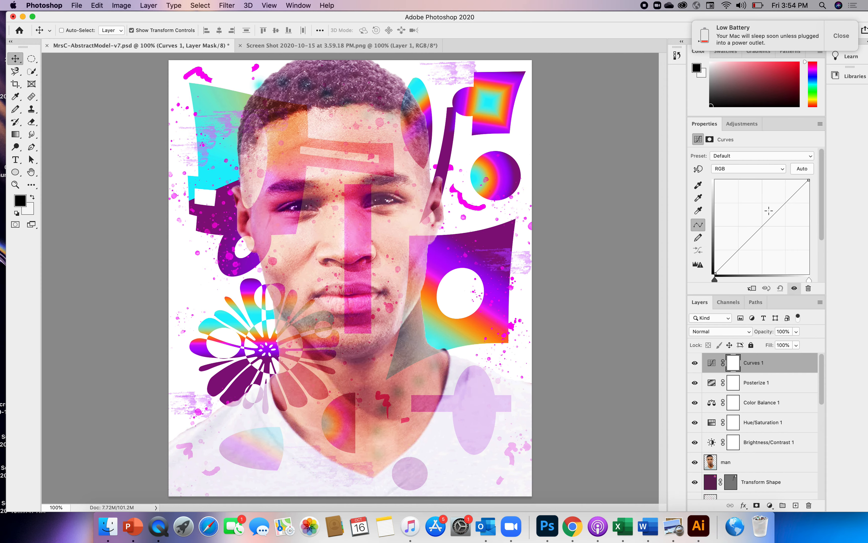
drag(774, 215, 757, 227)
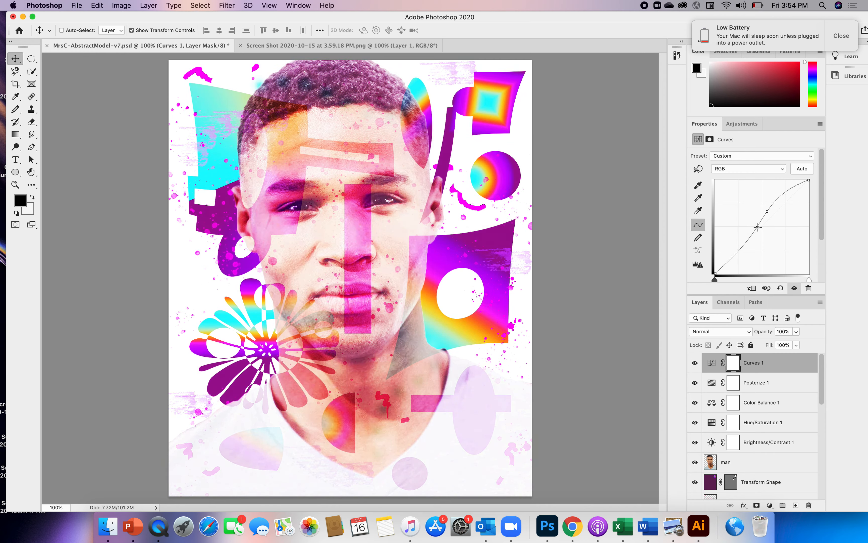
drag(758, 227, 757, 227)
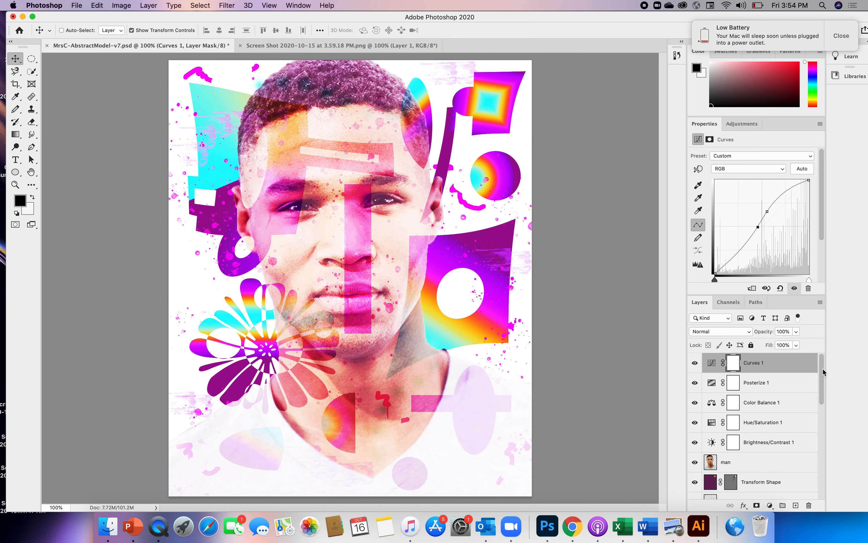
drag(823, 370, 823, 377)
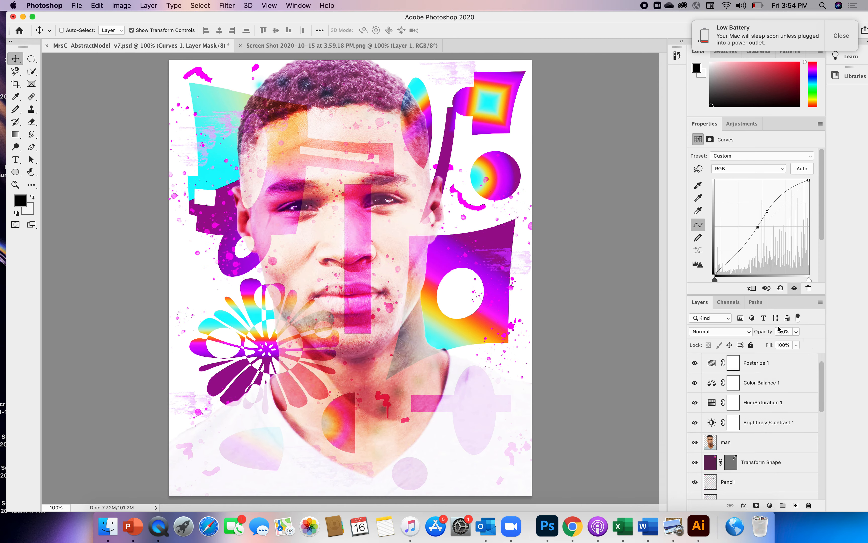
Step: Set the opacity of the man layer to 82%
click(713, 443)
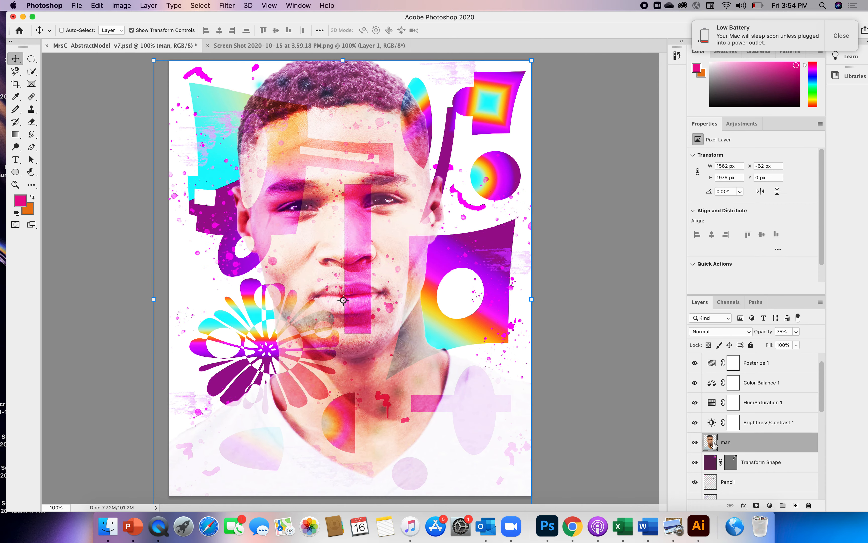
click(796, 331)
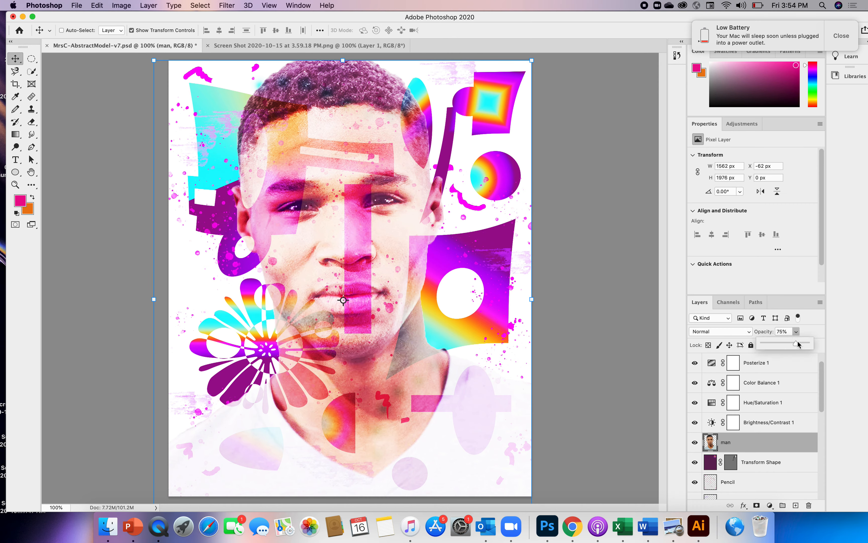
drag(797, 344, 795, 346)
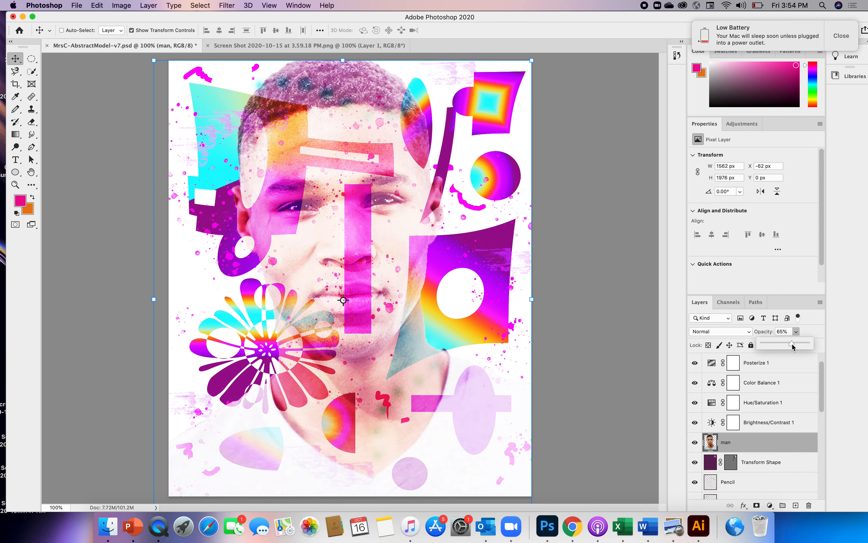
drag(796, 344, 798, 343)
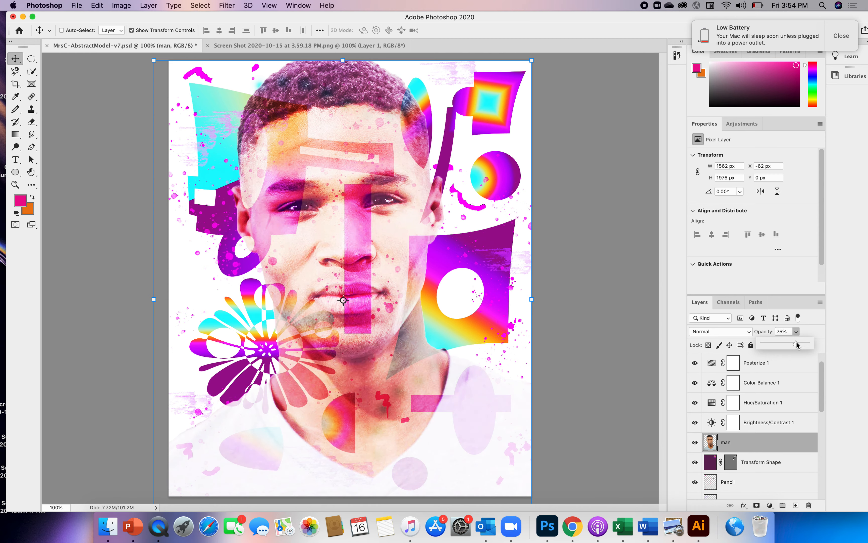
drag(797, 344, 800, 343)
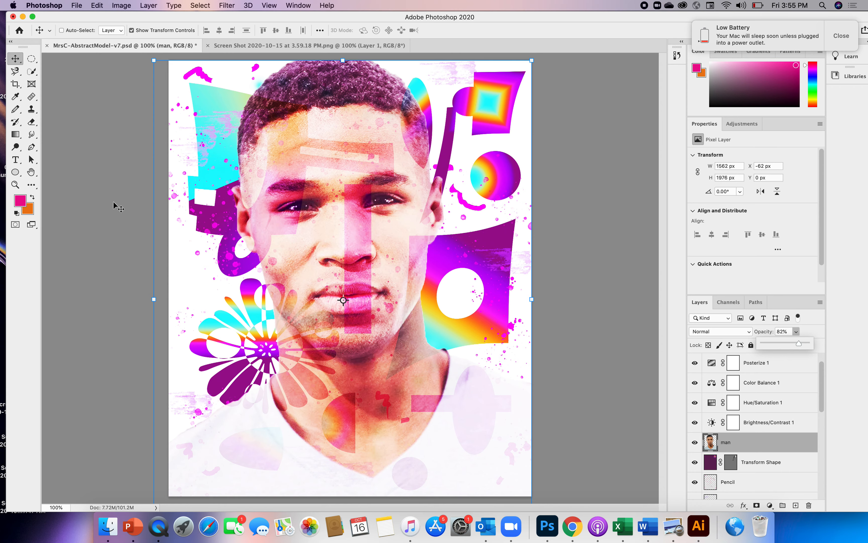
Step: Save a new version on the computer as MrsC-AbstractModel-v8.psd in Photoshop format with Maximize Compatibility
click(76, 5)
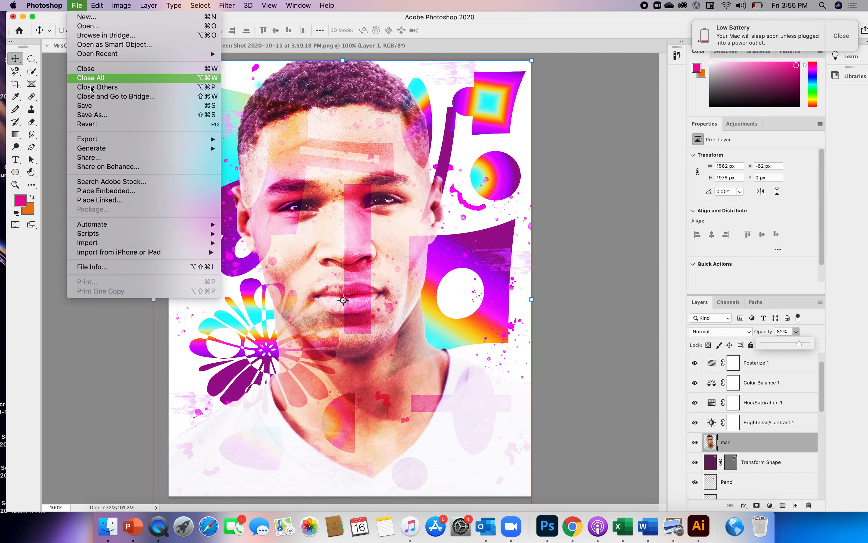
click(92, 115)
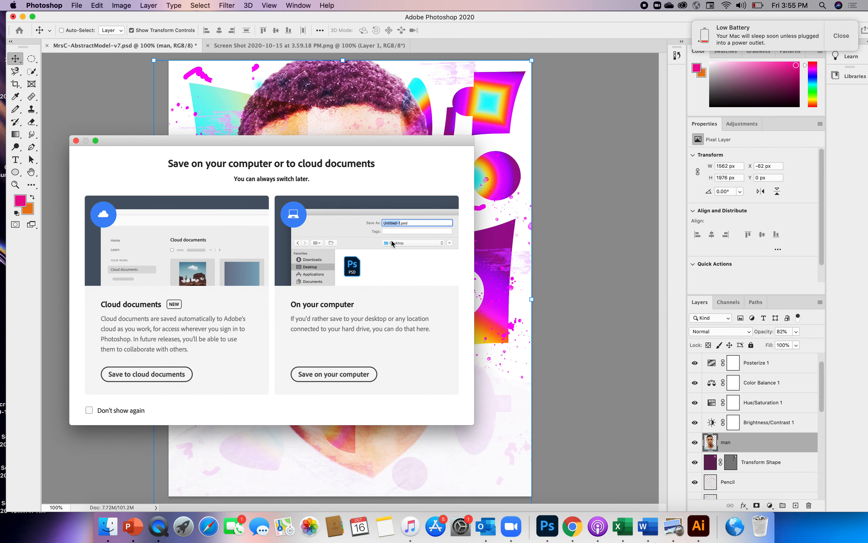
click(362, 373)
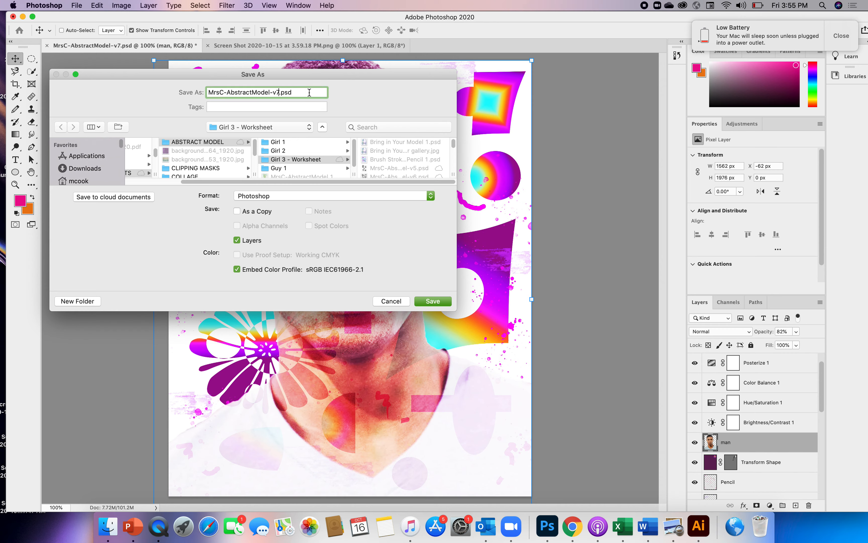
key(BackSpace)
text(8)
click(434, 300)
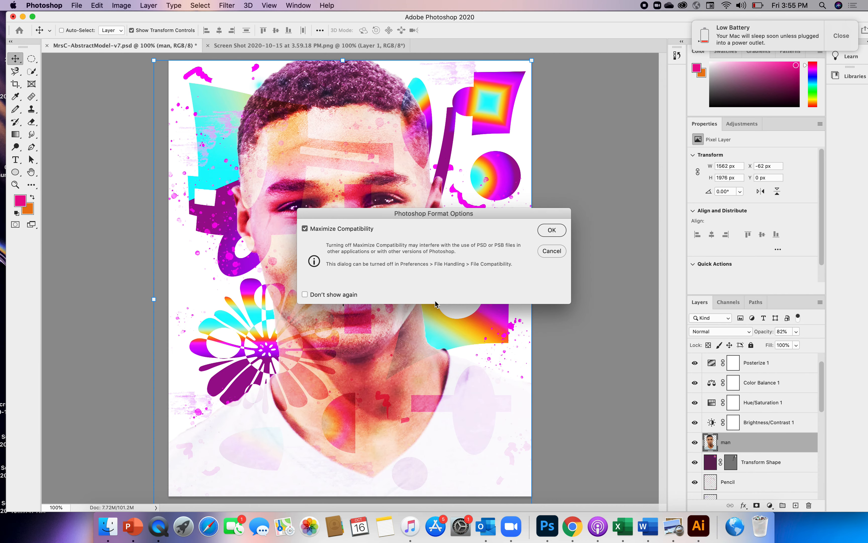
click(551, 231)
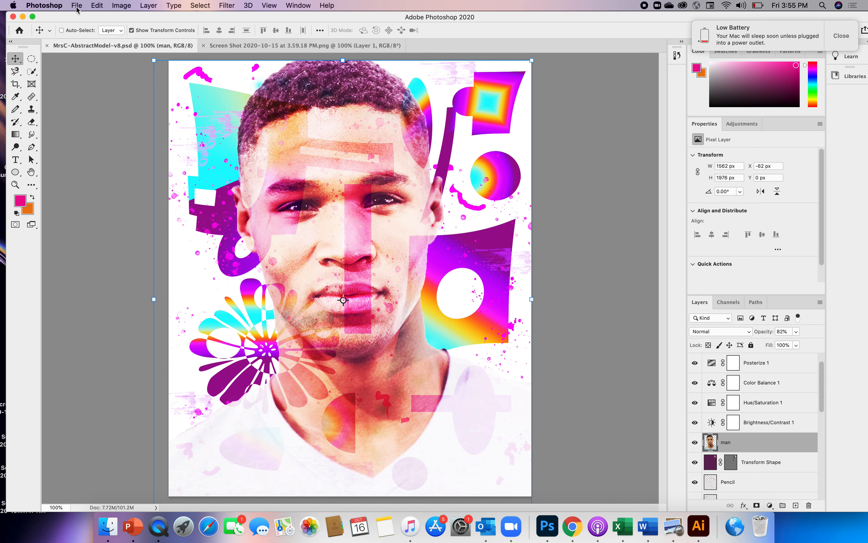
Step: Merge all visible layers into one and open the Filter Gallery with its preview at 66.7%
click(142, 6)
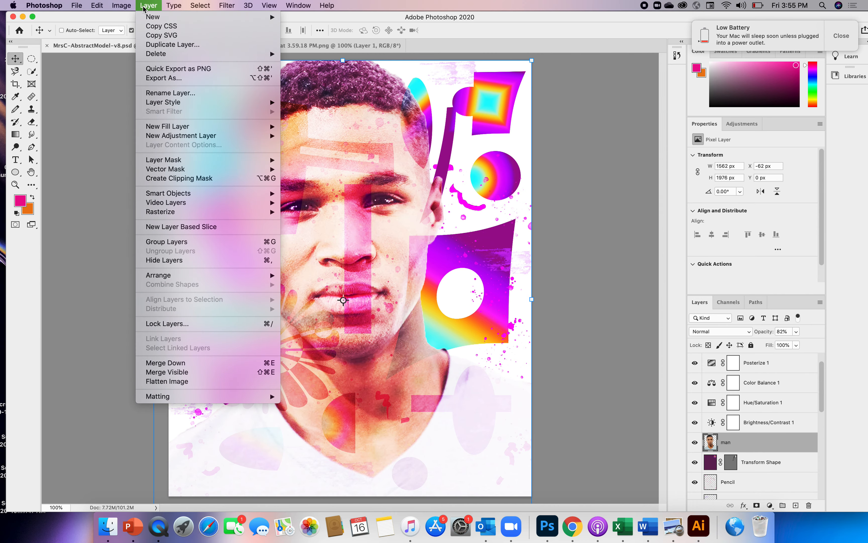
click(179, 373)
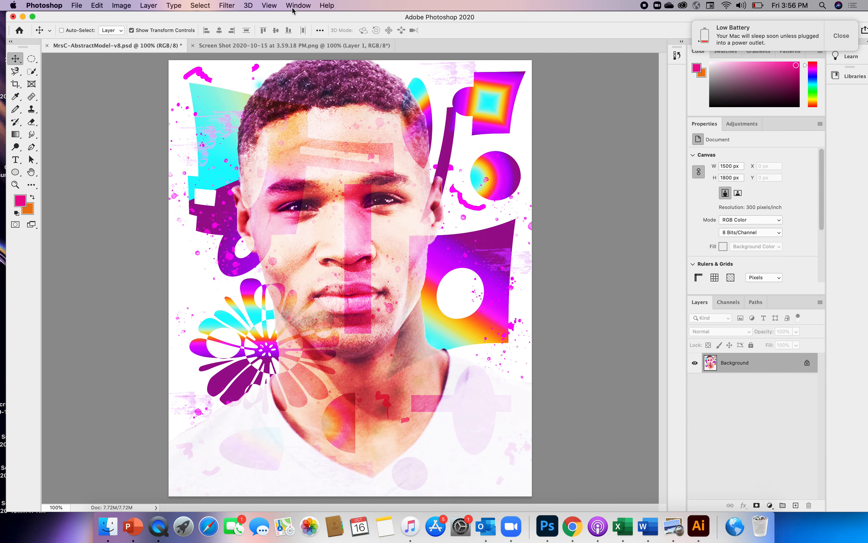
click(229, 6)
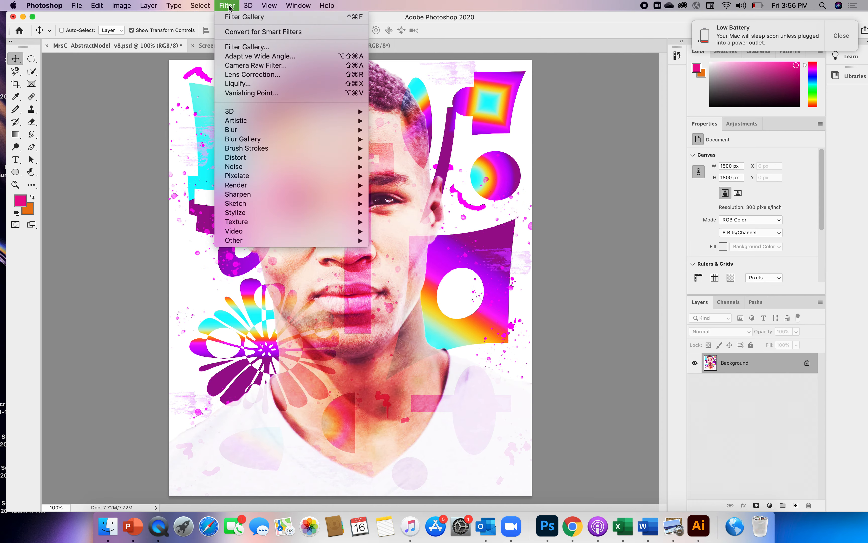
click(239, 48)
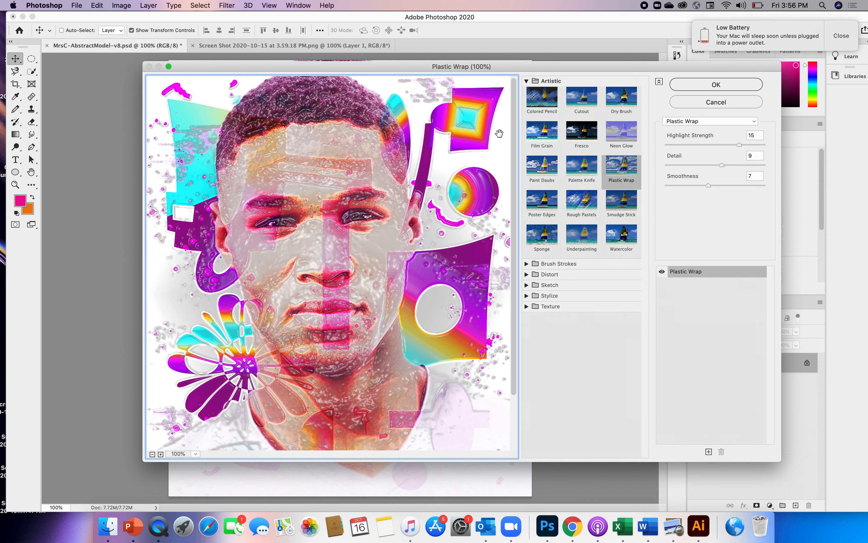
drag(513, 156, 518, 203)
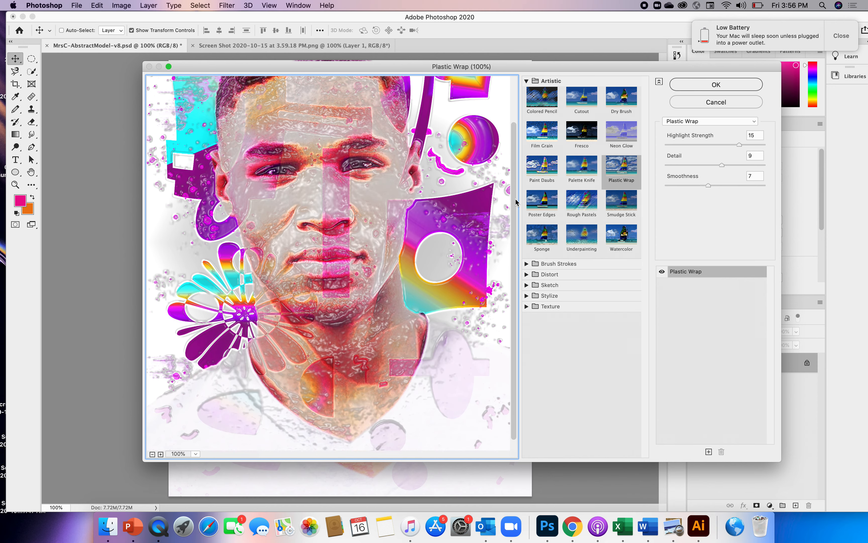
click(152, 453)
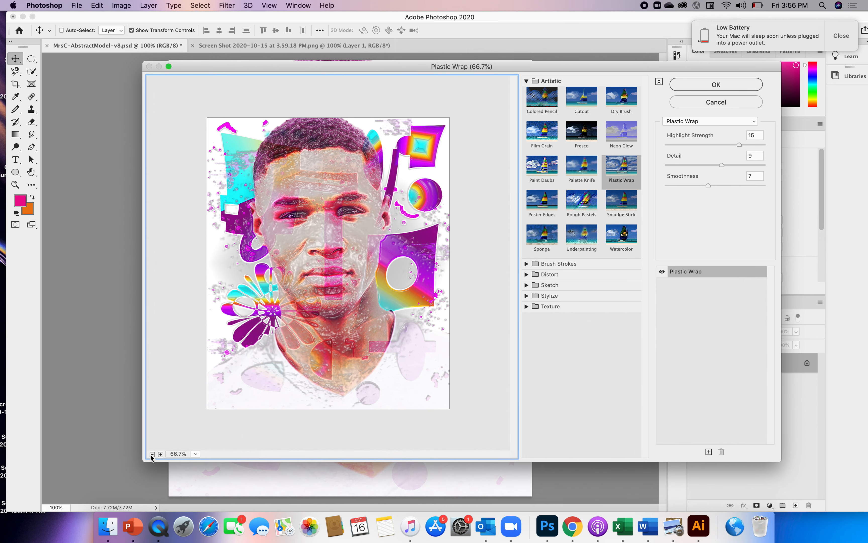
click(161, 454)
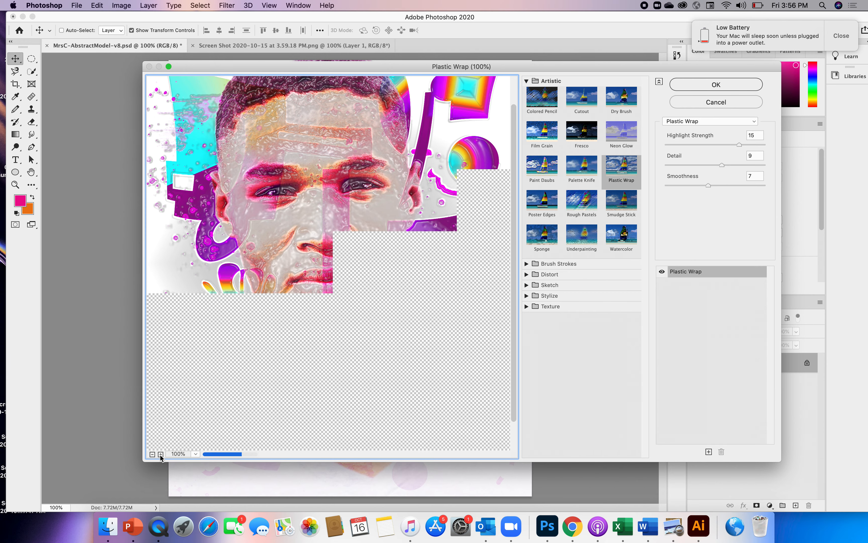
click(152, 454)
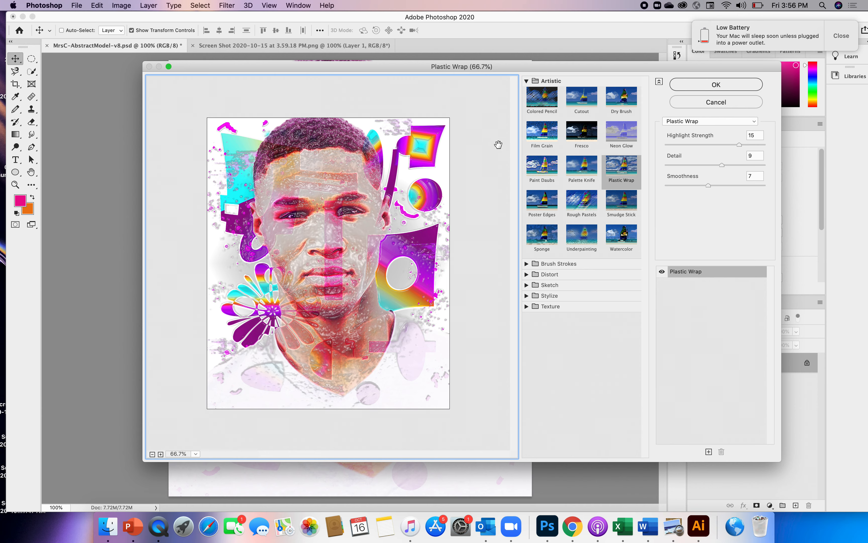
Step: Preview the Colored Pencil, Cutout, Dry Brush, Film Grain and Fresco artistic filters on the merged portrait
click(548, 96)
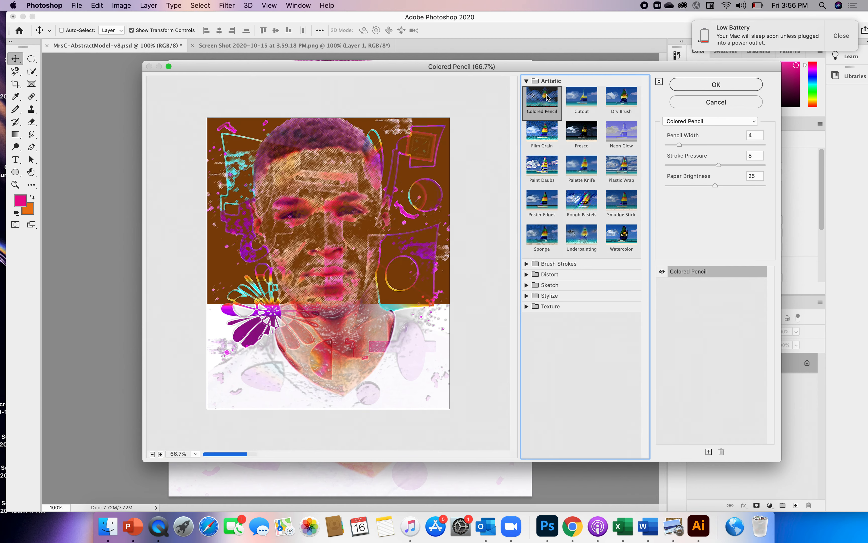
click(579, 100)
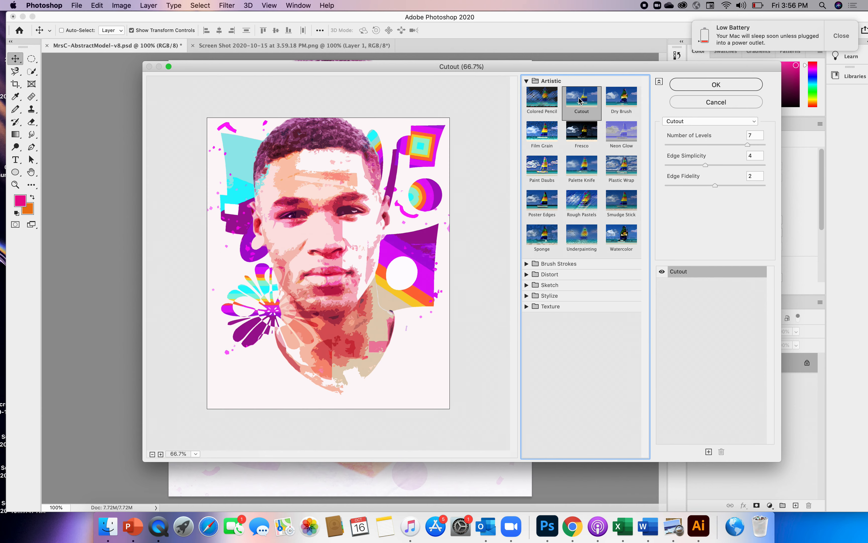
click(626, 99)
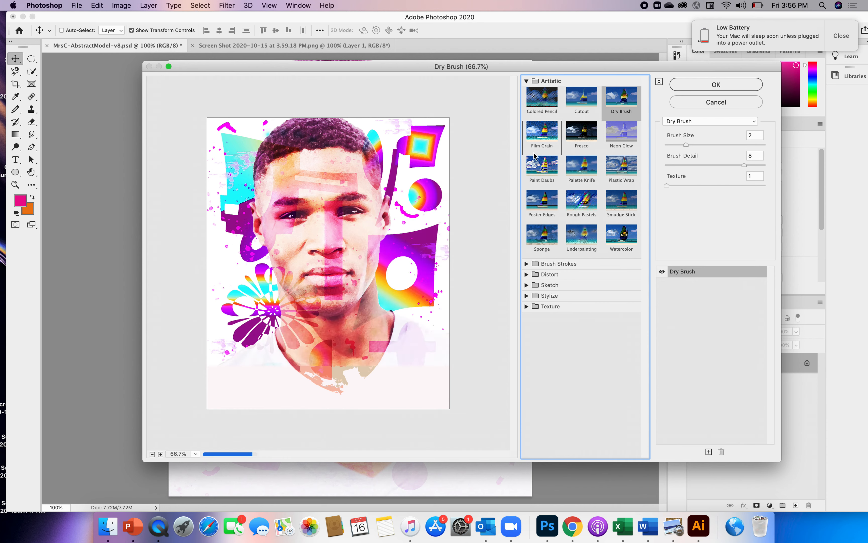
click(542, 136)
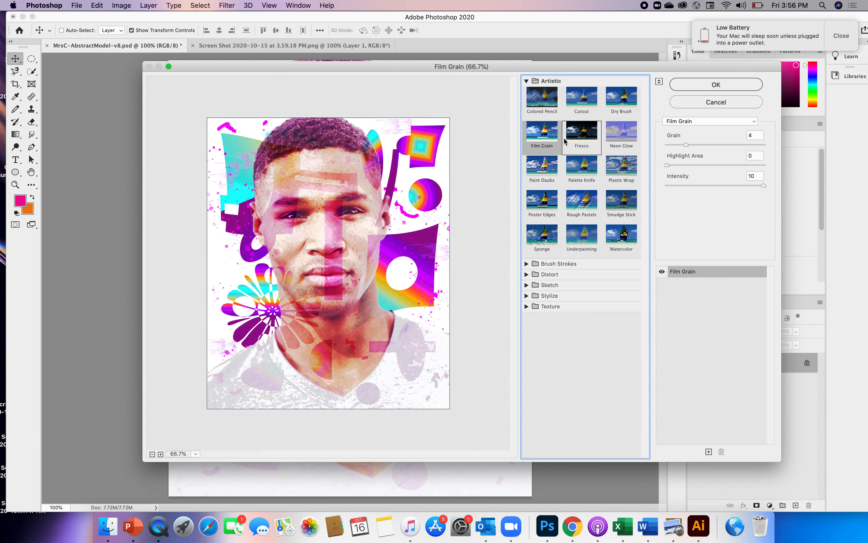
click(574, 137)
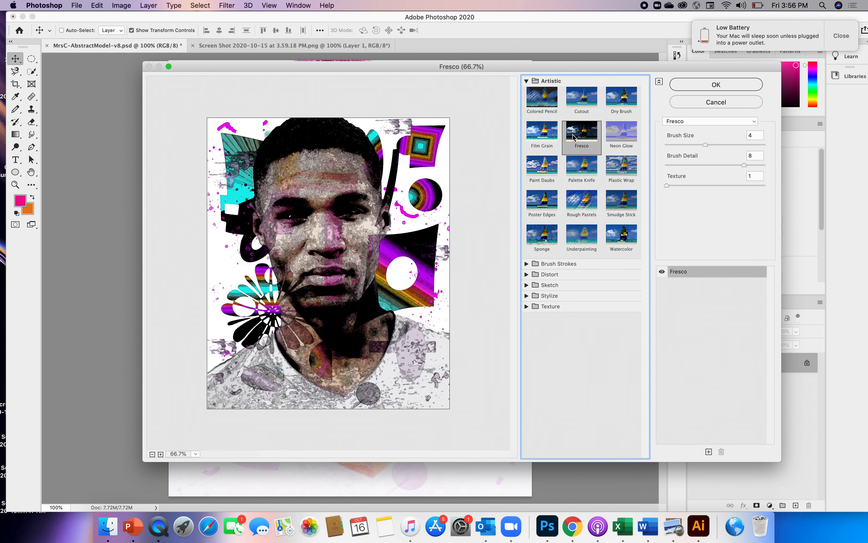
Step: Try the Neon Glow filter with glow size 7, glow brightness 36 and glow color #00ffd2
click(618, 141)
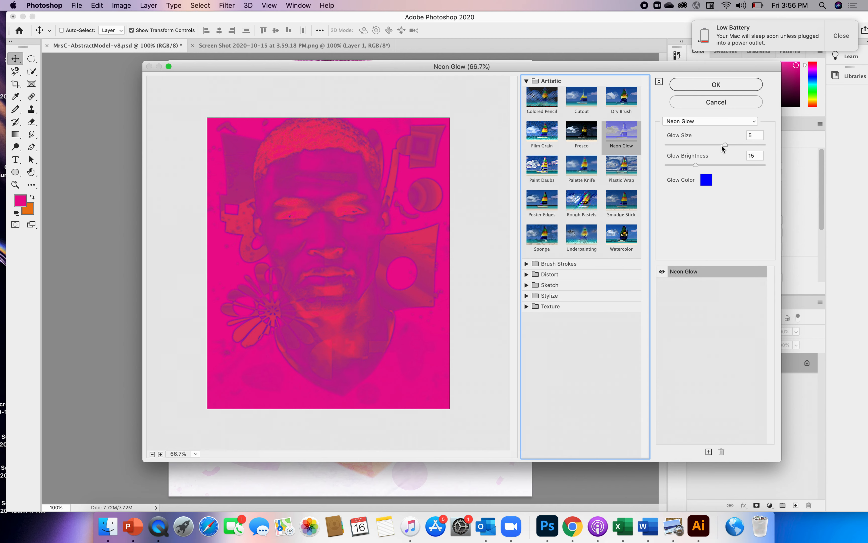
drag(724, 143, 736, 165)
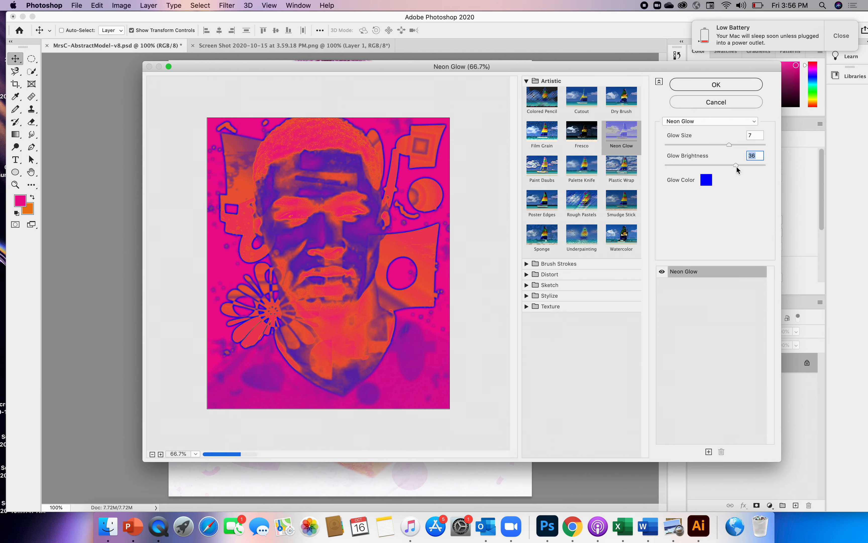
click(705, 182)
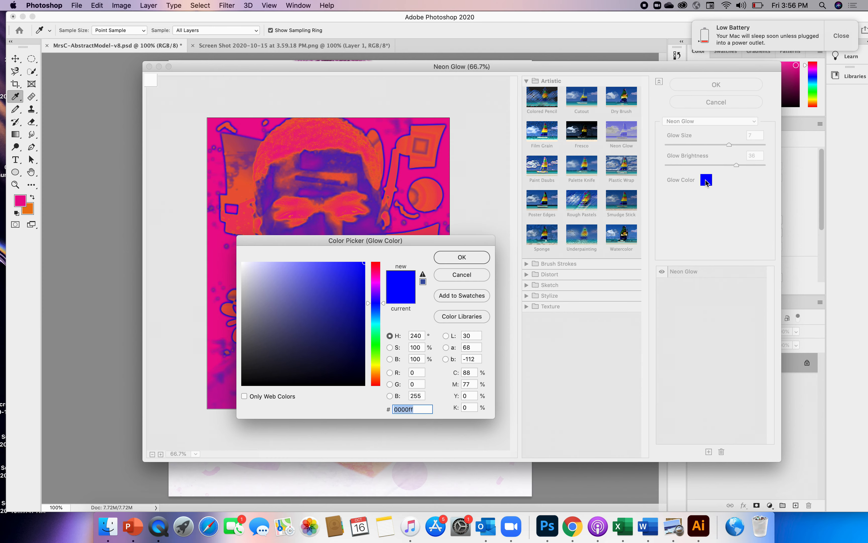
click(376, 327)
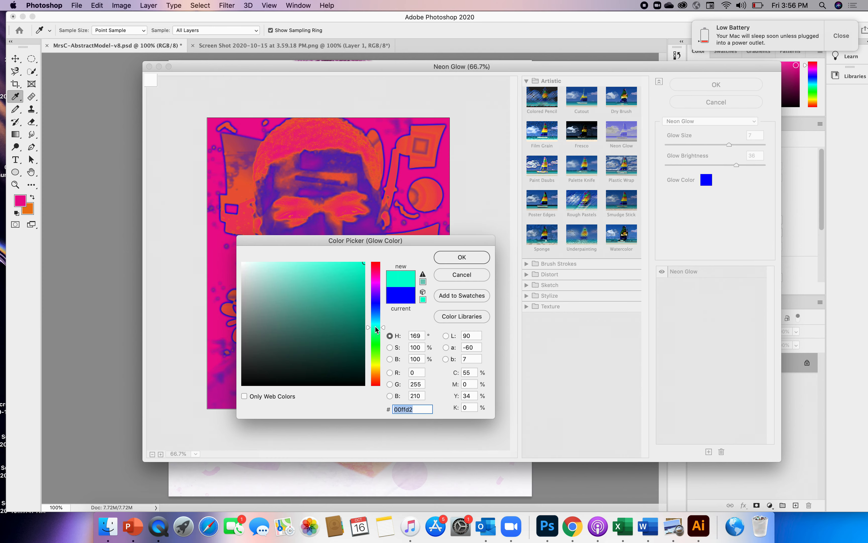
click(460, 258)
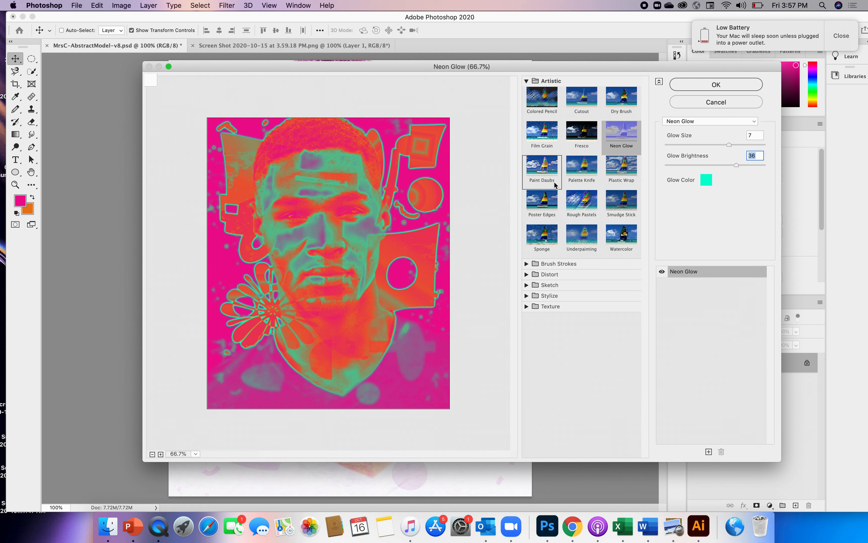
Step: Preview the Paint Daubs, Palette Knife and Plastic Wrap artistic filters on the portrait
click(550, 172)
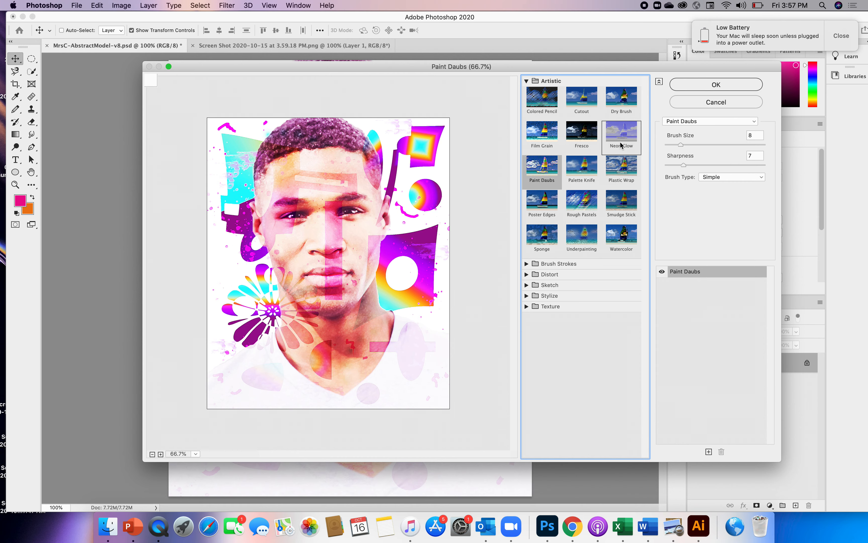
click(590, 169)
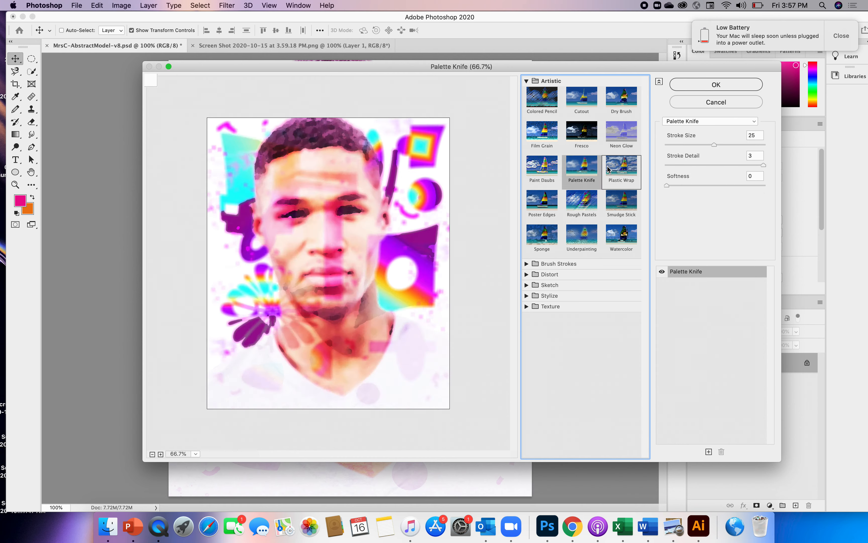
click(622, 175)
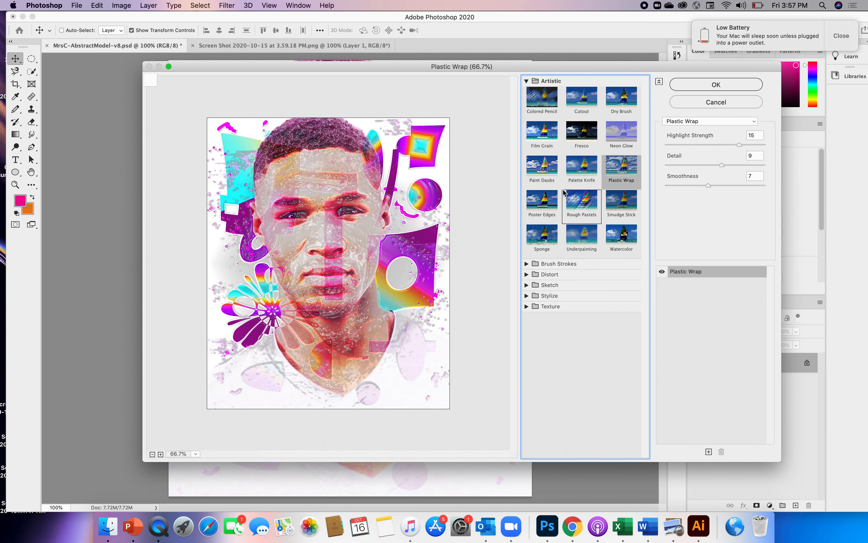
Step: Apply the Poster Edges filter to the merged portrait with edge thickness 2, edge intensity 4 and posterization 2
click(547, 199)
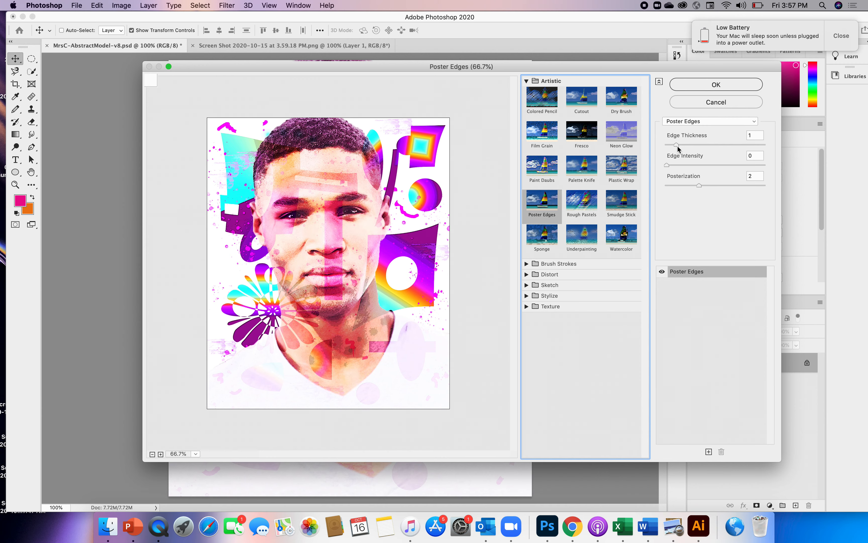
drag(676, 145, 728, 147)
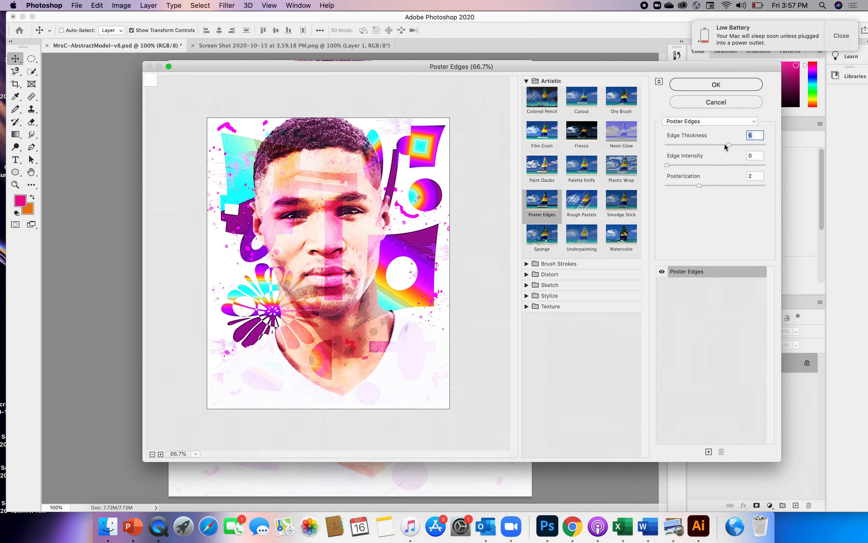
drag(729, 144, 682, 170)
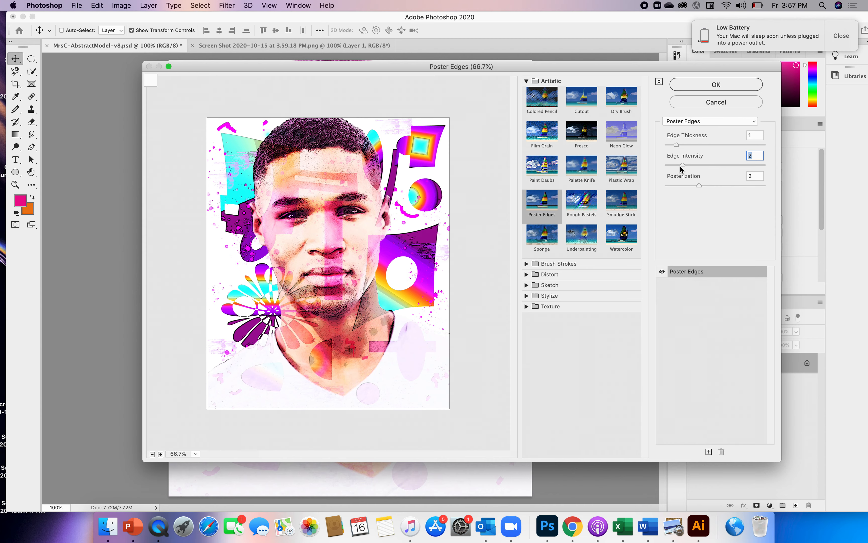
drag(688, 164, 704, 165)
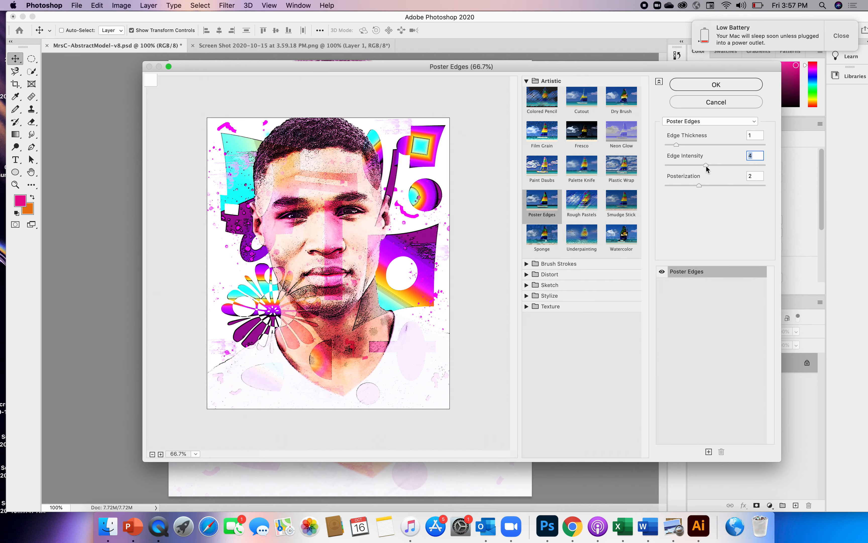
drag(706, 167, 686, 148)
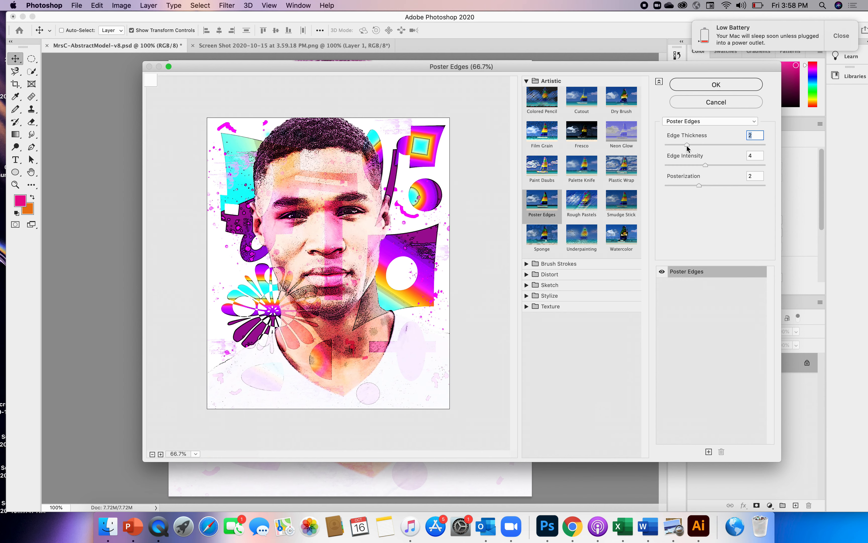
drag(687, 148, 689, 149)
click(727, 89)
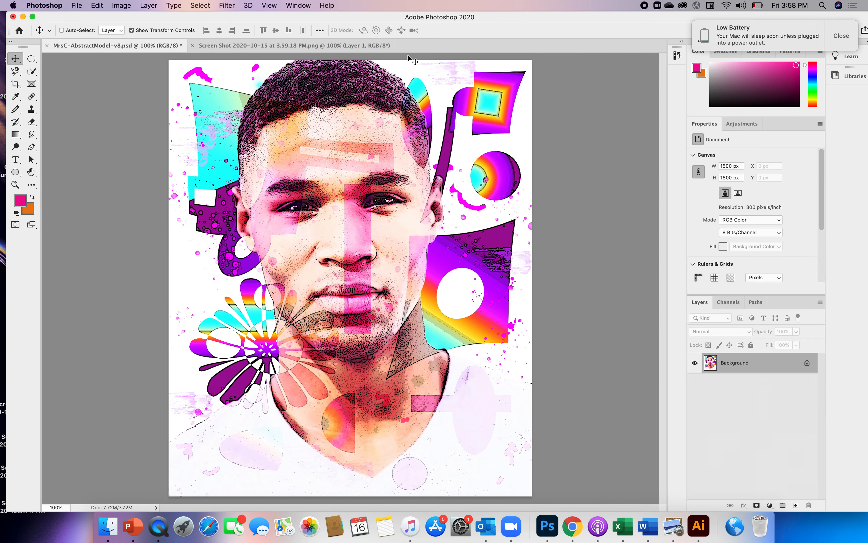
Step: Save the filtered artwork on the computer as MrsC-AbstractModel-v9.psd and close all open documents
click(78, 9)
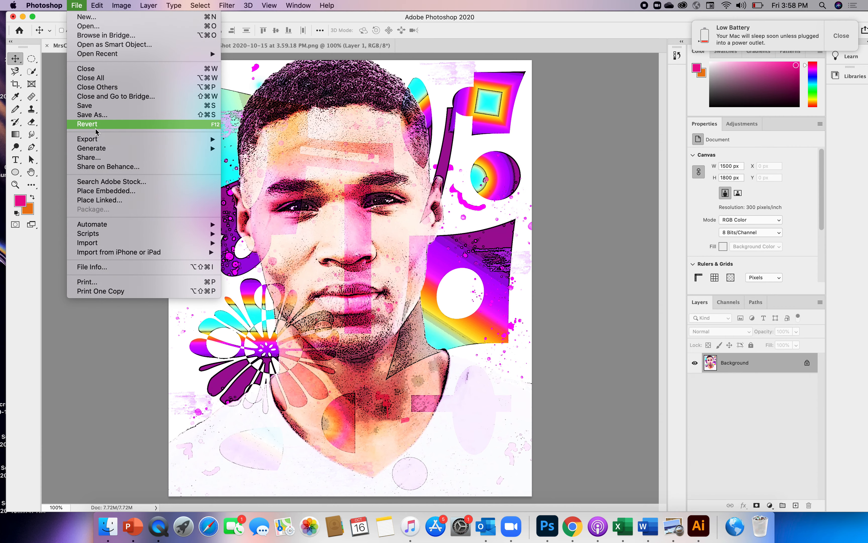
click(93, 115)
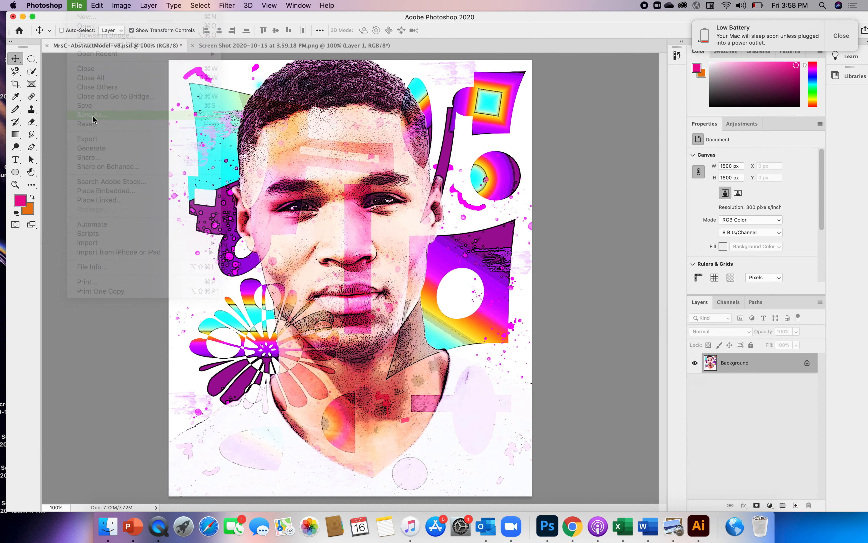
click(310, 373)
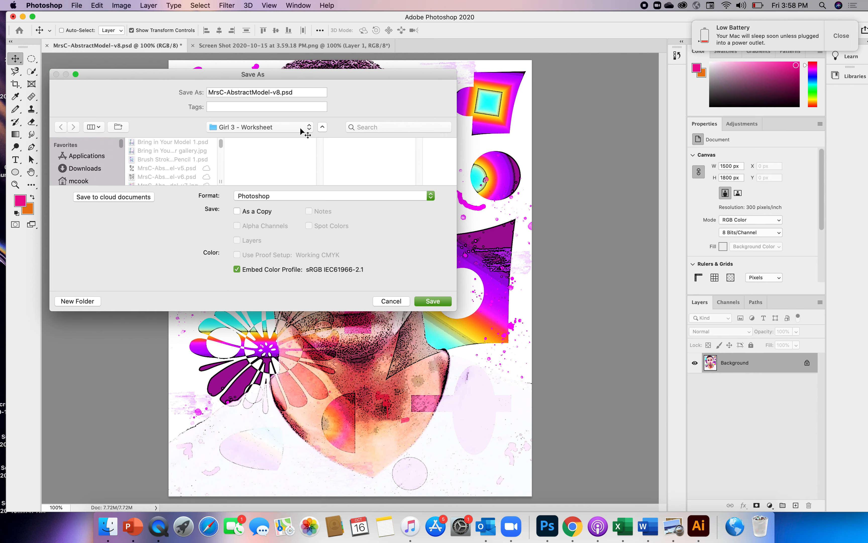
click(280, 93)
key(BackSpace)
text(9)
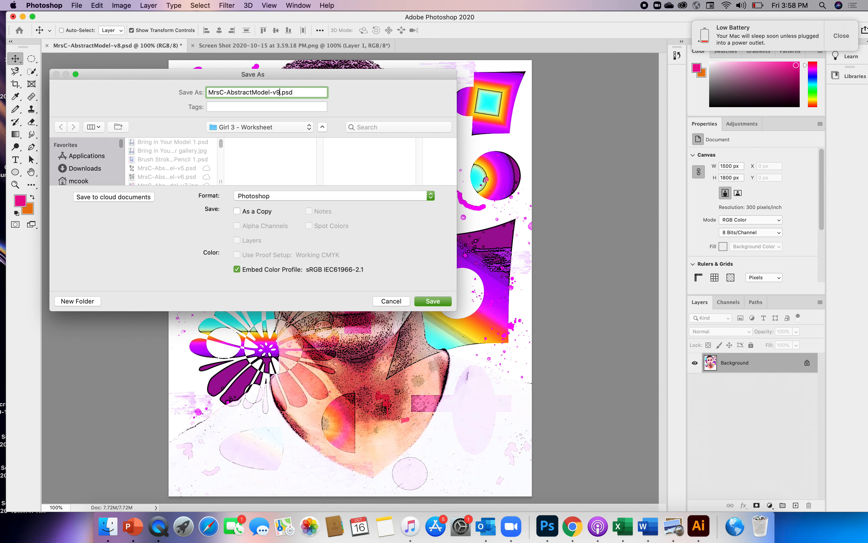
click(438, 303)
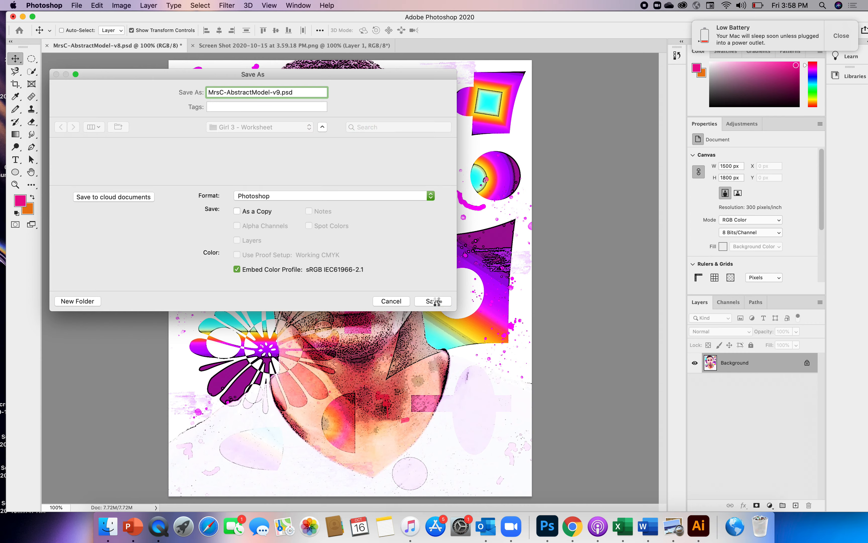
click(77, 6)
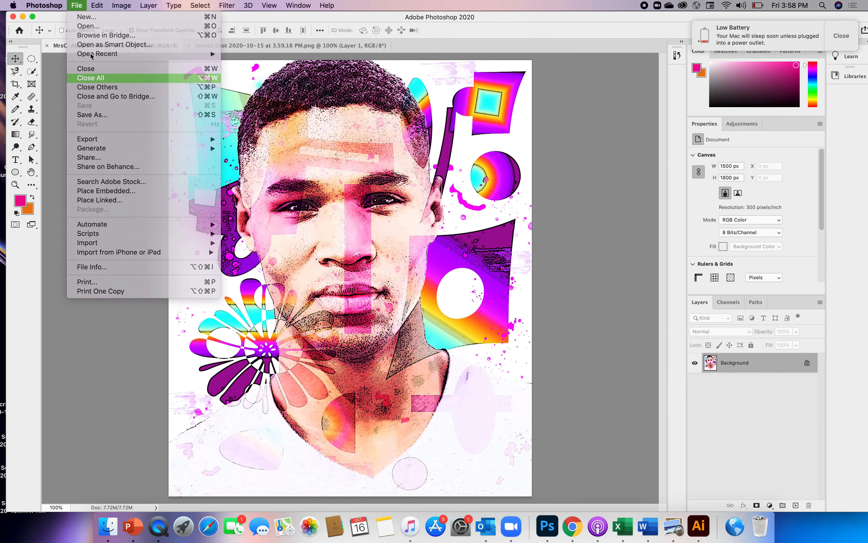
click(91, 78)
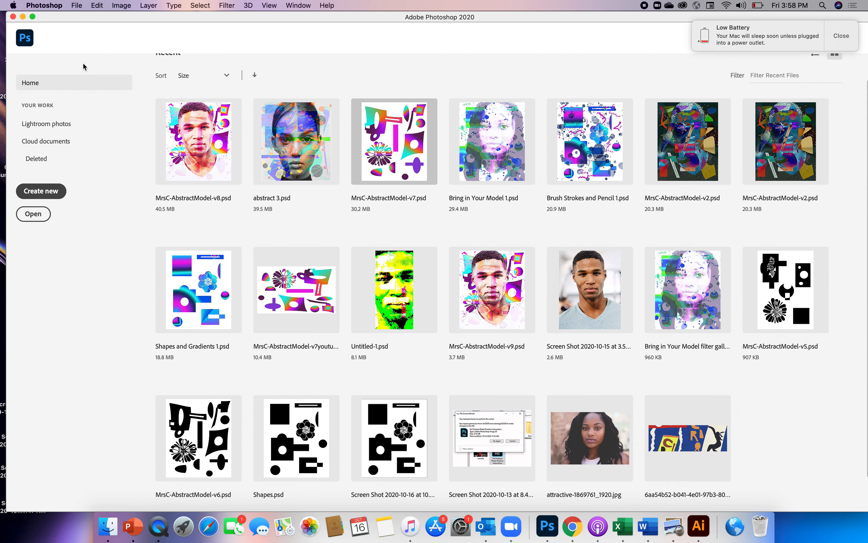
click(197, 168)
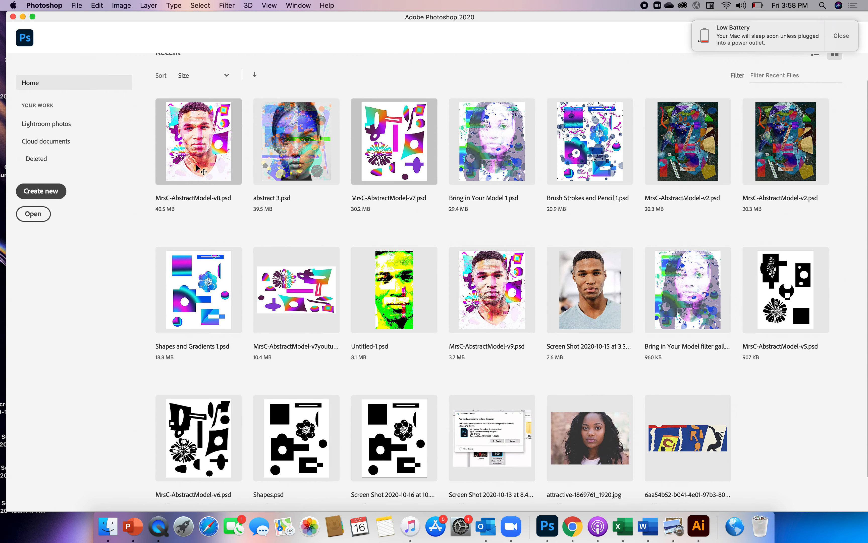
click(76, 6)
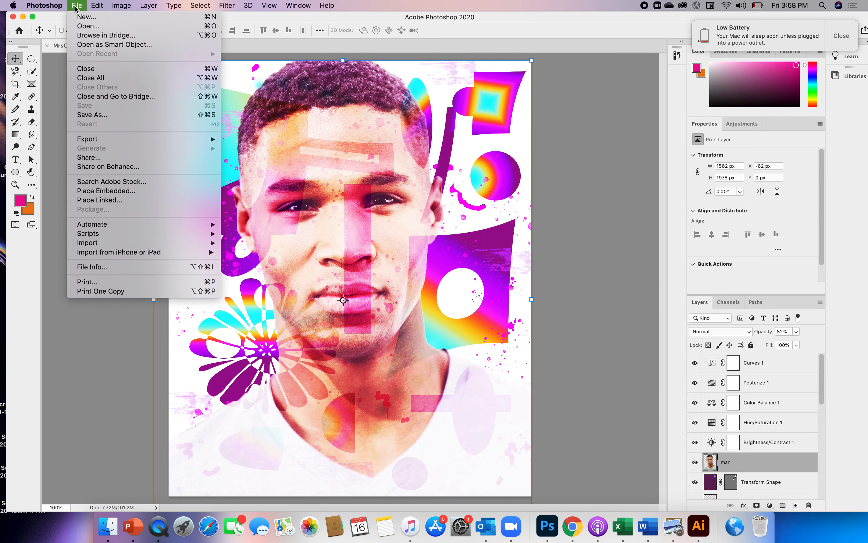
click(85, 115)
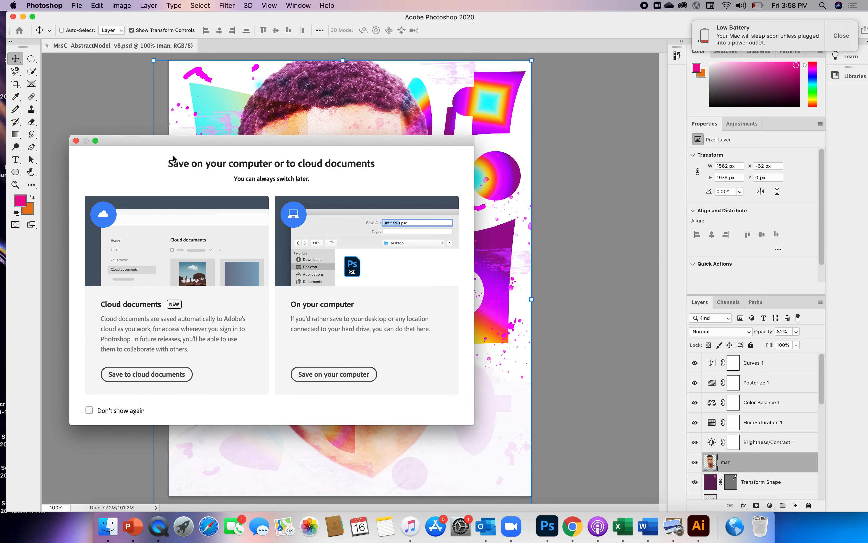
click(76, 140)
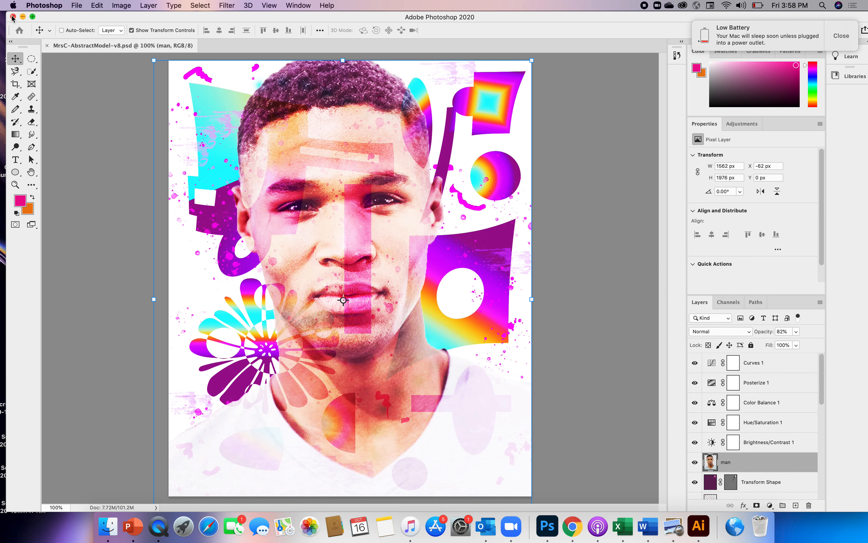
click(14, 16)
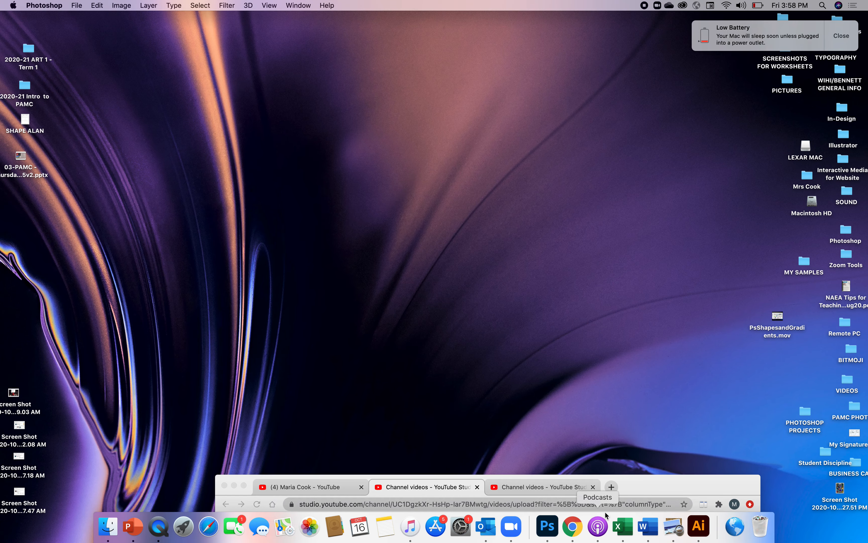
drag(644, 487, 633, 471)
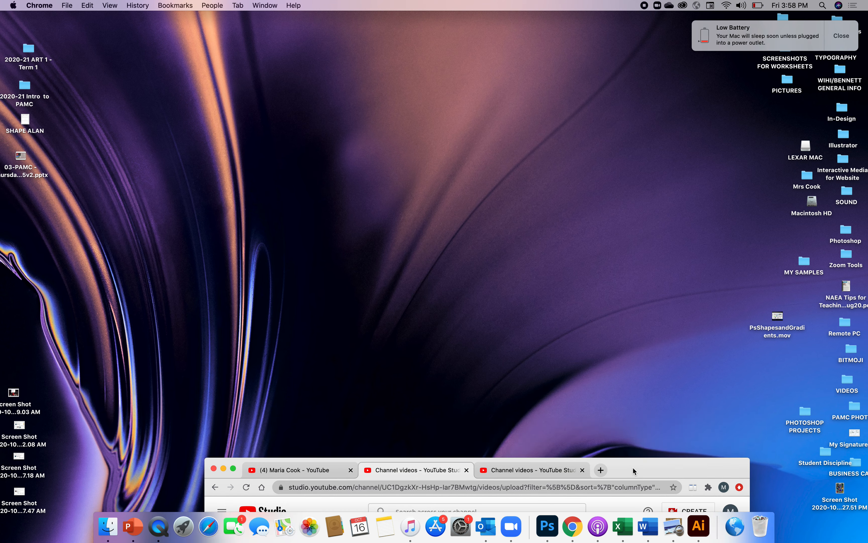
click(548, 526)
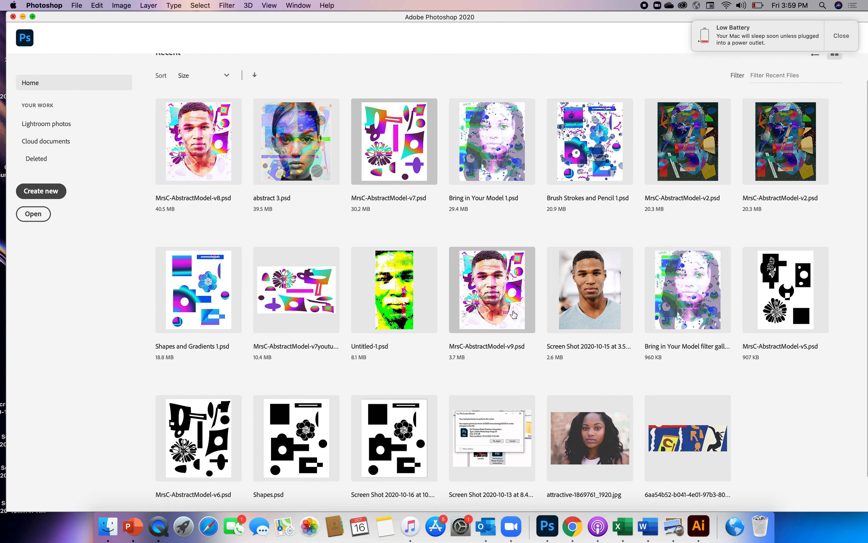
Step: Open the recent file MrsC-AbstractModel-v9.psd and save it on the computer as a JPEG with quality 11 and the Baseline ("Standard") format option
click(505, 305)
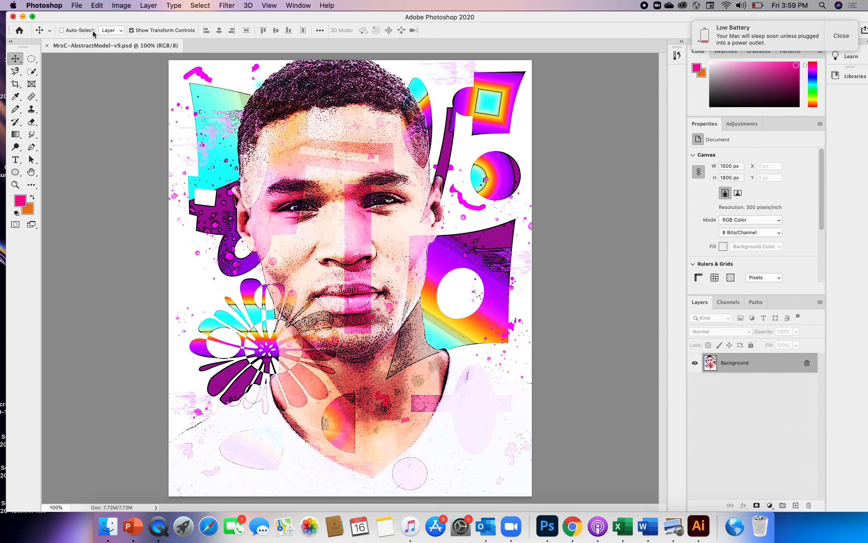
click(76, 10)
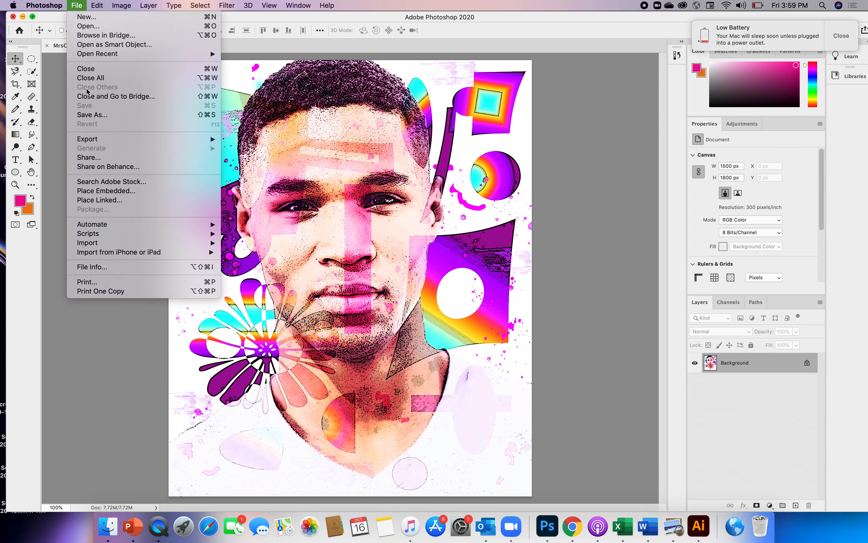
click(83, 115)
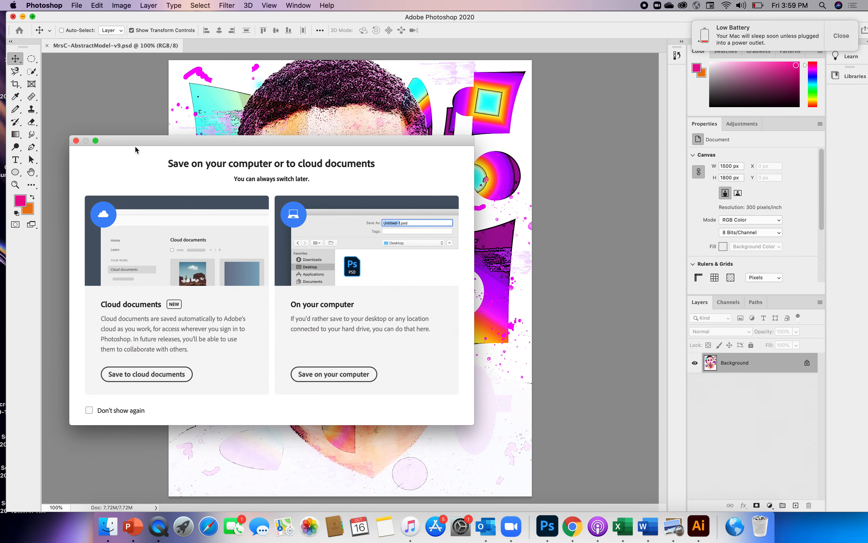
click(313, 376)
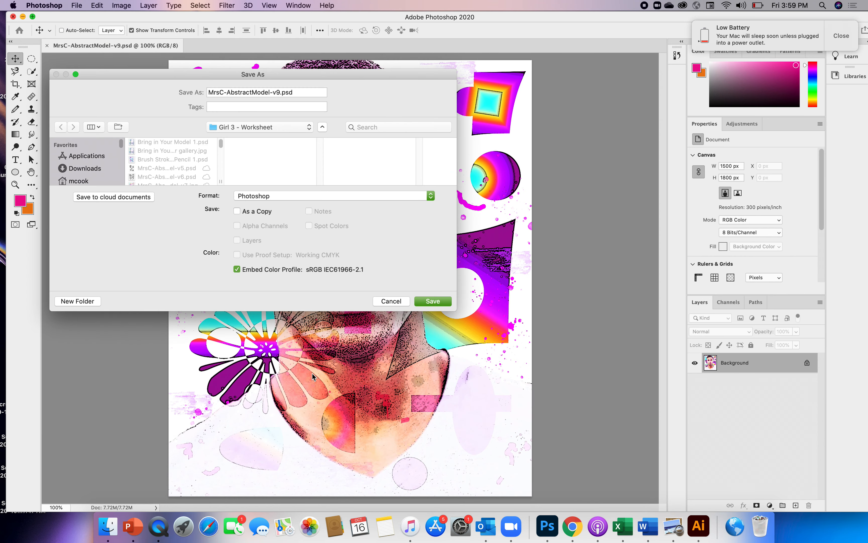
click(431, 196)
click(431, 198)
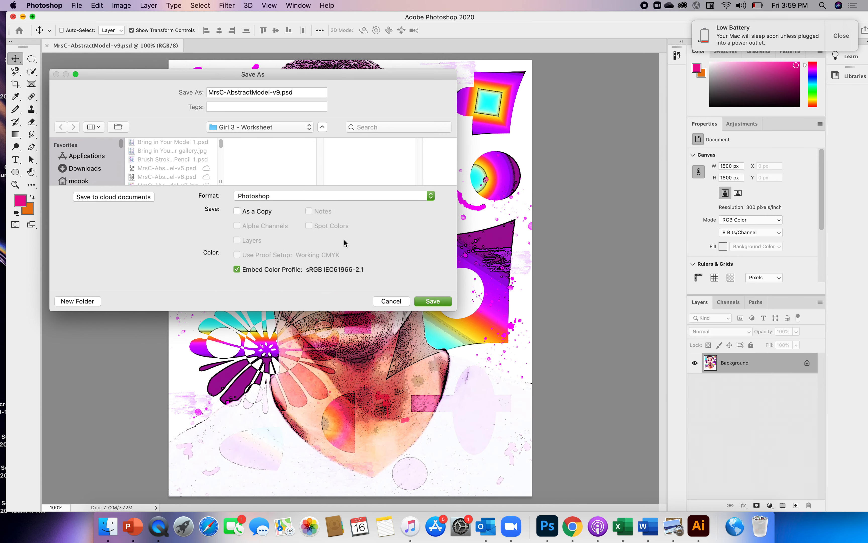
click(432, 196)
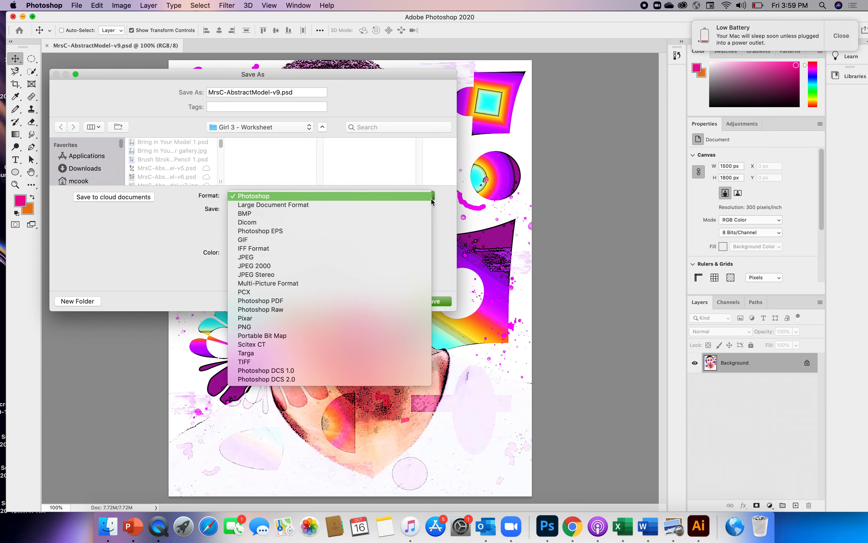
click(253, 257)
click(419, 302)
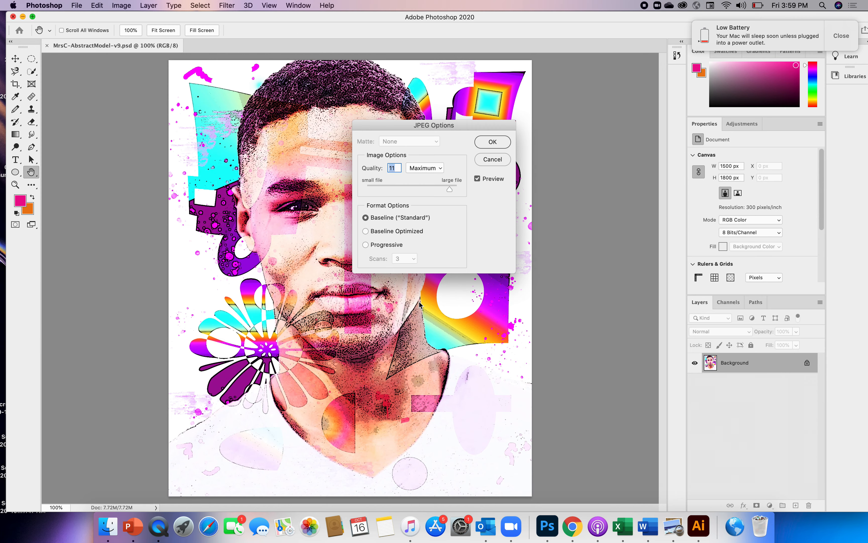
click(491, 141)
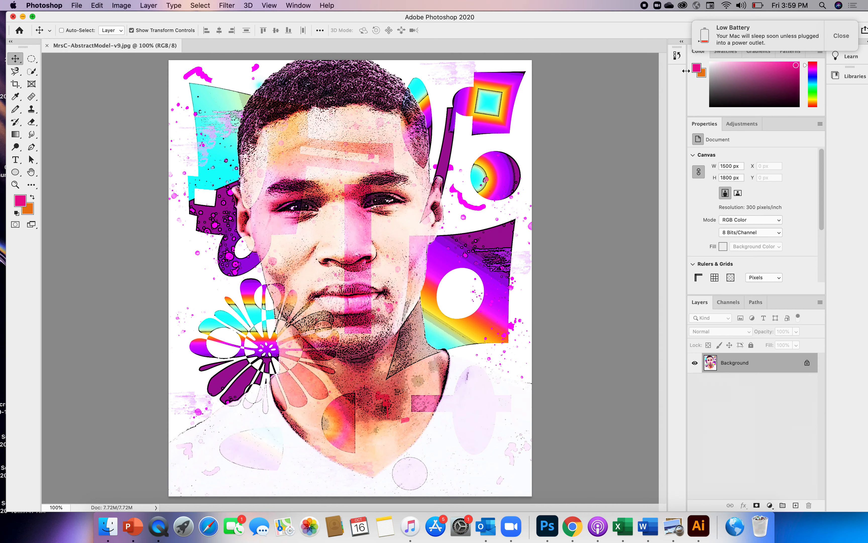
Step: Dismiss the low battery notification and open the layered MrsC-AbstractModel-v8.psd from the recent files
click(842, 36)
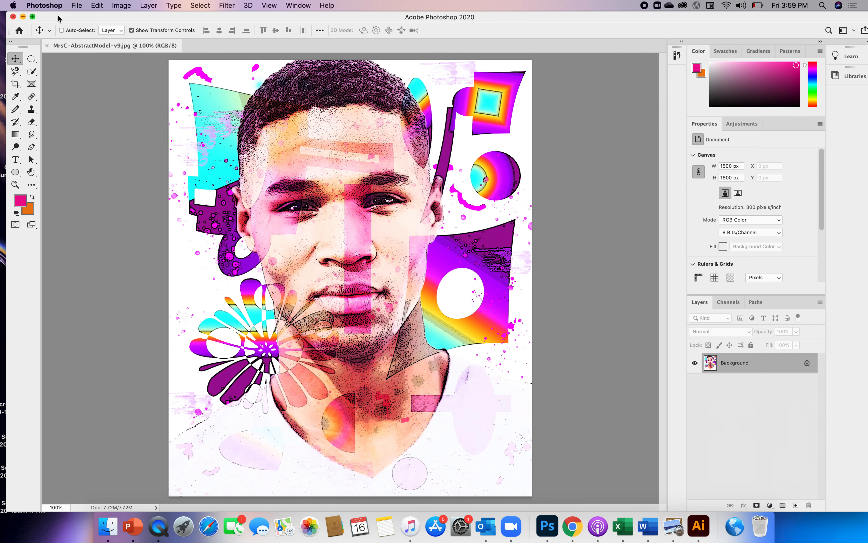
drag(60, 20, 72, 27)
click(19, 36)
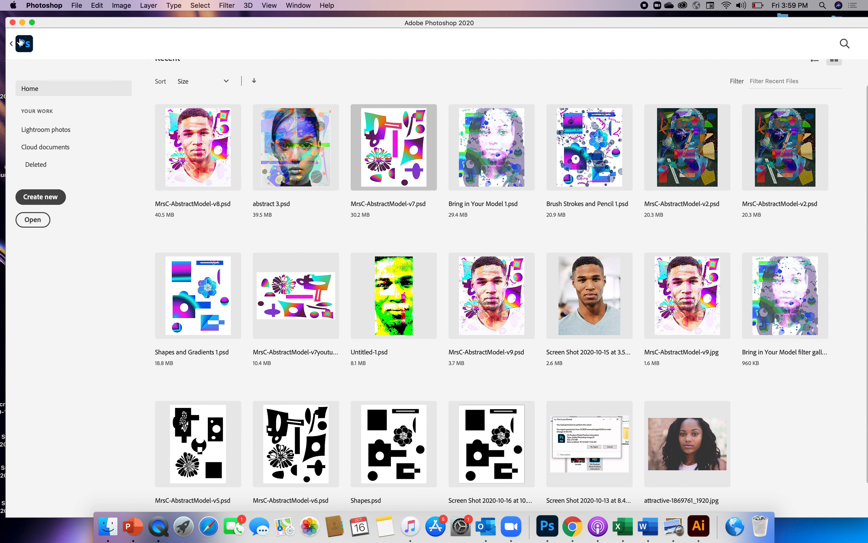
click(215, 167)
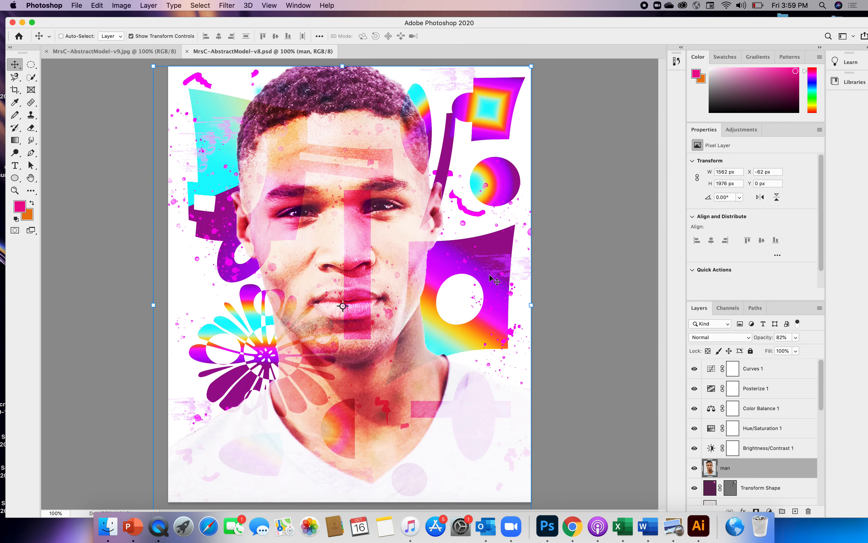
click(228, 6)
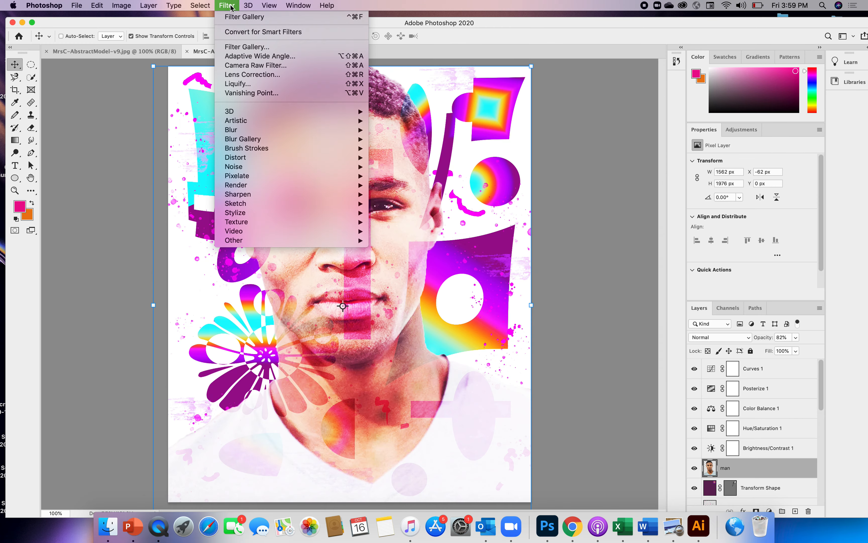
click(236, 49)
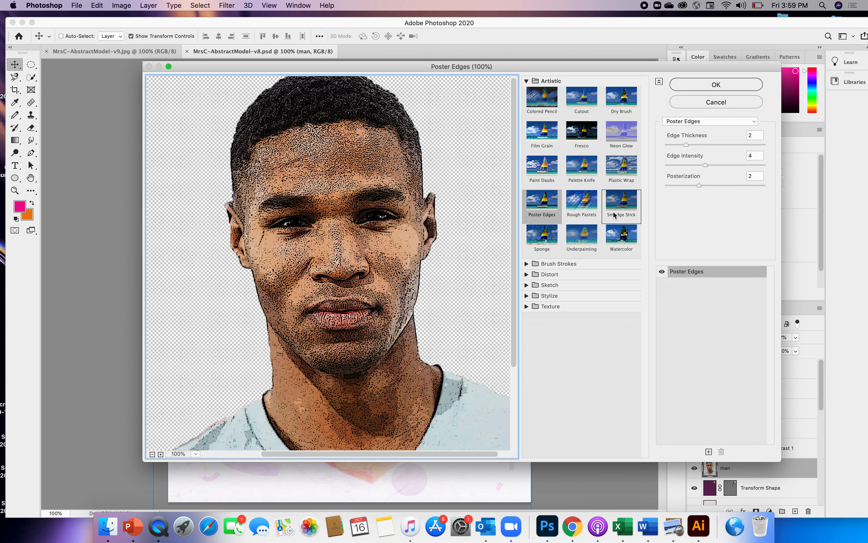
click(726, 103)
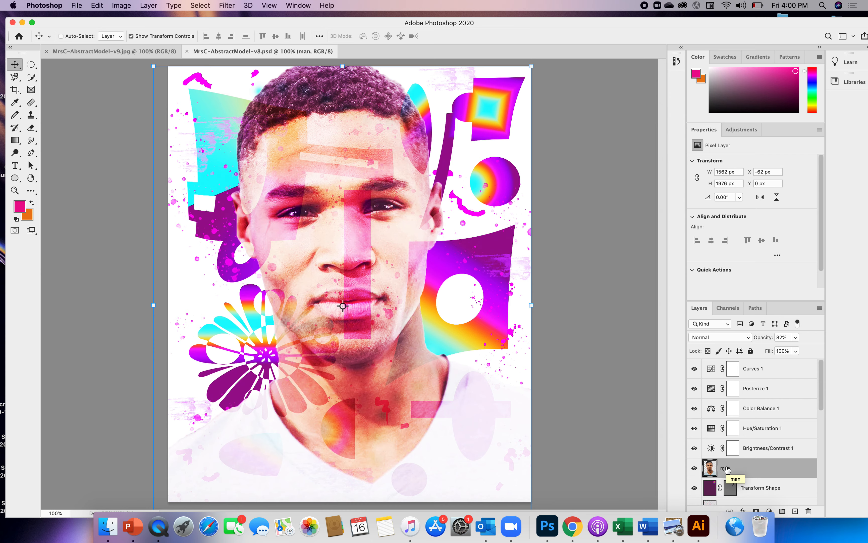
Step: Apply the Poster Edges filter to the man layer only, with edge thickness 2, edge intensity 4 and posterization 2
click(227, 6)
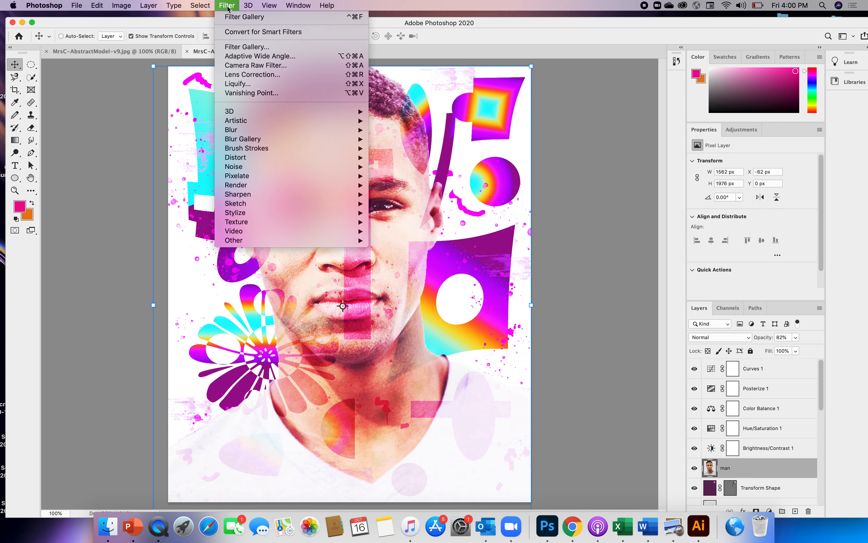
click(241, 48)
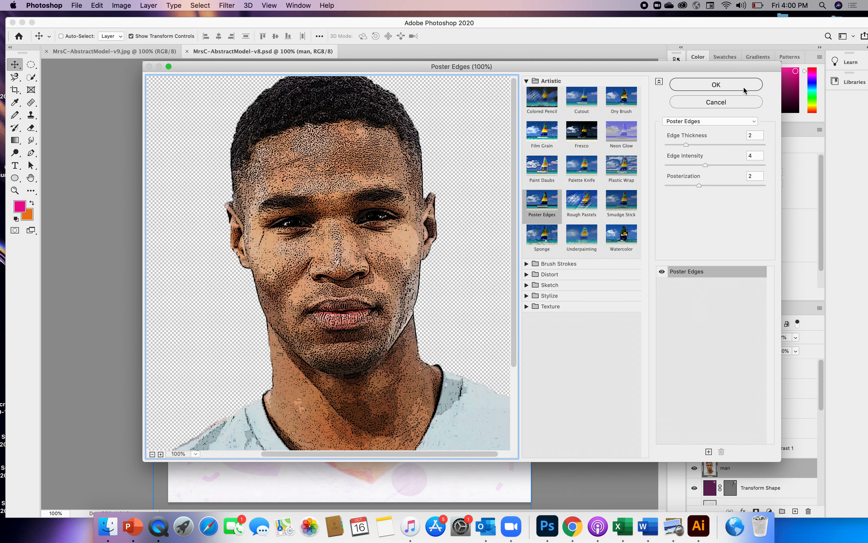
click(734, 89)
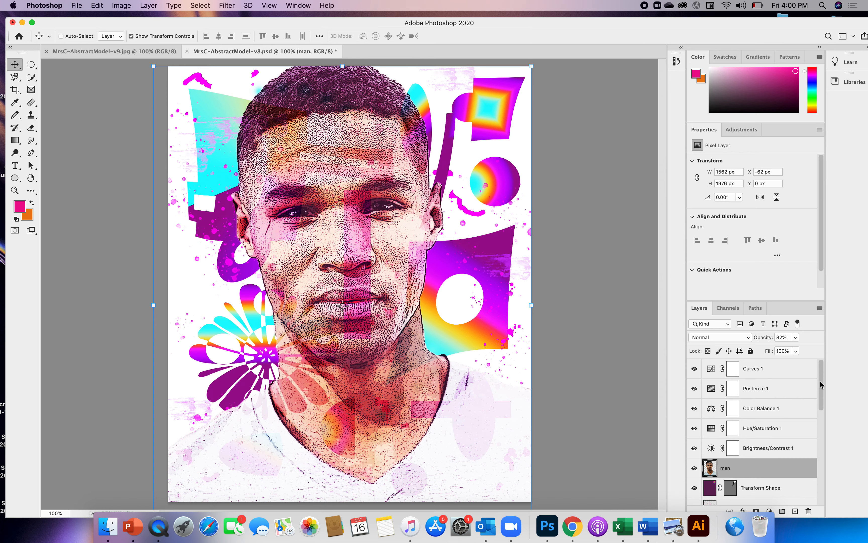
scroll(821, 386, down, 3)
scroll(821, 387, up, 3)
Step: Save the layered artwork on the computer in Photoshop format as MrsC-AbstractModel-v10.psd, keeping its layers
click(76, 6)
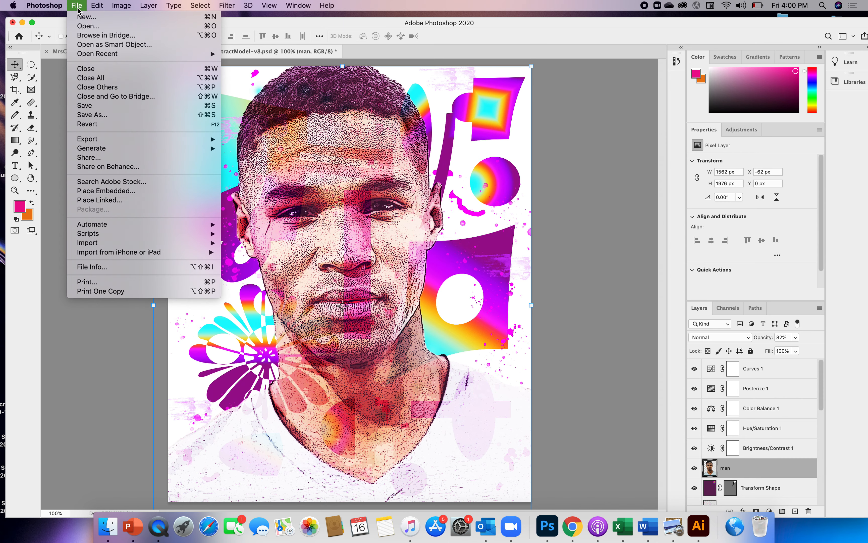
click(92, 114)
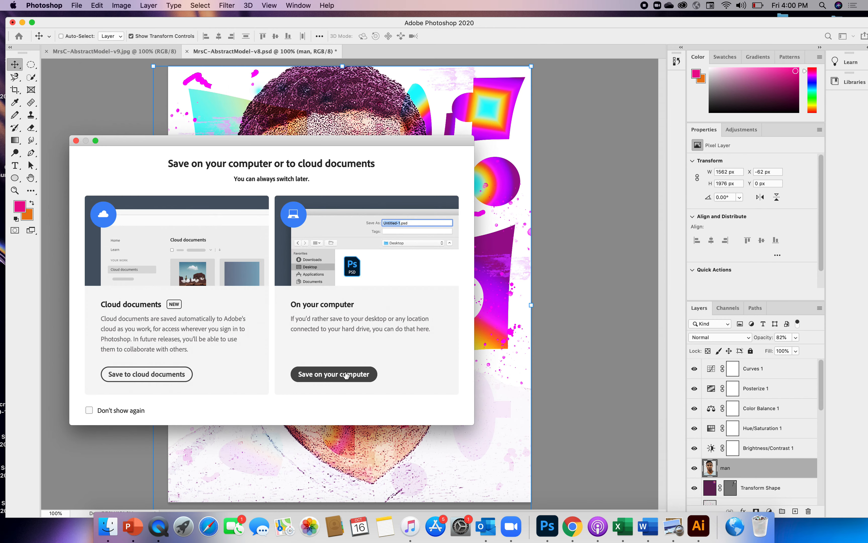
click(344, 376)
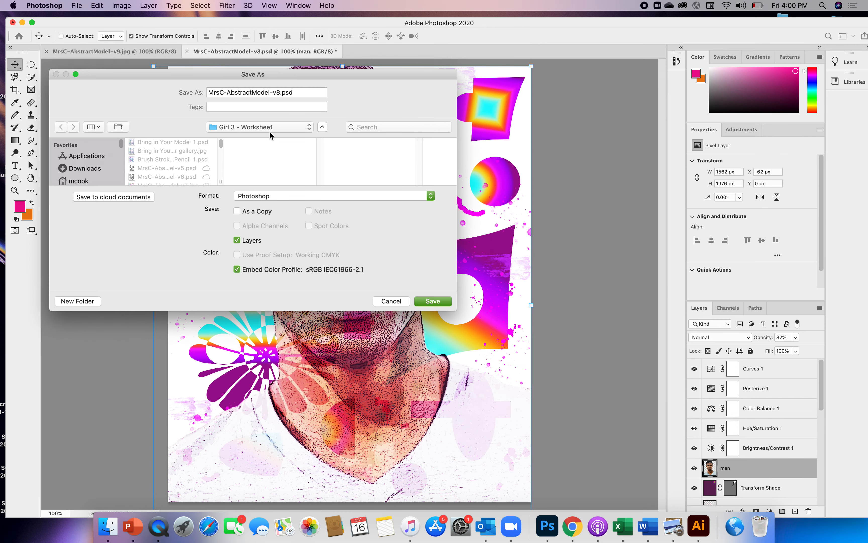
click(280, 91)
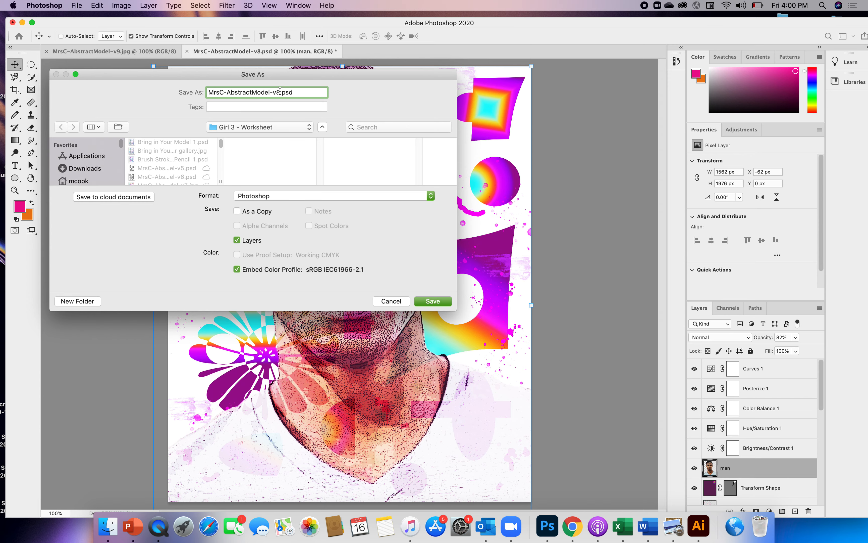
key(BackSpace)
text(10)
click(431, 301)
click(551, 231)
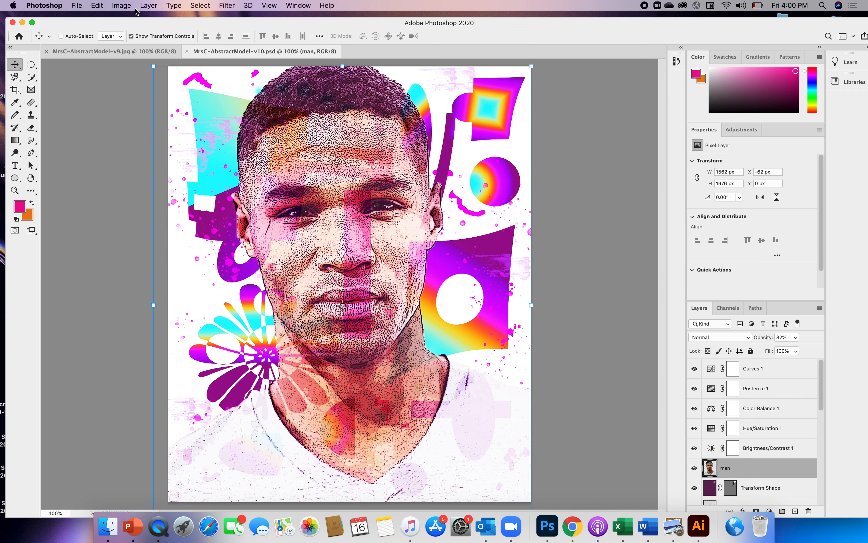
Step: Merge all visible layers and open the Filter Gallery on the result with the preview at 66.7%
click(146, 6)
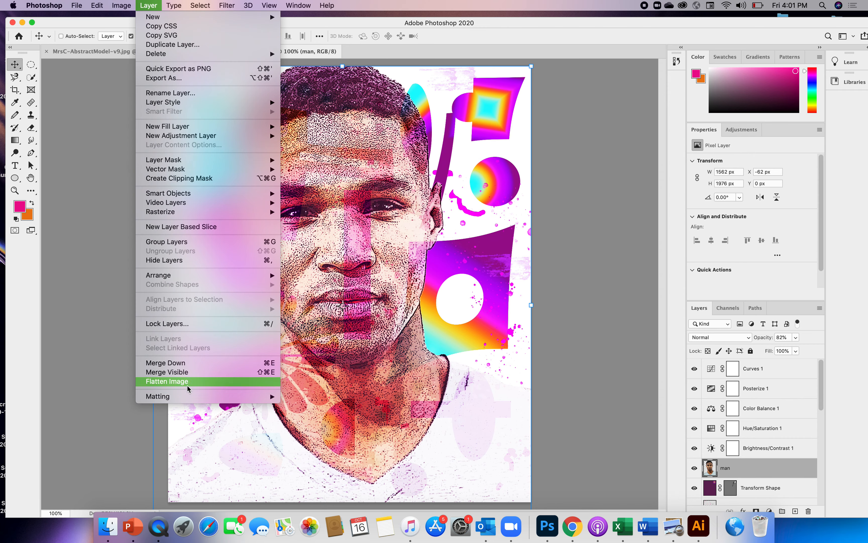
click(171, 375)
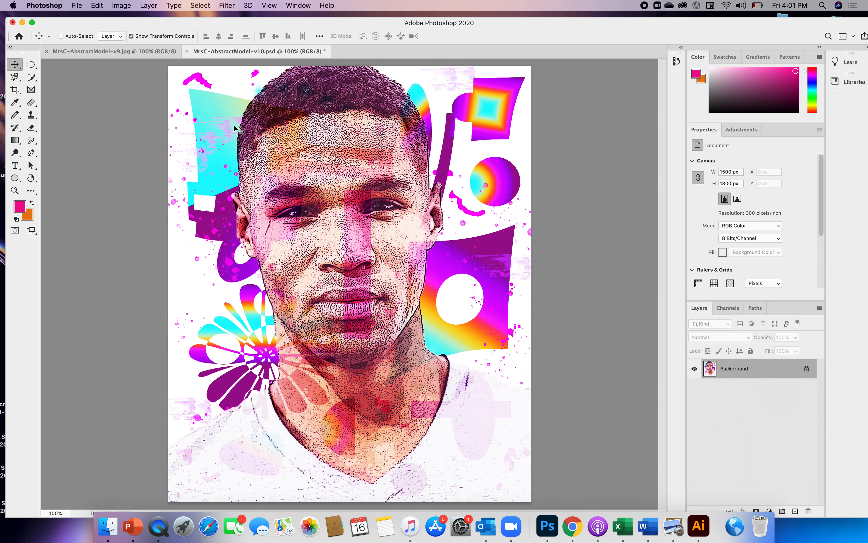
click(227, 6)
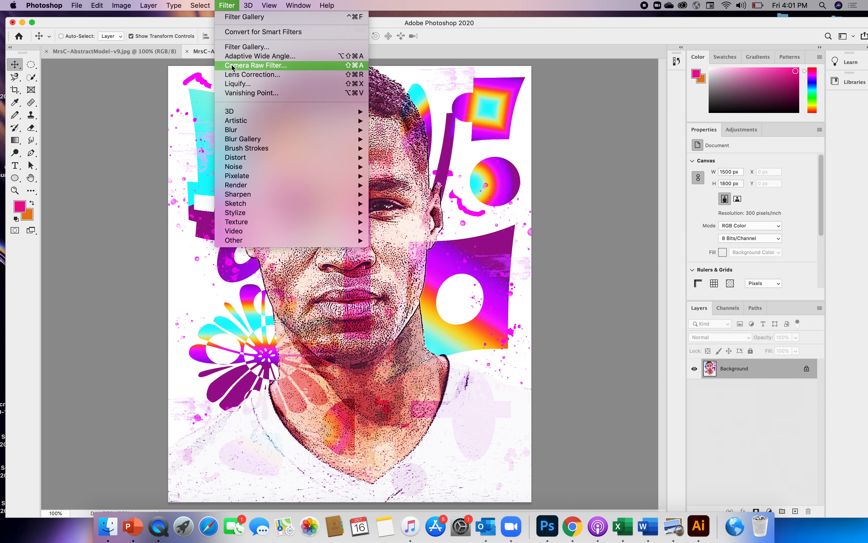
click(234, 49)
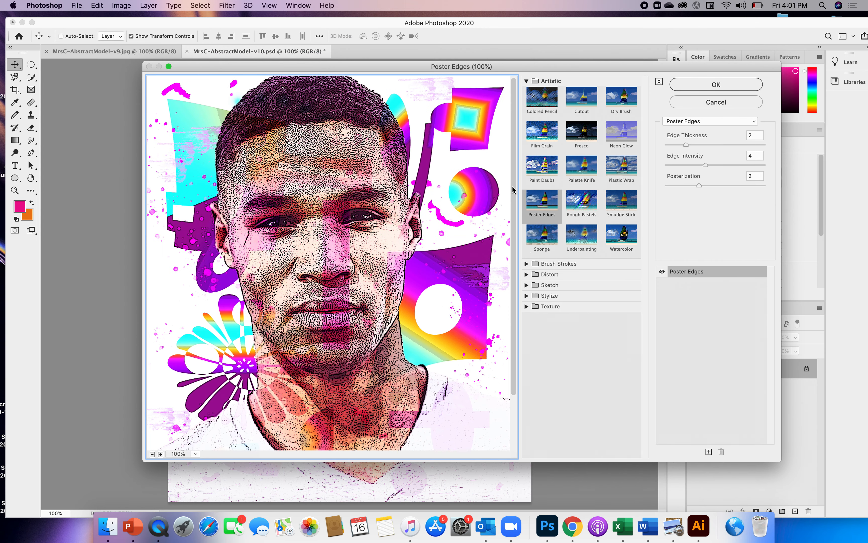
click(152, 454)
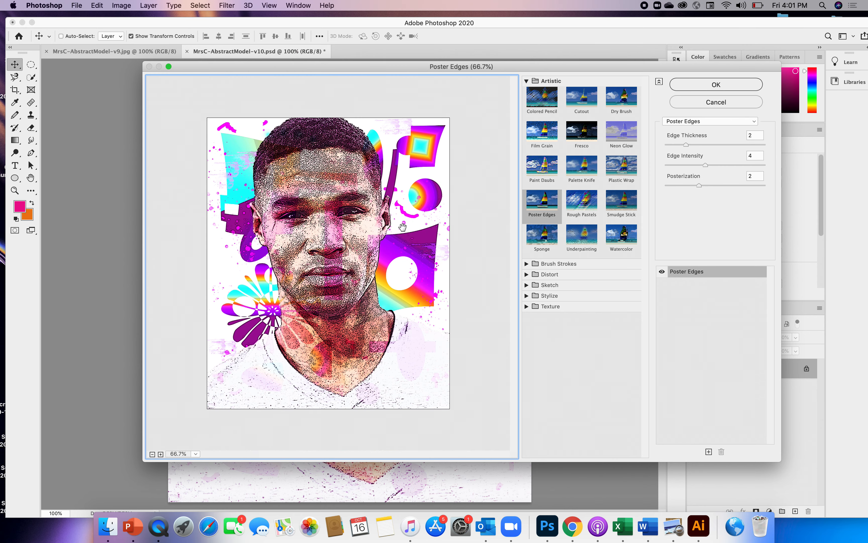
Step: Preview the Artistic filters Colored Pencil, Cutout, Film Grain, Paint Daubs, Palette Knife, Plastic Wrap, Dry Brush, Smudge Stick and Watercolor on the portrait
click(550, 103)
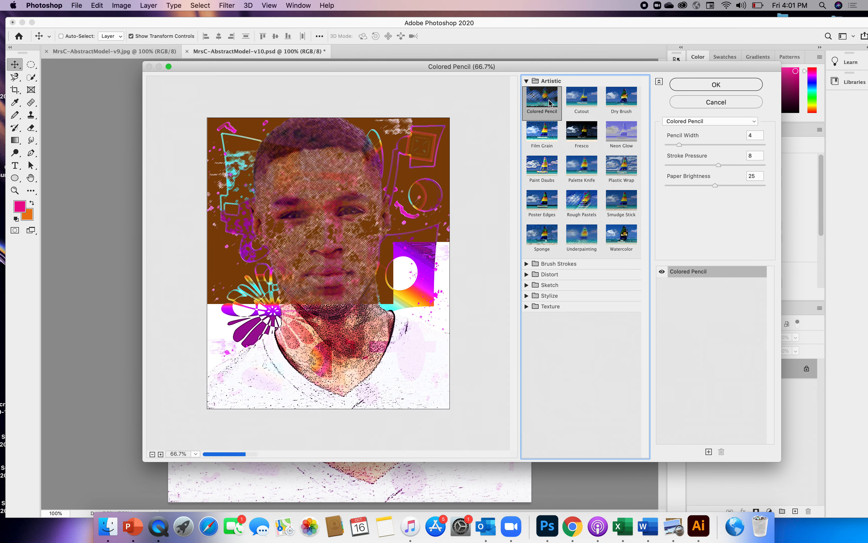
click(578, 103)
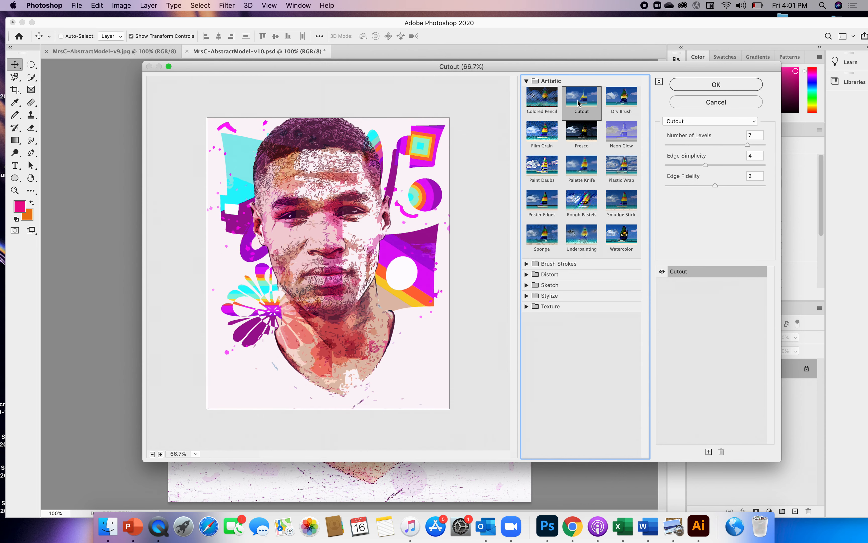
click(542, 137)
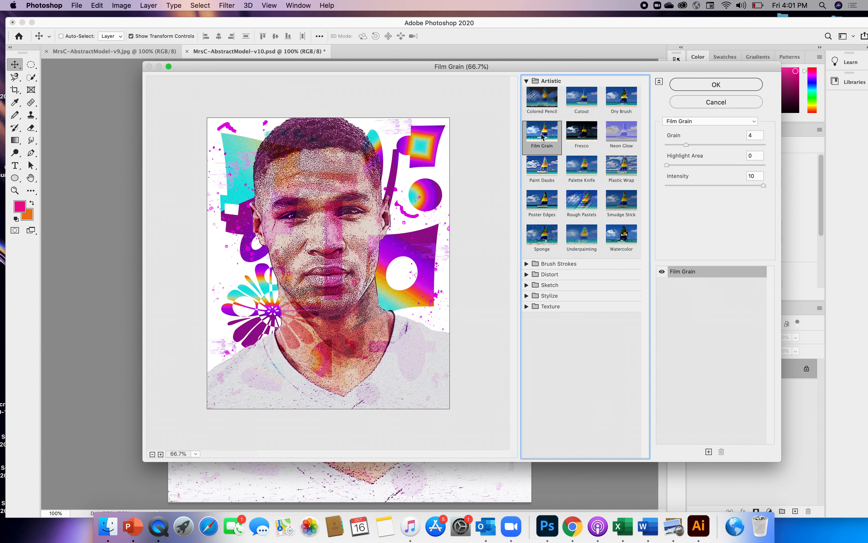
click(544, 165)
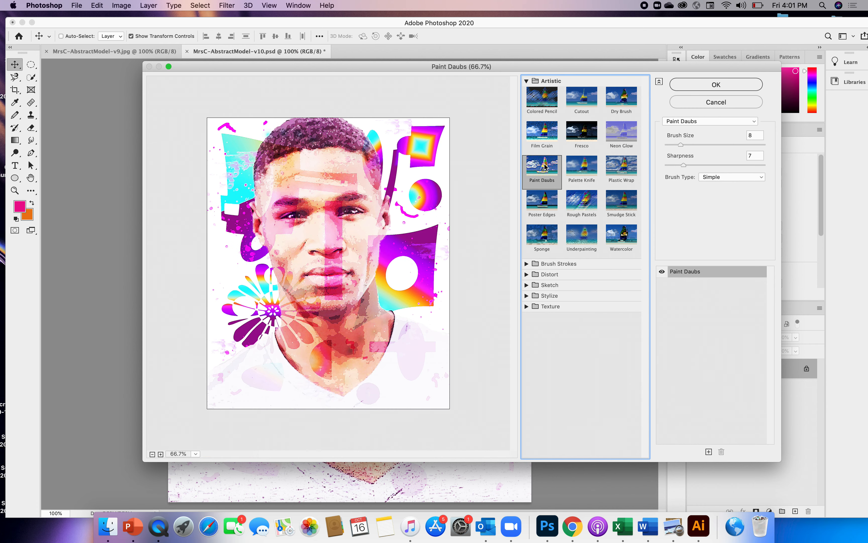
click(578, 172)
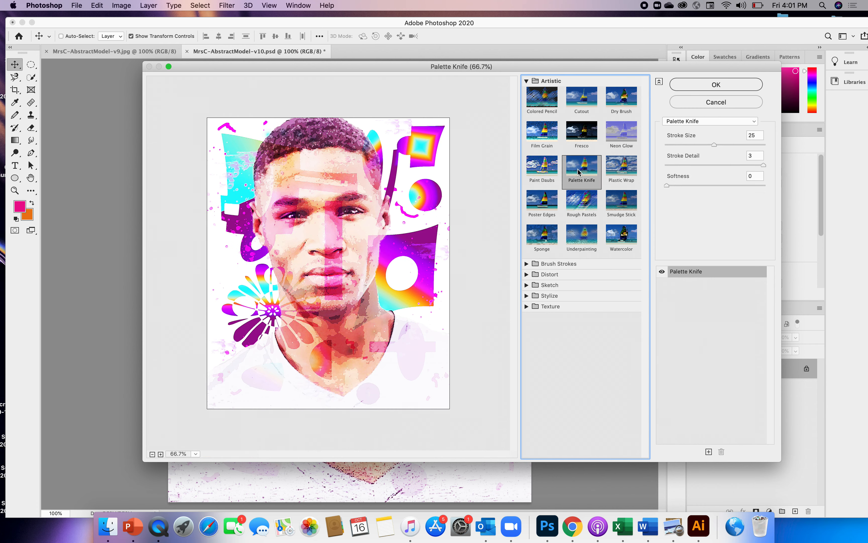
click(625, 173)
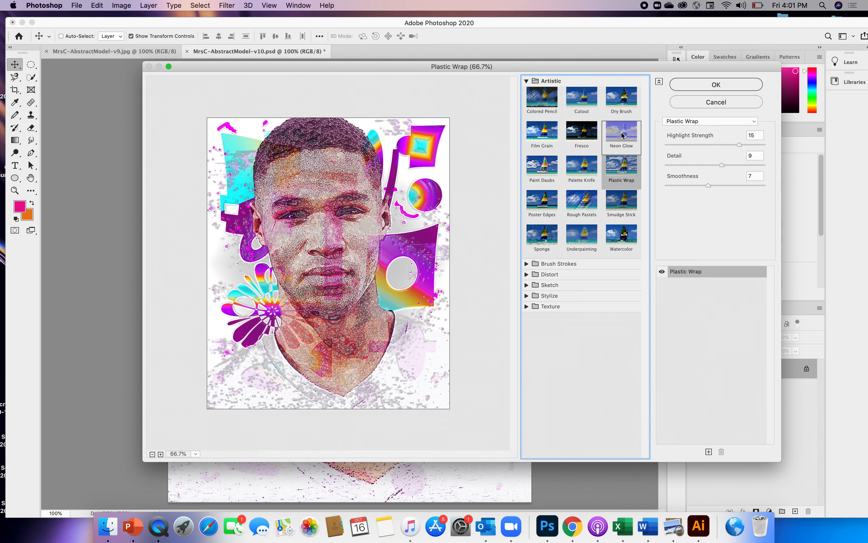
click(618, 104)
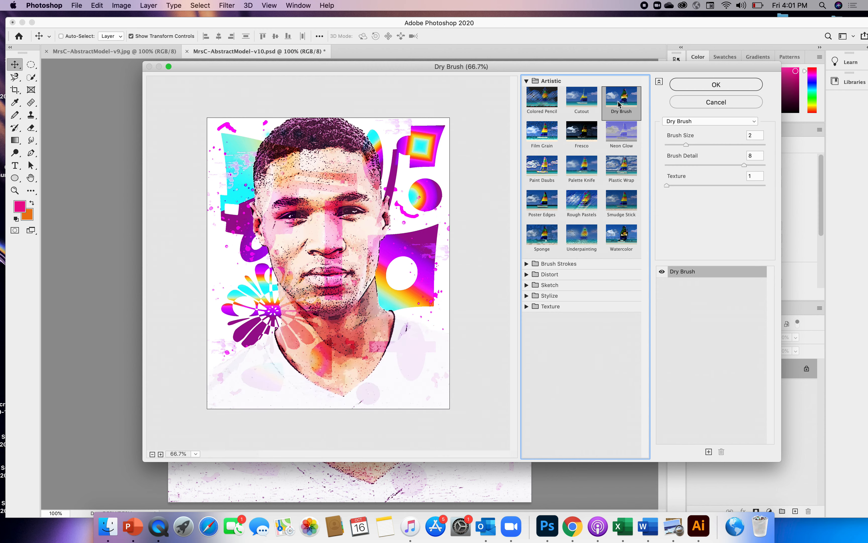
click(622, 203)
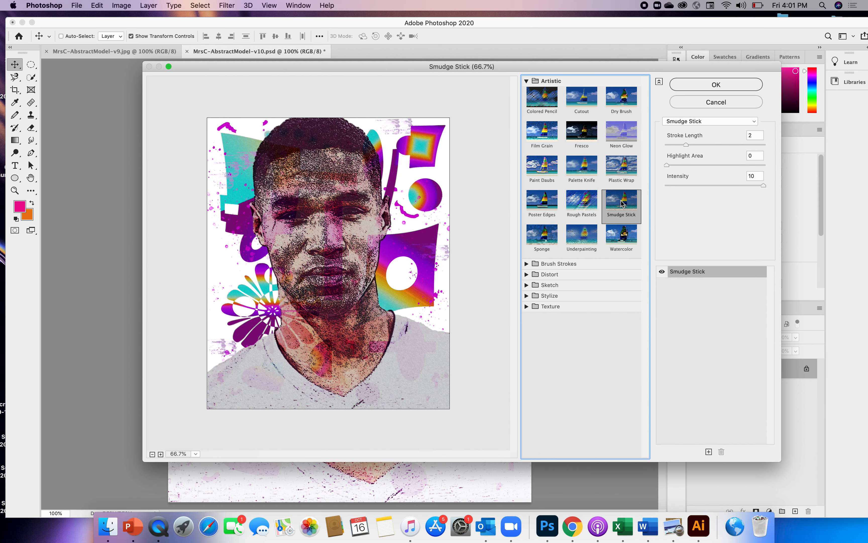
click(612, 240)
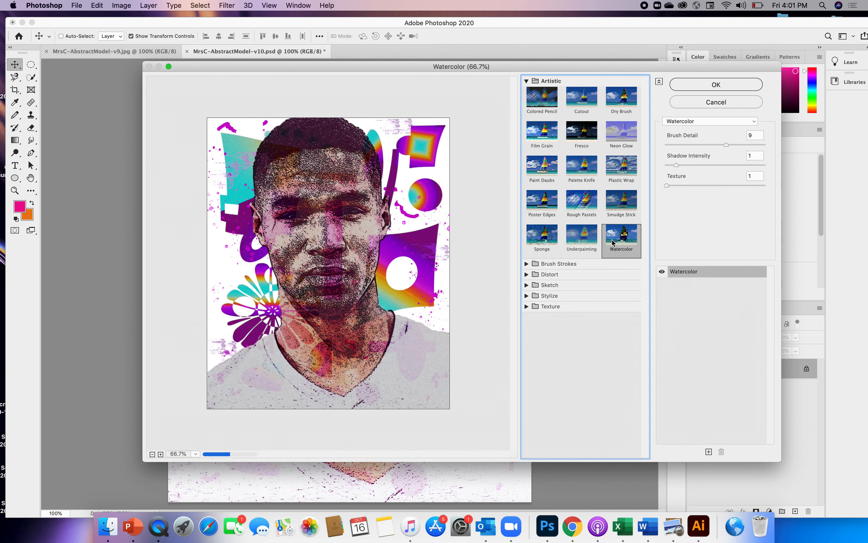
Step: Preview the Brush Strokes filters Accented Edges, Ink Outlines, Dark Strokes and Sprayed Strokes on the portrait
click(558, 266)
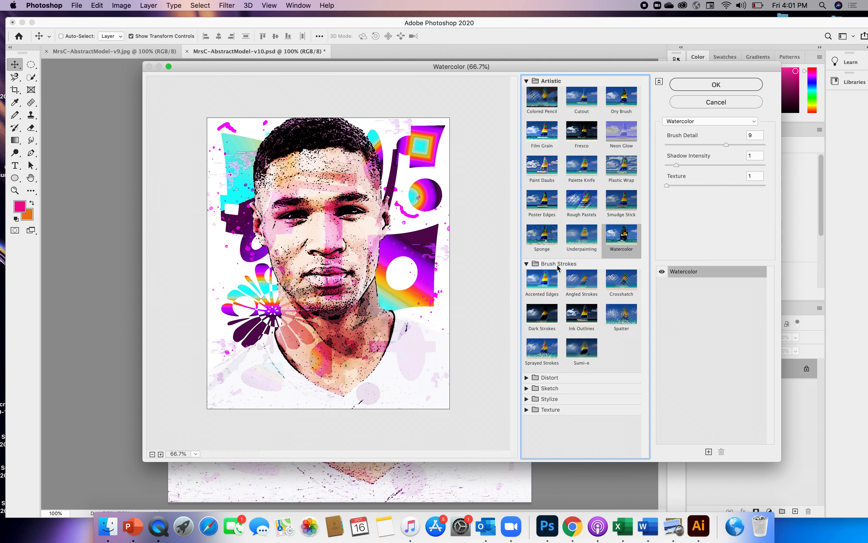
click(544, 283)
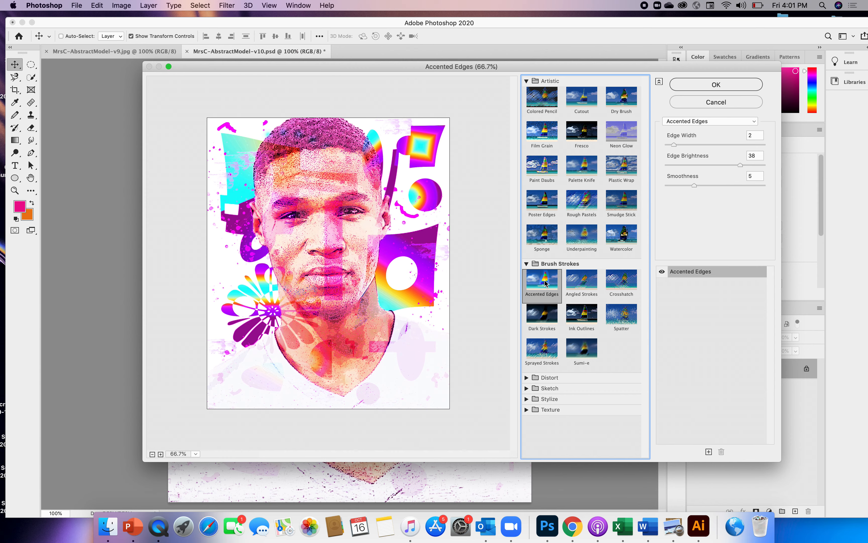
click(581, 316)
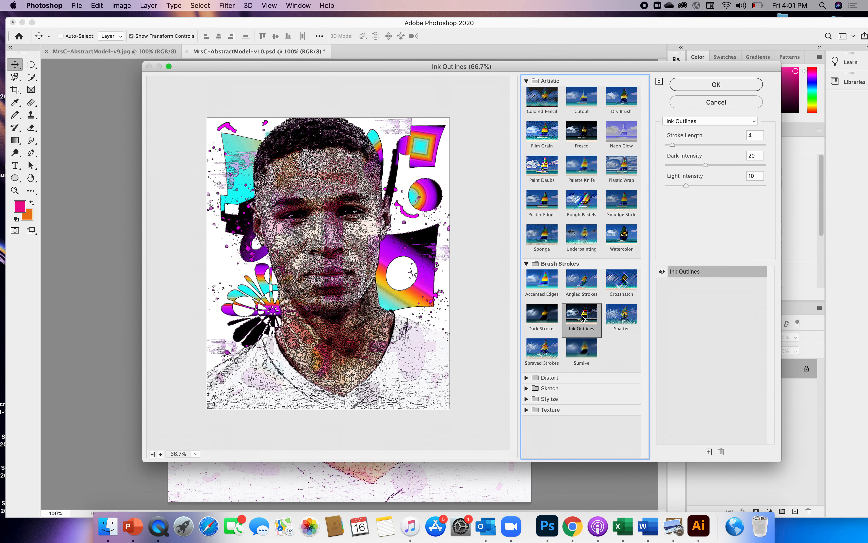
click(542, 318)
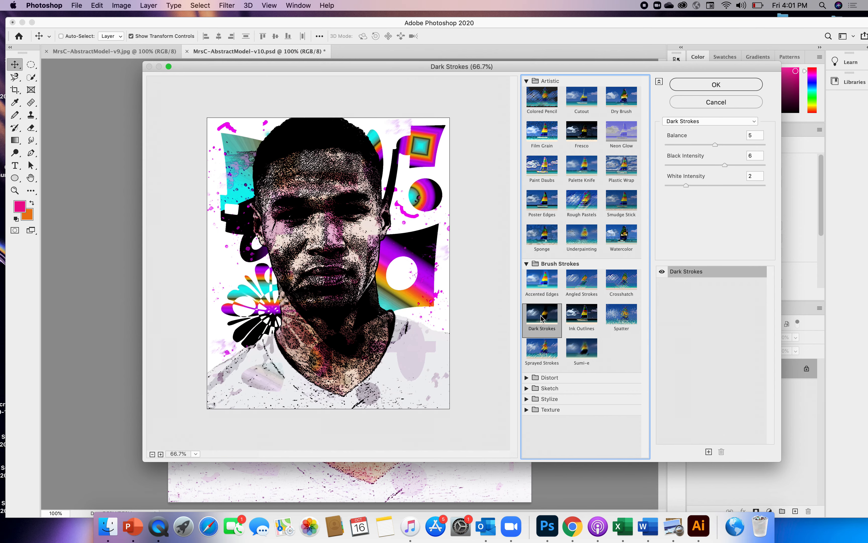
click(546, 353)
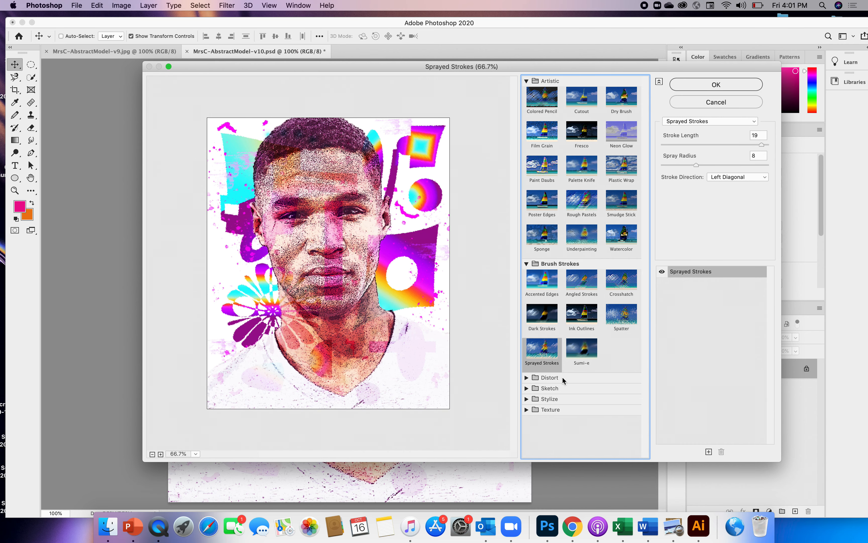
Step: Preview the Distort filters Diffuse Glow, Glass and Ocean Ripple on the portrait
click(554, 378)
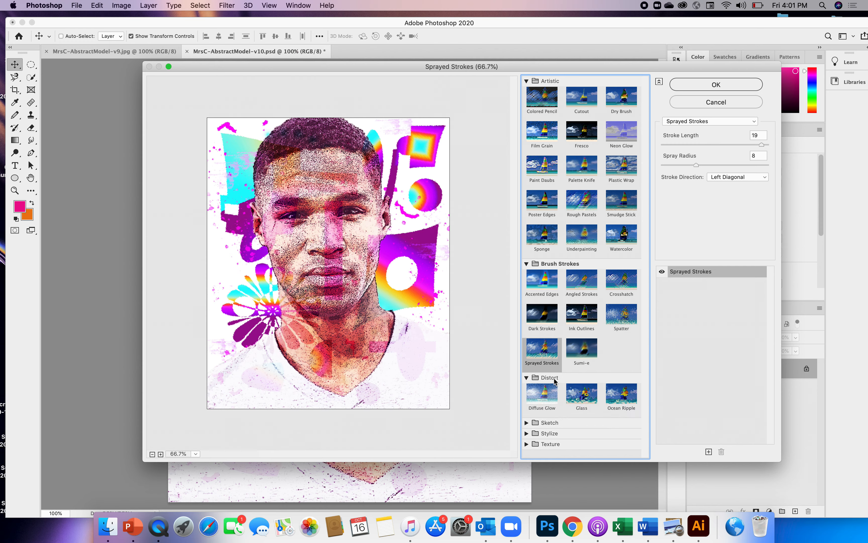
click(548, 394)
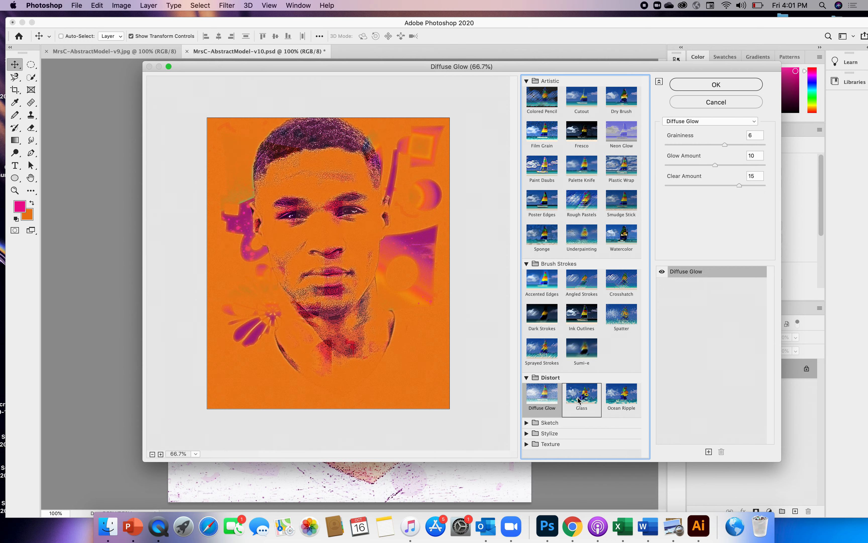
click(578, 400)
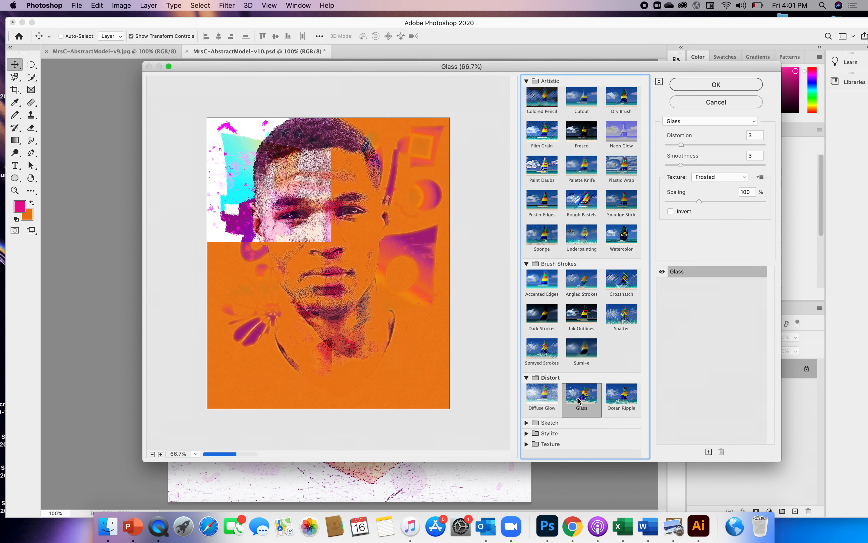
click(620, 406)
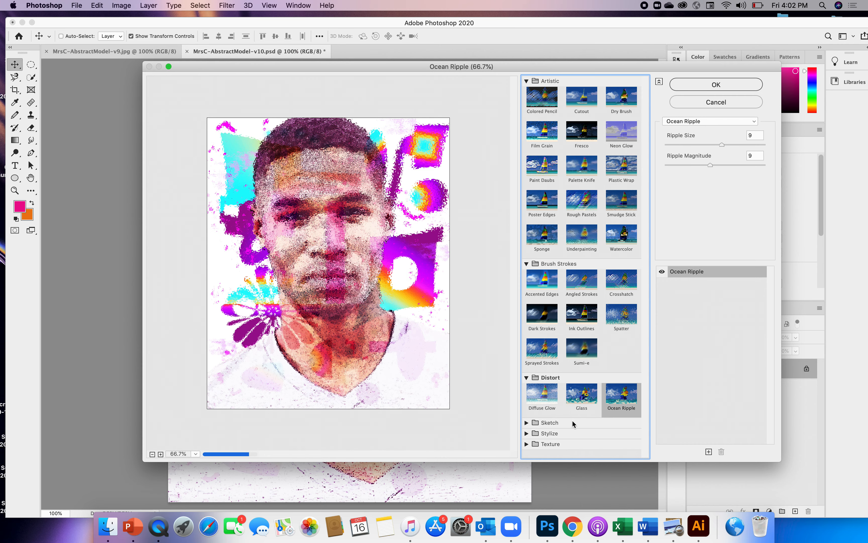
Step: Preview the Sketch filters Bas Relief and Chalk & Charcoal on the portrait
click(552, 427)
click(546, 439)
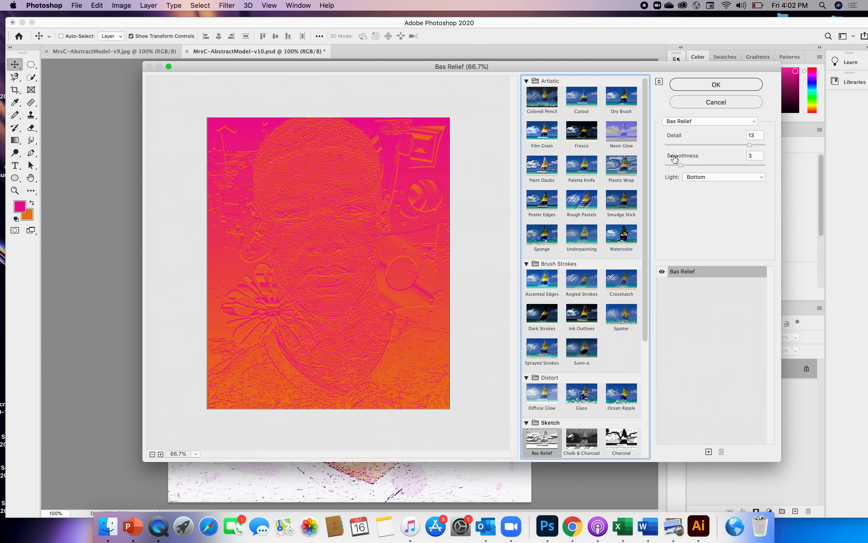
click(754, 121)
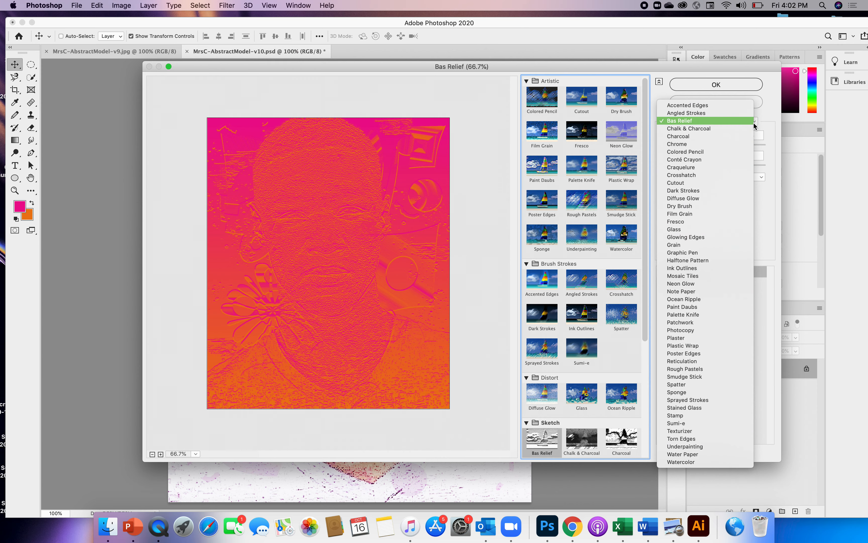
click(699, 128)
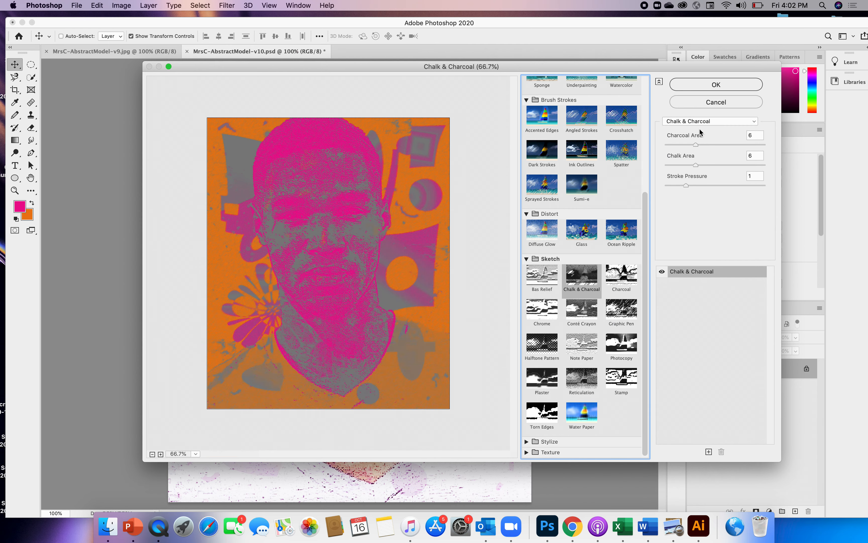
Step: Apply the Mosaic Tiles filter to the merged portrait with tile size 39, grout width 3 and lighten grout 9
click(754, 123)
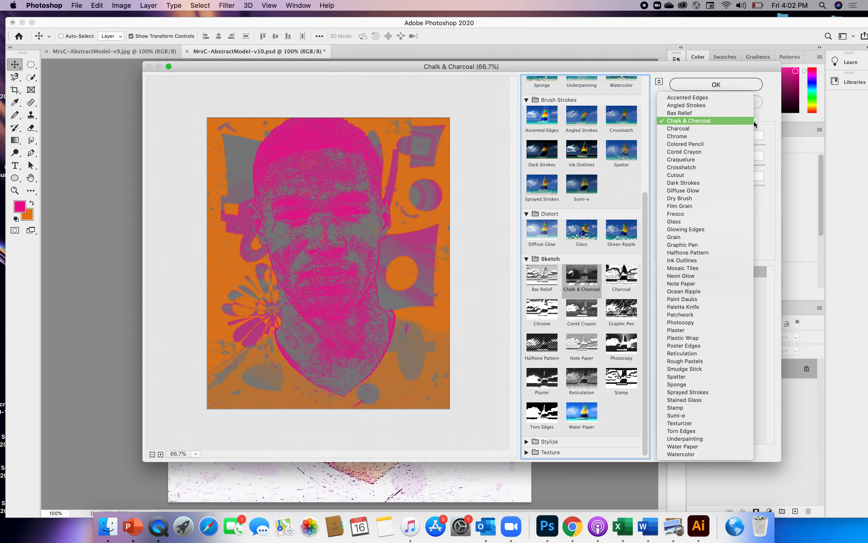
click(695, 268)
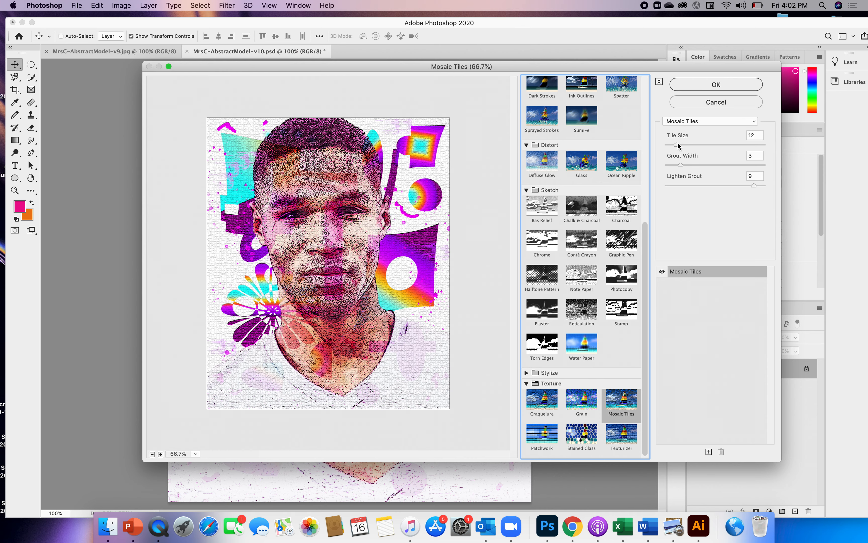
drag(676, 144, 696, 146)
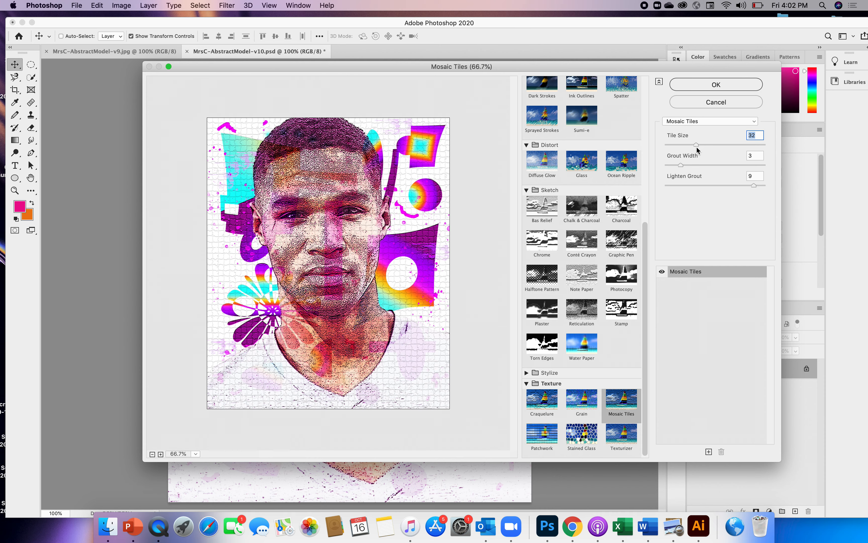
drag(696, 144, 702, 144)
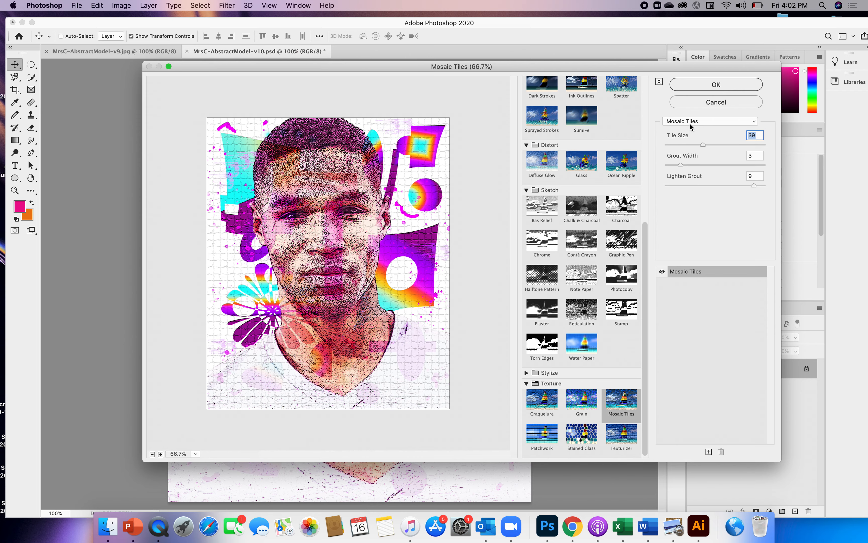
click(711, 86)
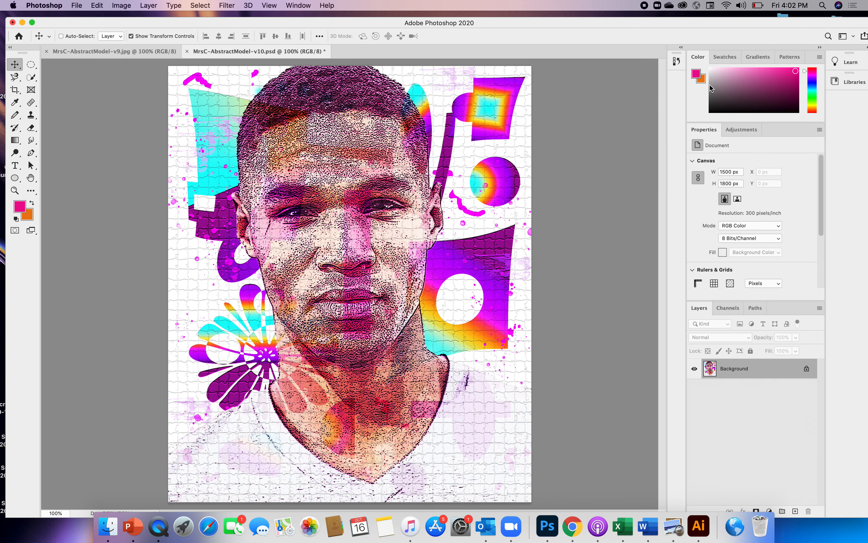